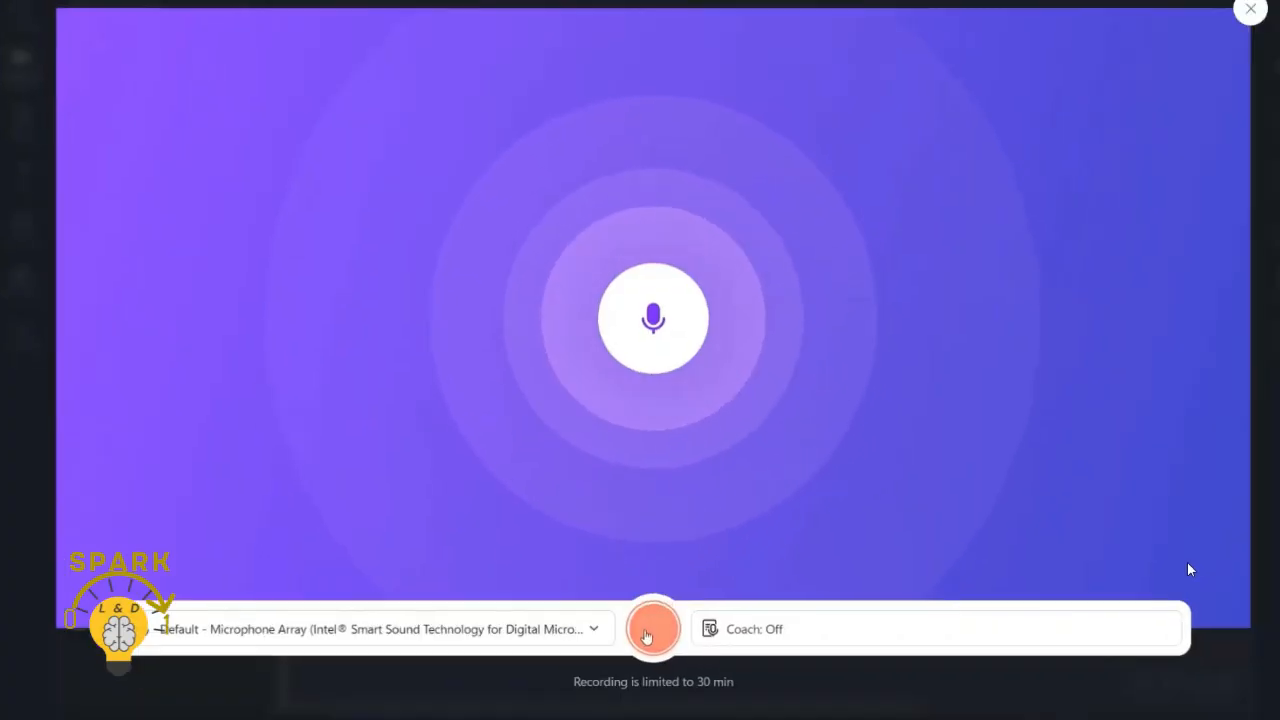
# Step: Record an audio clip of about 5 seconds with the microphone and save it to the project for editing
pyautogui.click(650, 628)
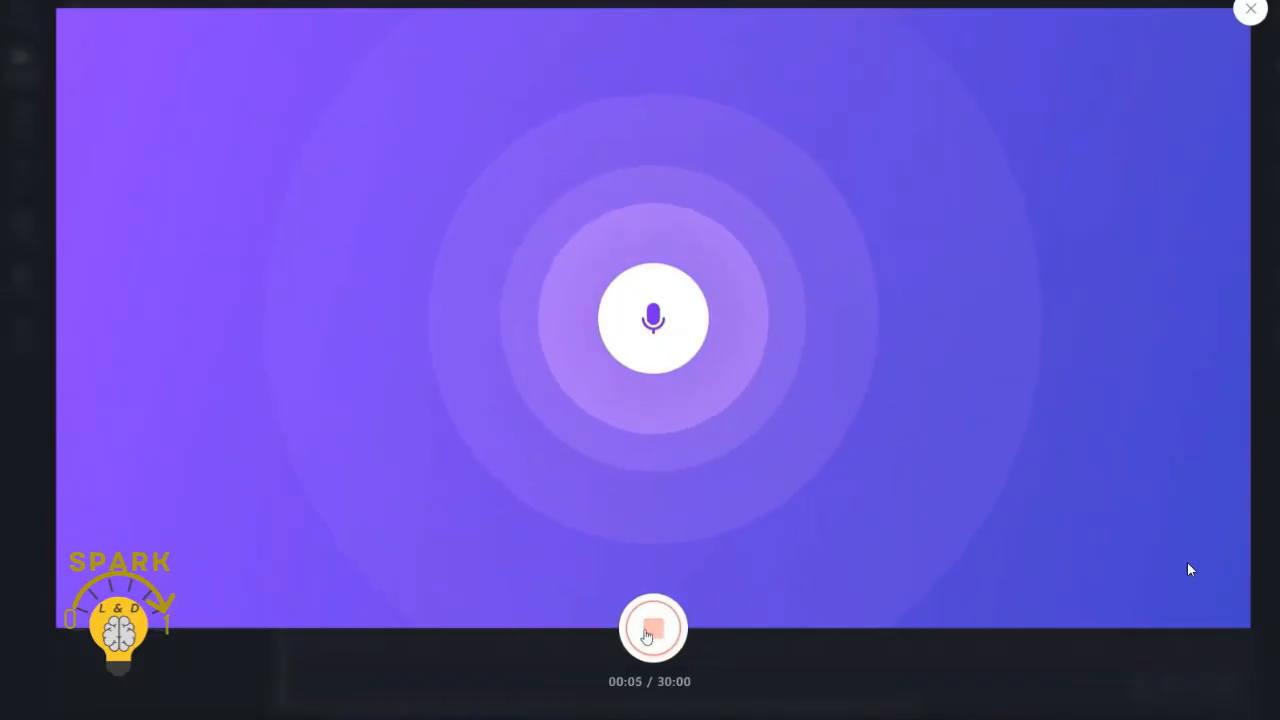
pyautogui.click(648, 632)
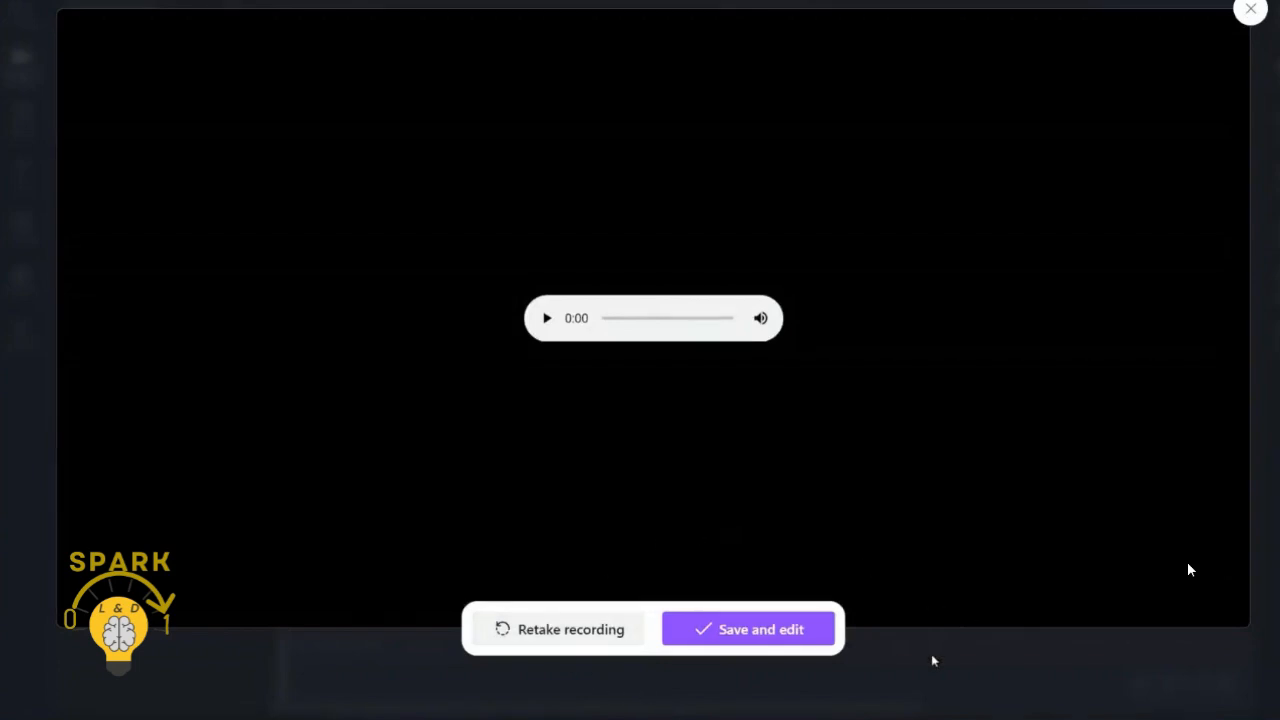
pyautogui.click(772, 644)
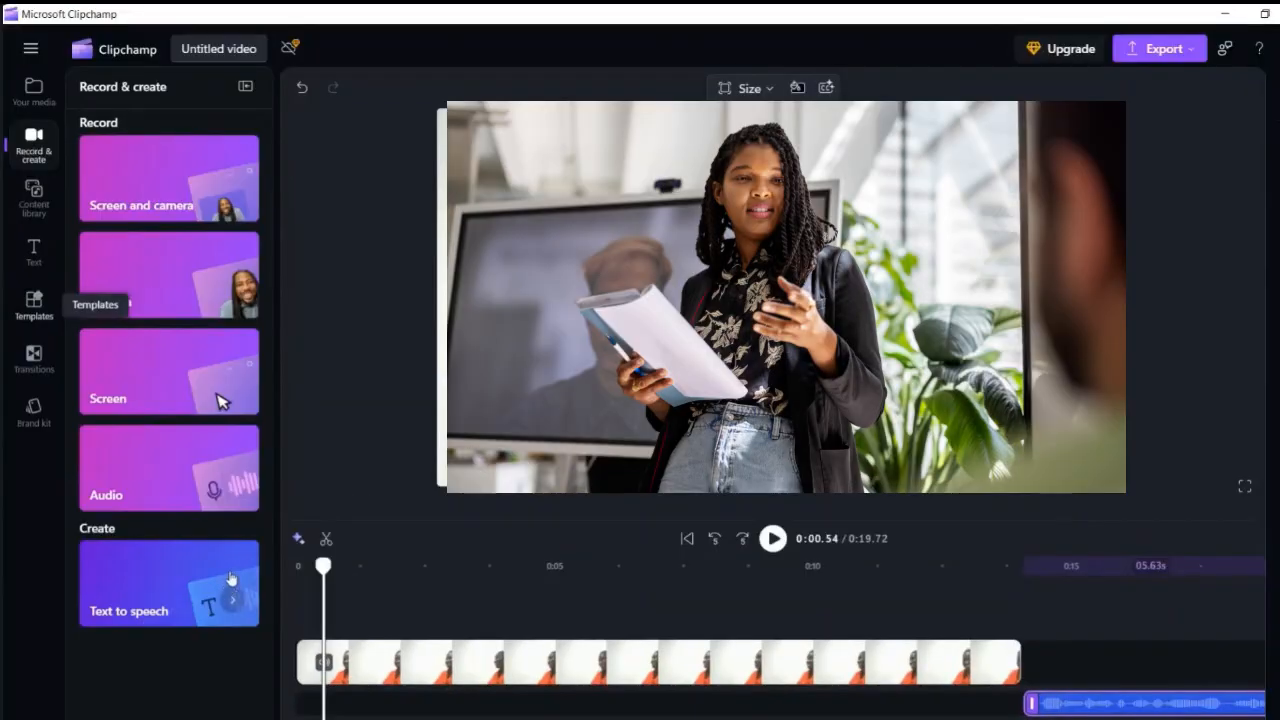
# Step: Add a text-to-speech clip to the timeline and align it with the start of the video clip
pyautogui.click(229, 580)
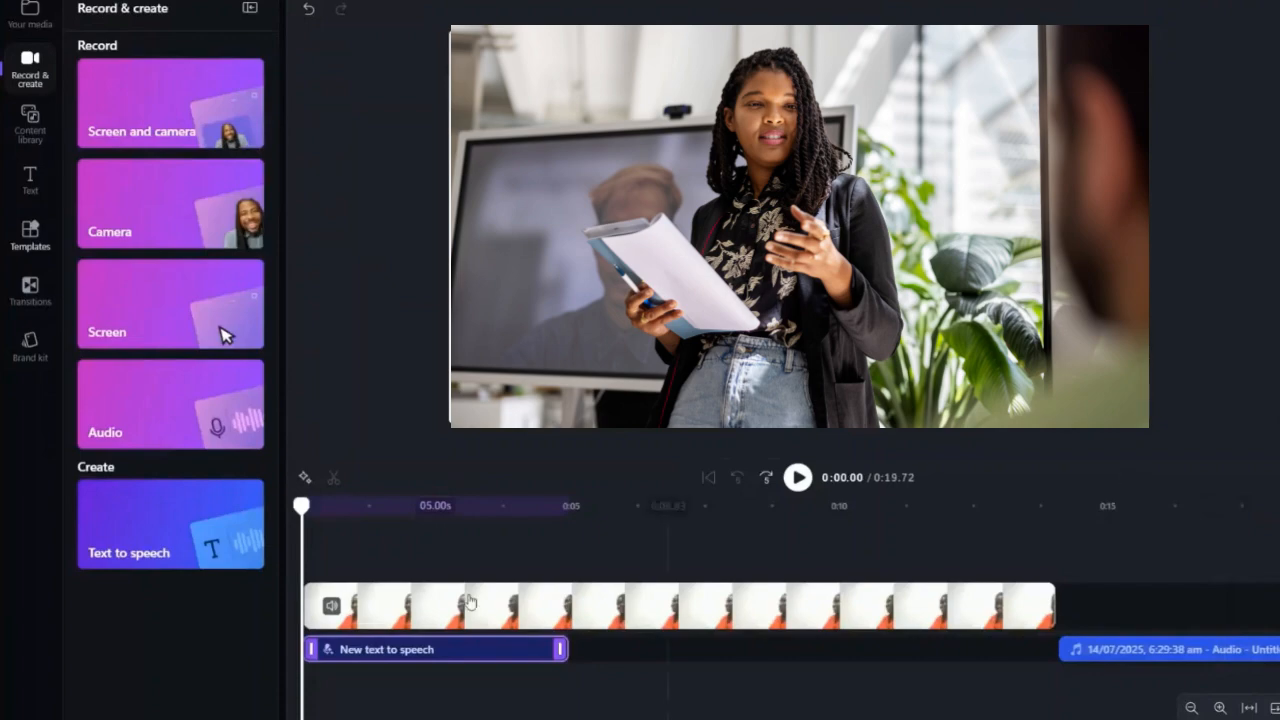
pyautogui.click(526, 609)
pyautogui.moveTo(420, 655); pyautogui.dragTo(563, 650)
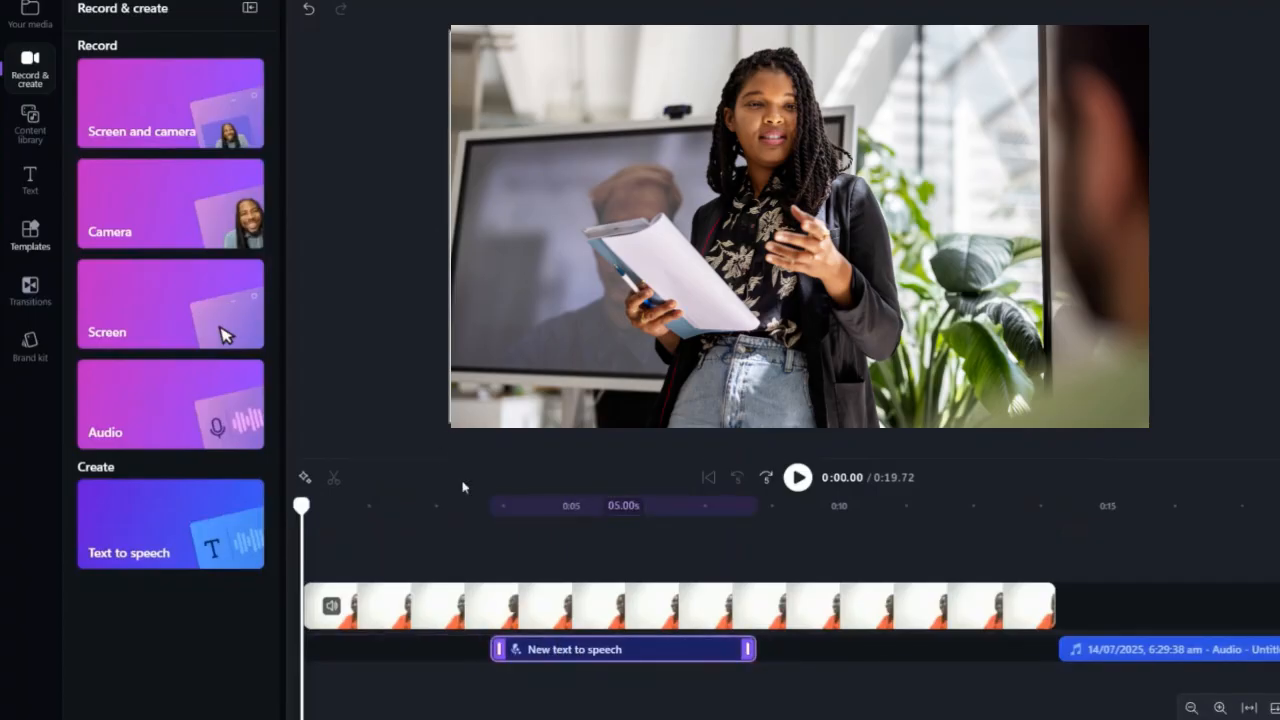
pyautogui.click(476, 502)
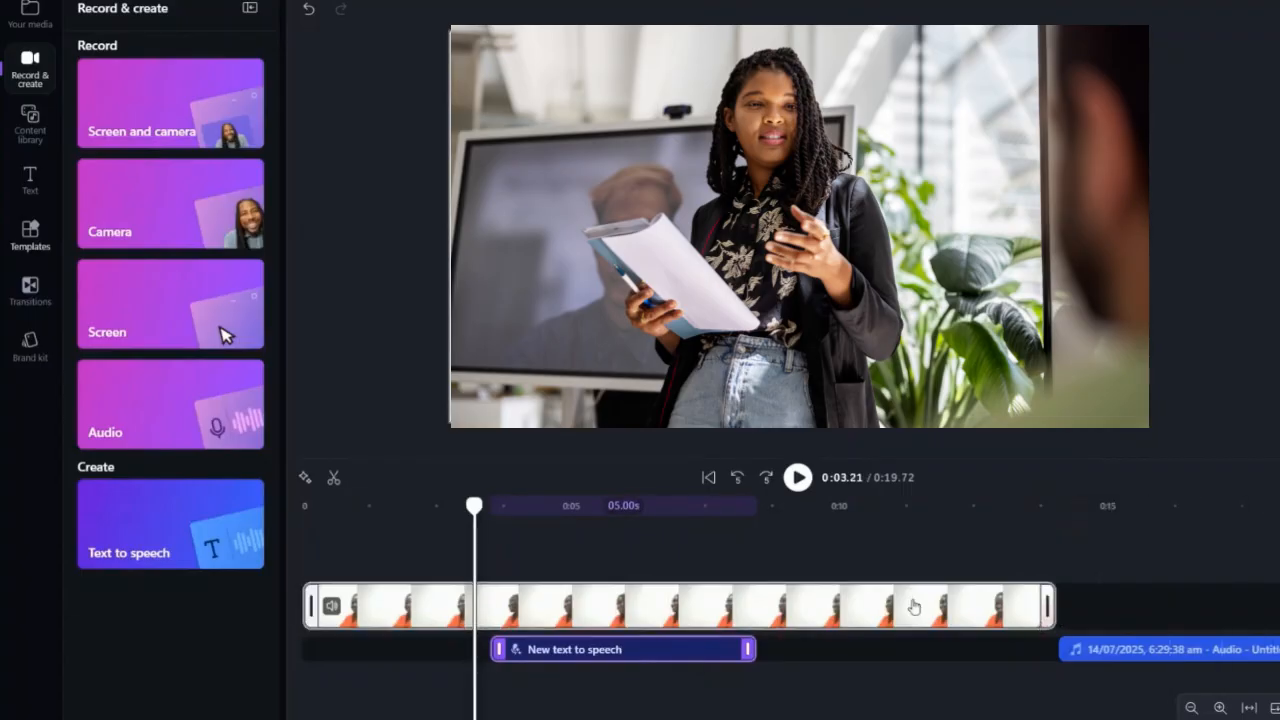
pyautogui.moveTo(750, 596); pyautogui.dragTo(908, 593)
pyautogui.click(588, 605)
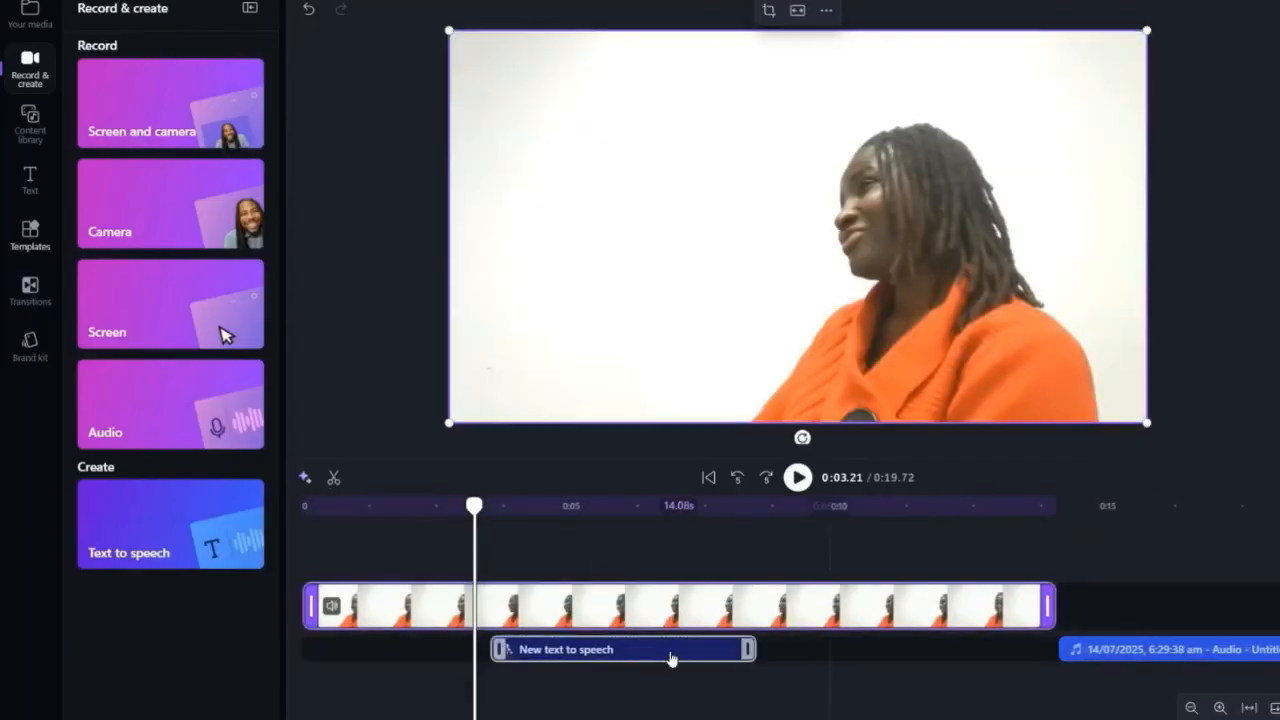
pyautogui.moveTo(630, 650); pyautogui.dragTo(442, 652)
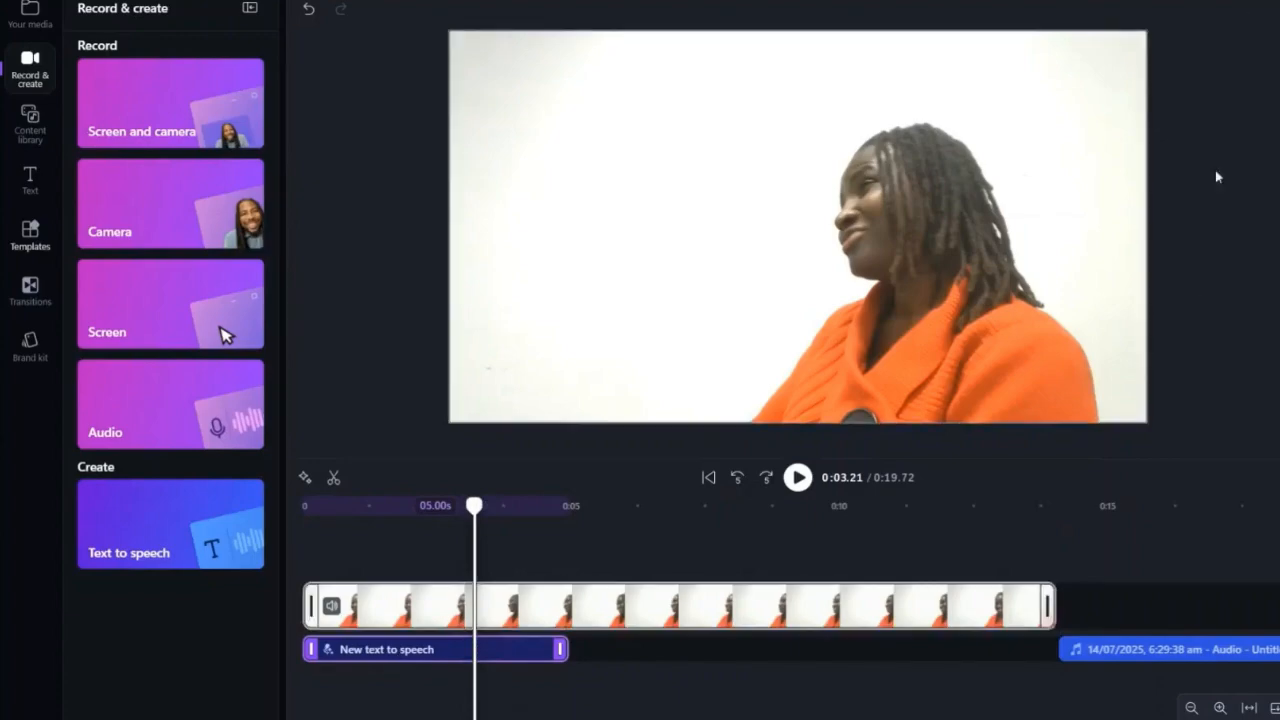
# Step: Open the text-to-speech clip's settings and look through the available voice languages
pyautogui.click(1279, 76)
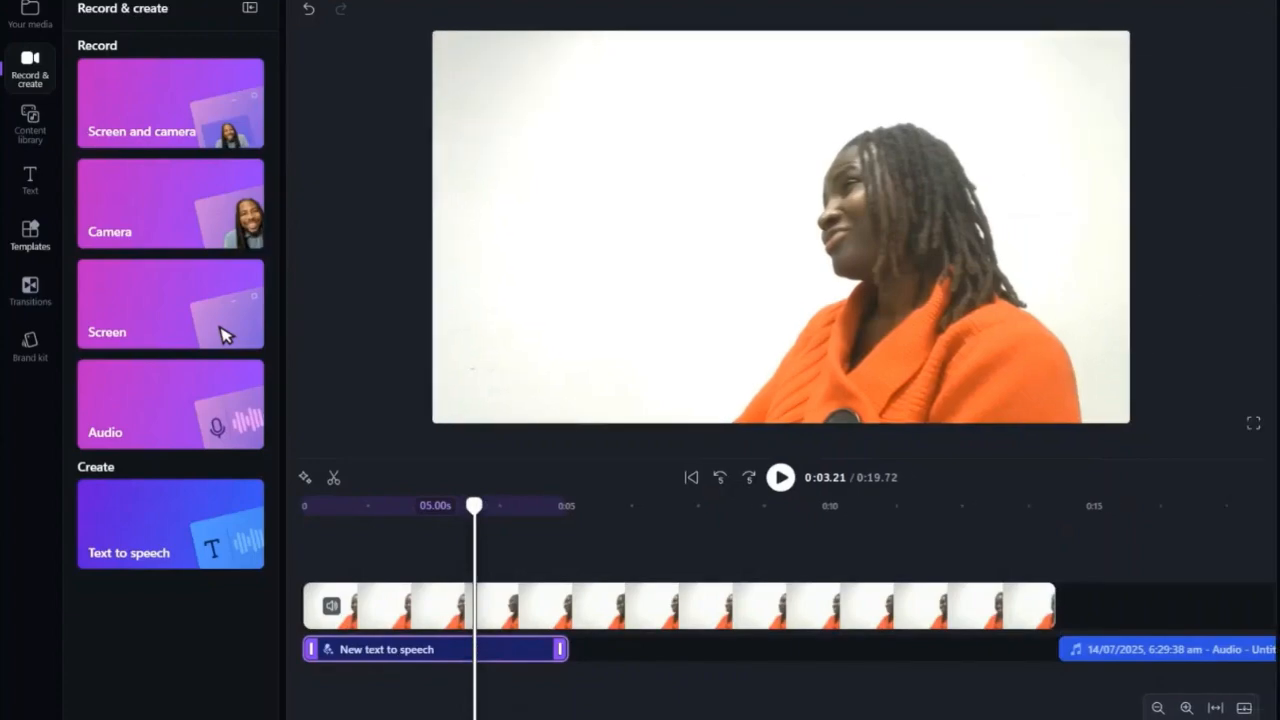
pyautogui.click(1275, 87)
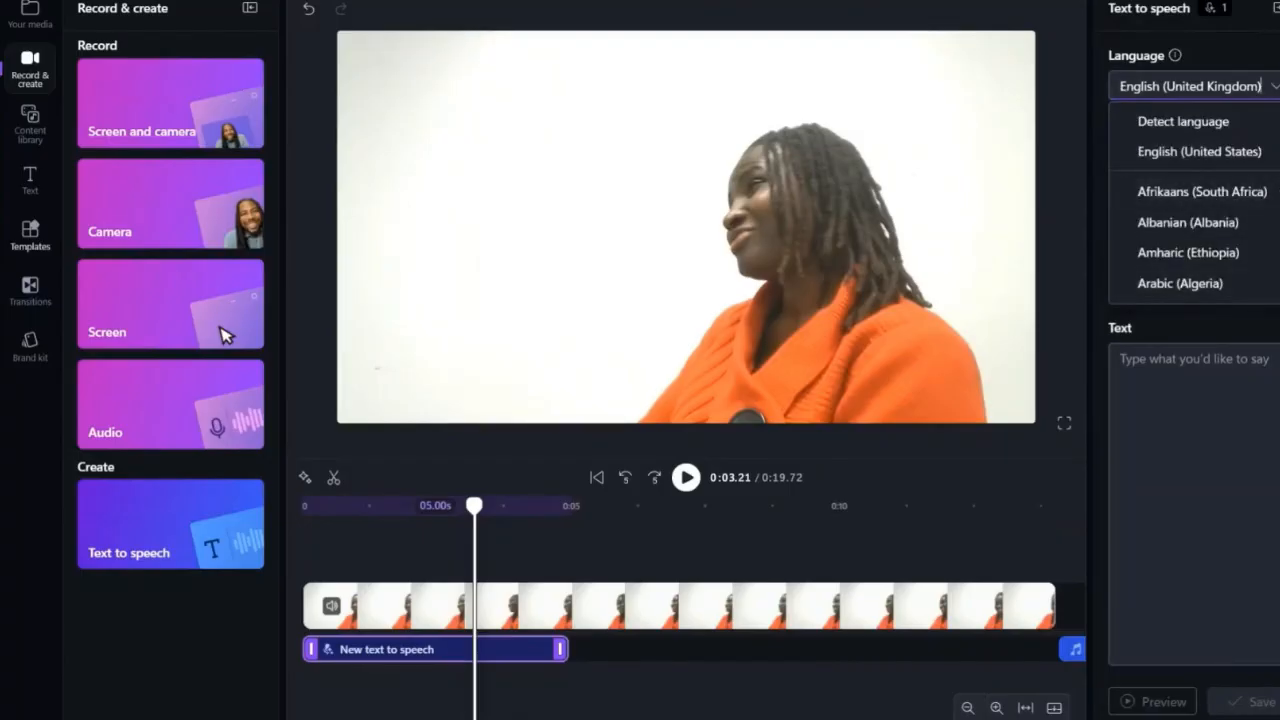
pyautogui.scroll(-5, 1190, 200)
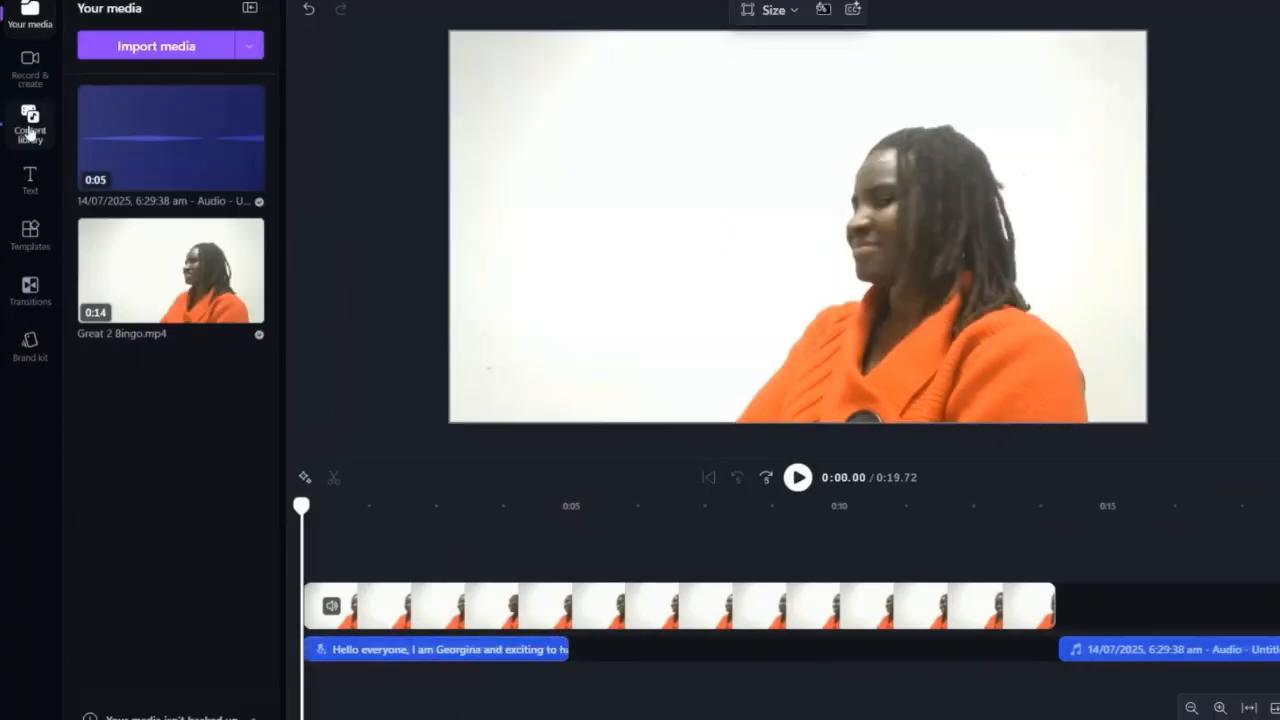
# Step: Search the content library for "drinking" and look through the result categories
pyautogui.click(30, 125)
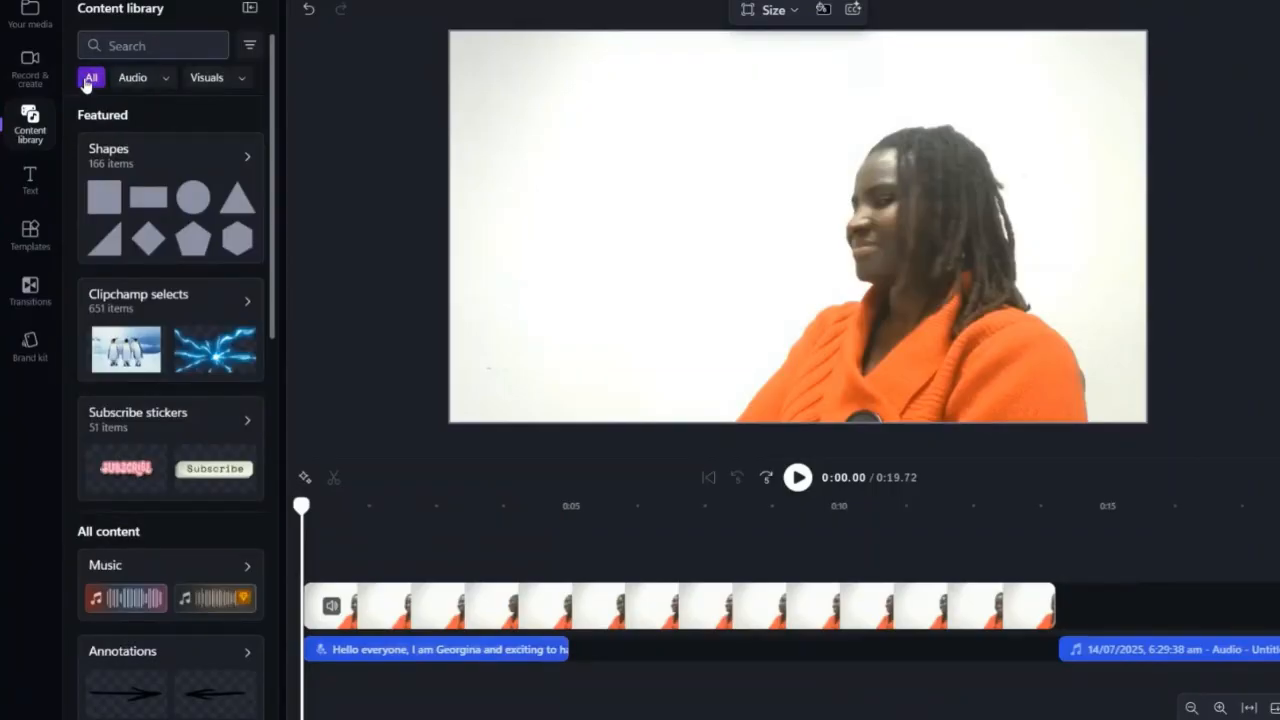
pyautogui.click(113, 48)
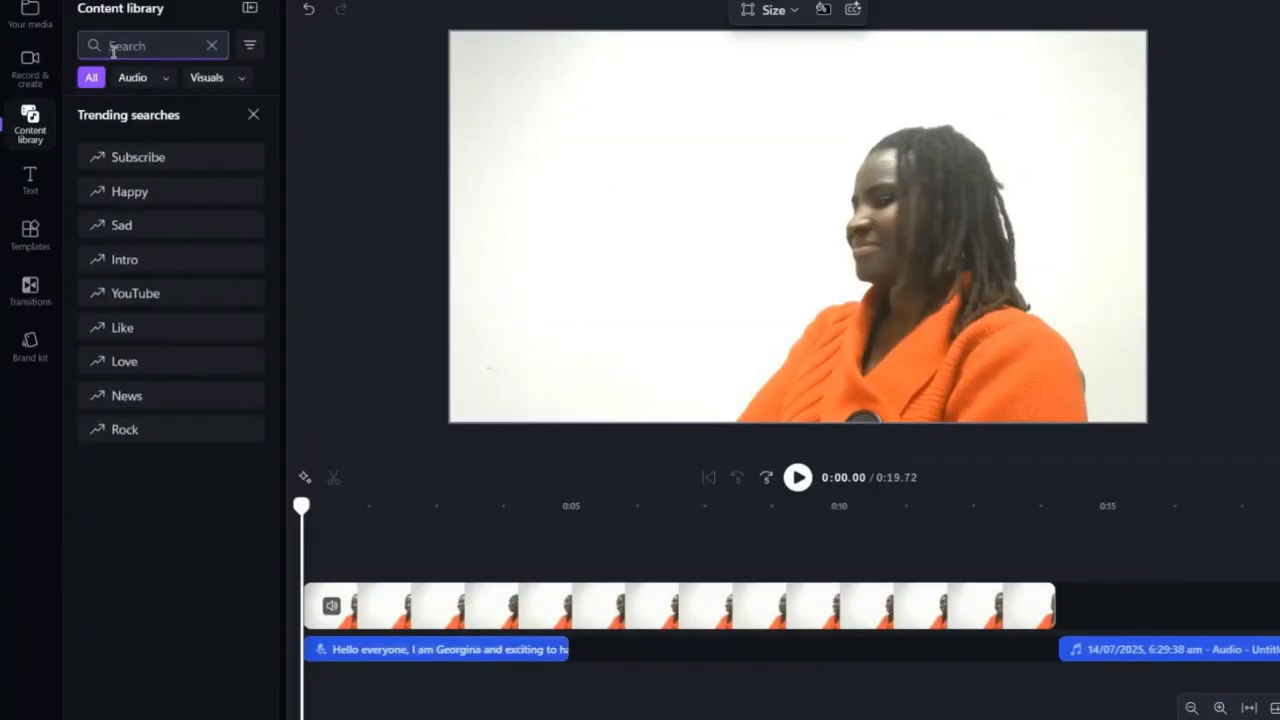
pyautogui.write('drinking')
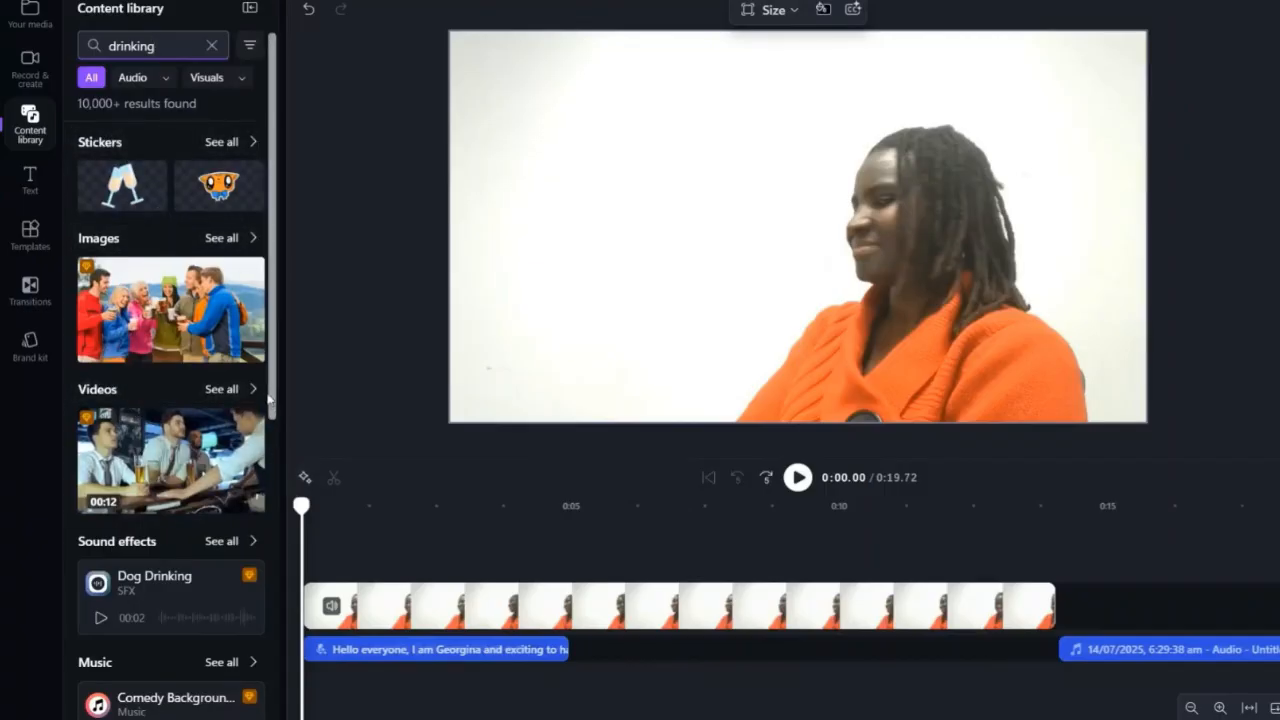
pyautogui.scroll(-3, 272, 400)
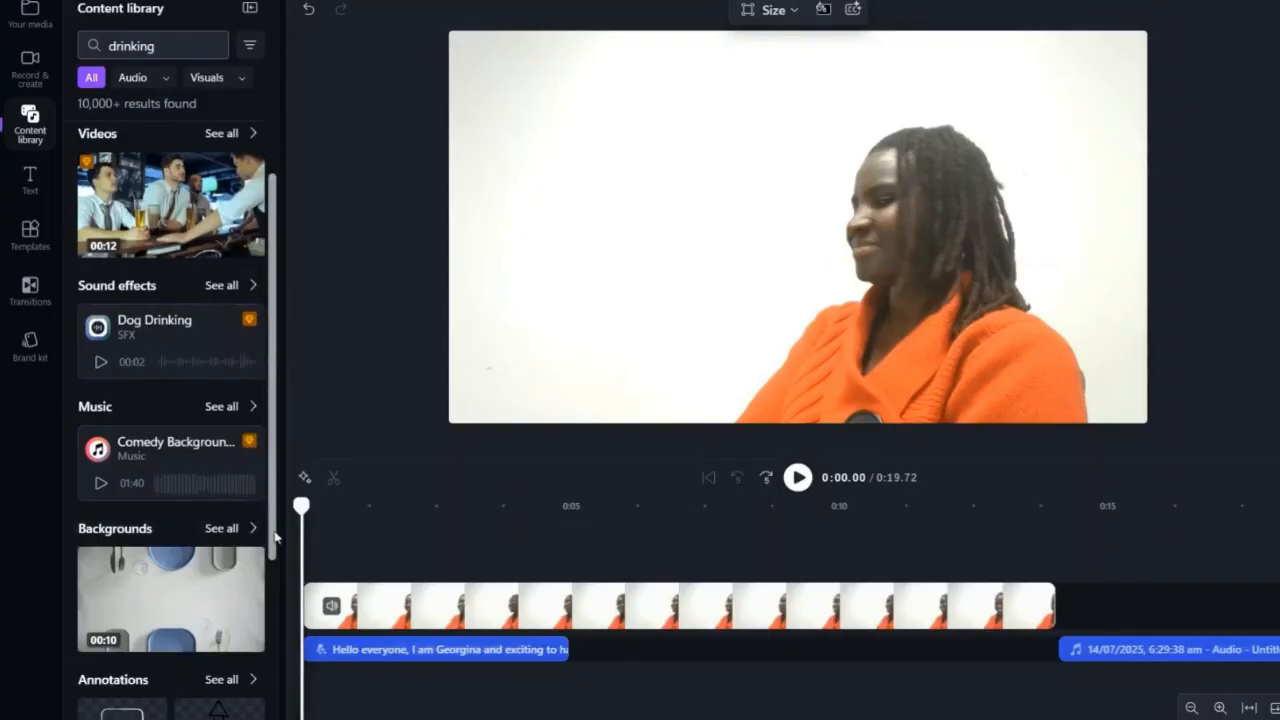
pyautogui.moveTo(275, 538); pyautogui.dragTo(300, 700)
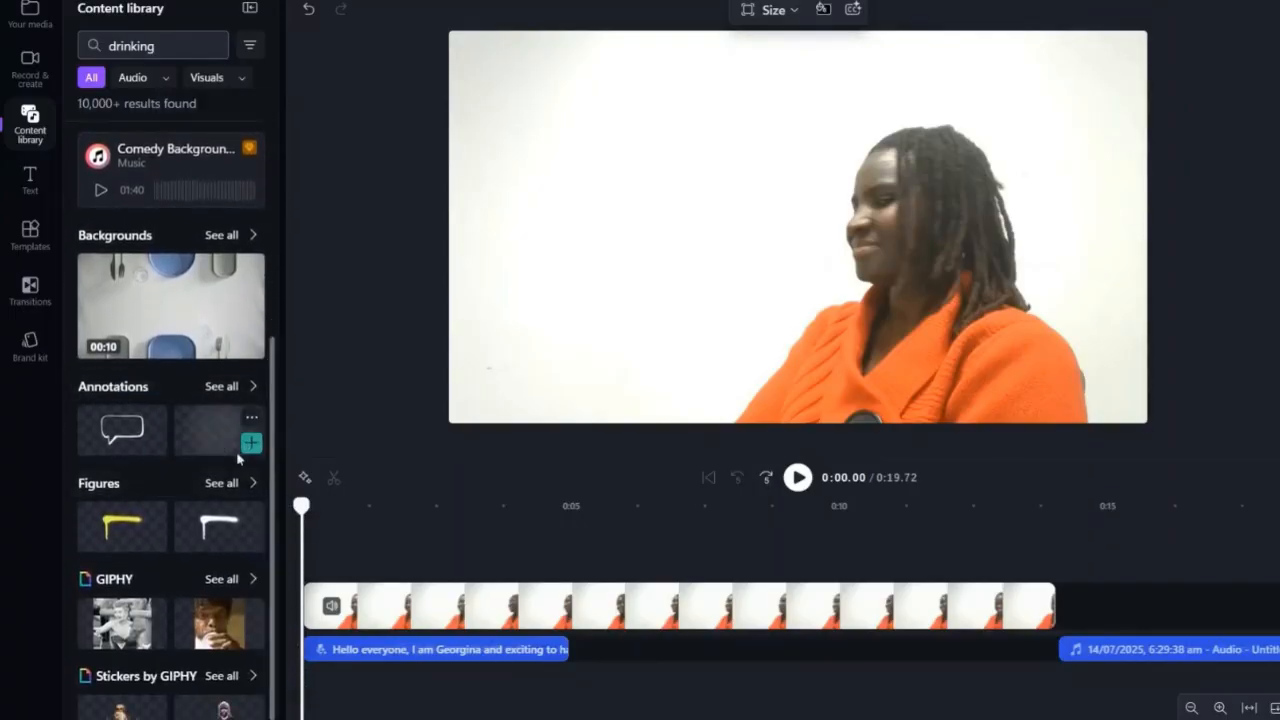
pyautogui.scroll(10, 238, 457)
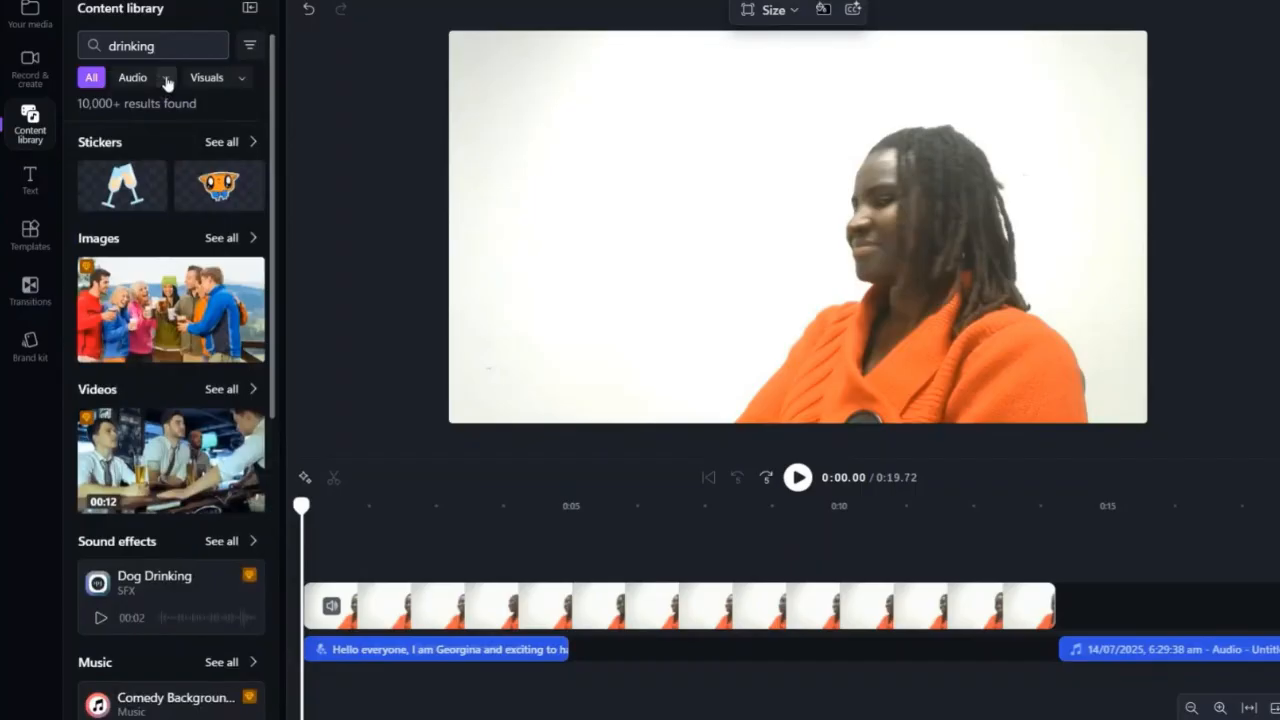
# Step: View only the music results for the "drinking" search and return to all content types
pyautogui.click(166, 78)
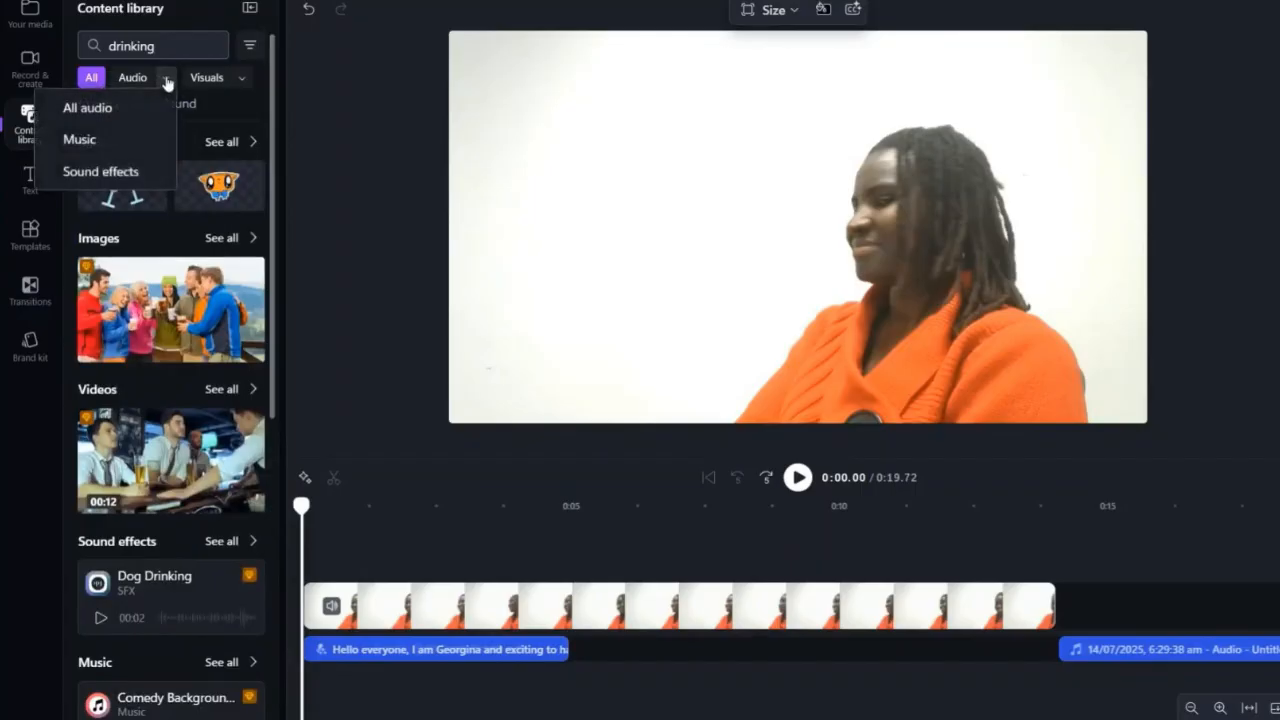
pyautogui.click(83, 137)
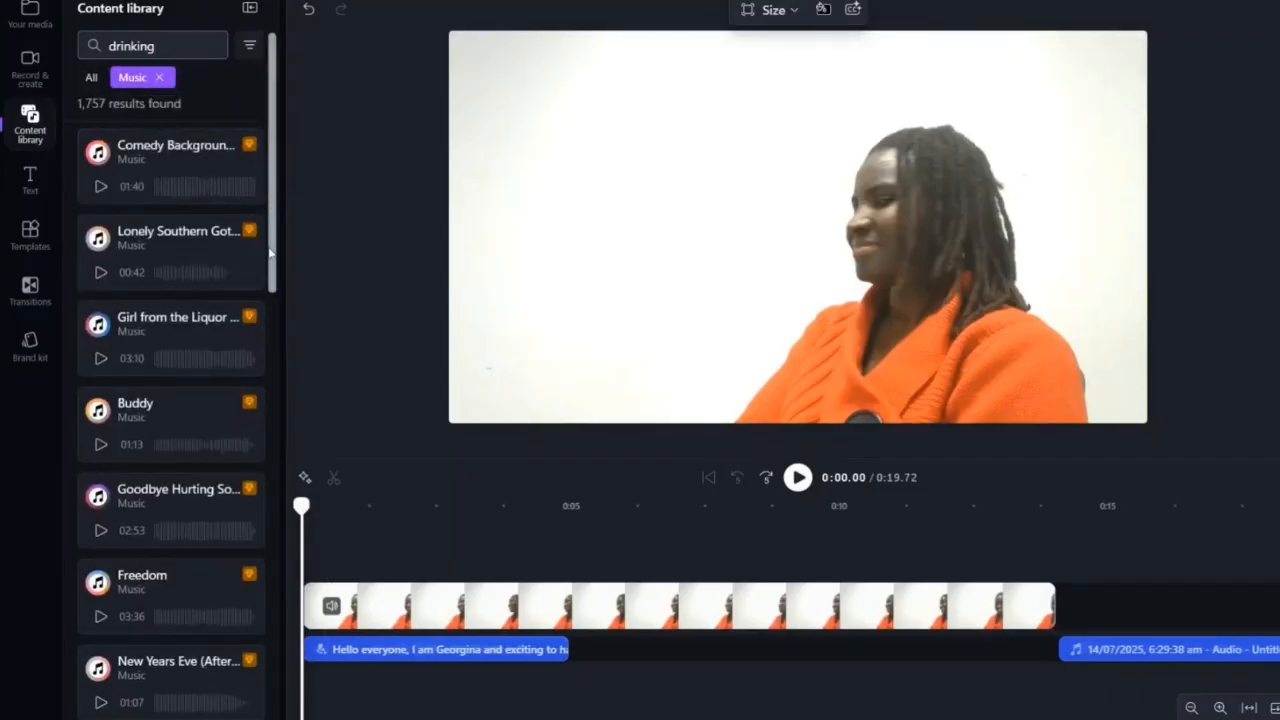
pyautogui.click(90, 80)
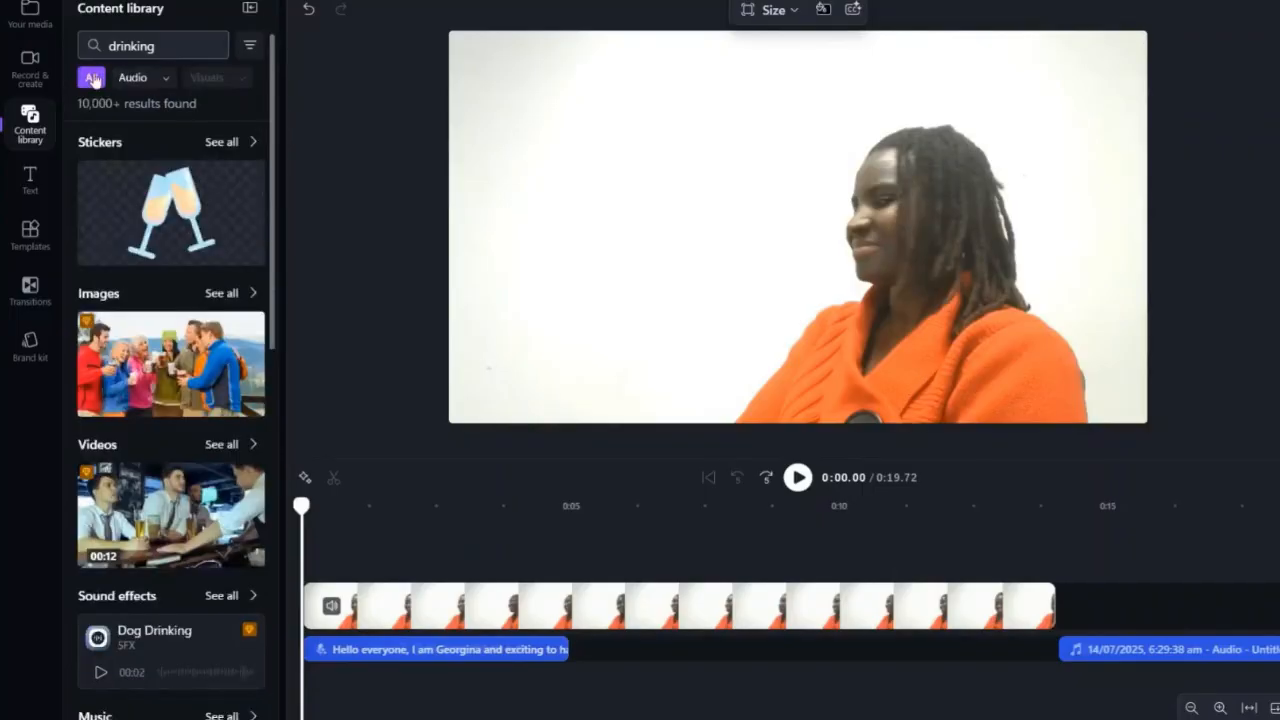
# Step: Filter the "drinking" results to backgrounds and add the first table-setting background to the timeline directly after the video clip
pyautogui.click(241, 78)
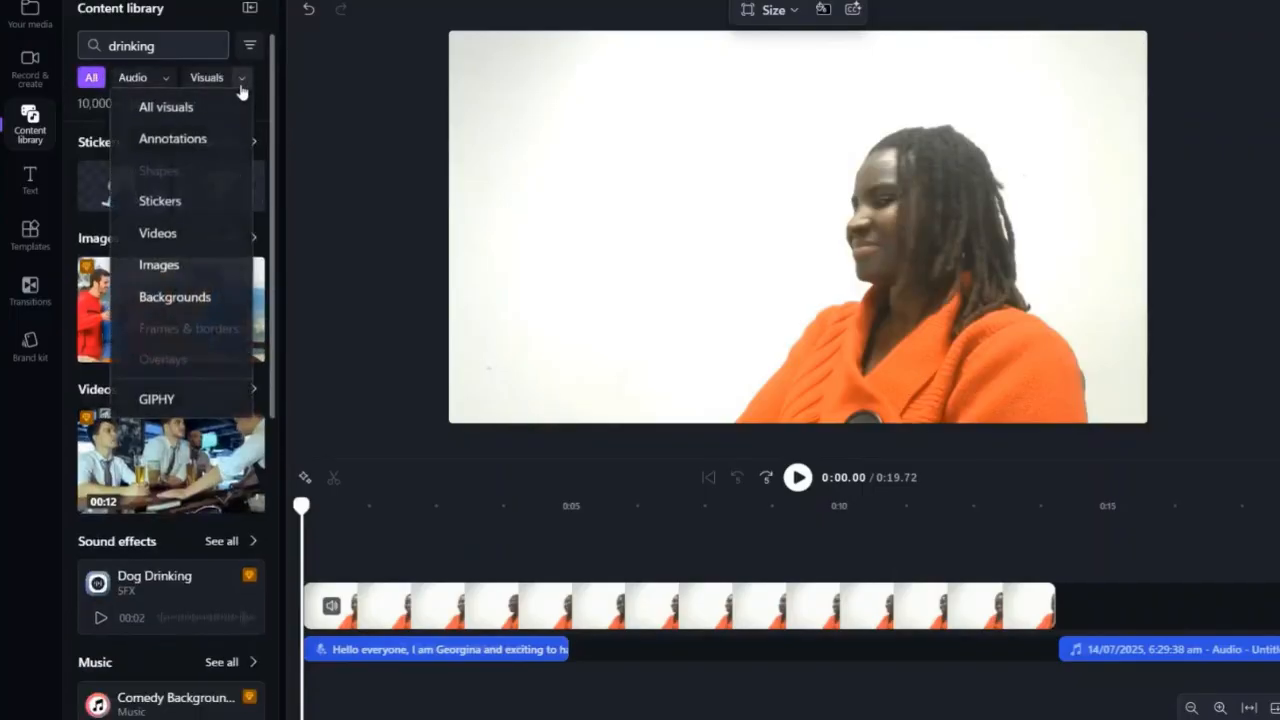
pyautogui.click(176, 298)
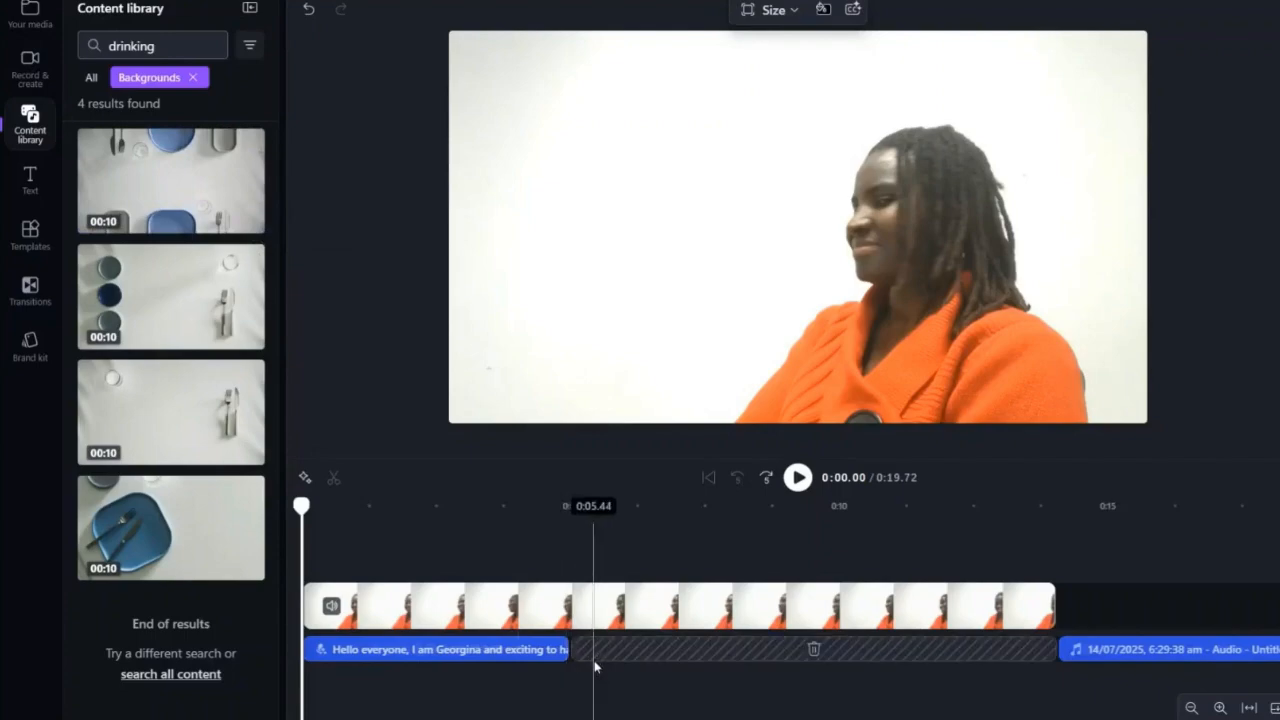
pyautogui.moveTo(127, 176)
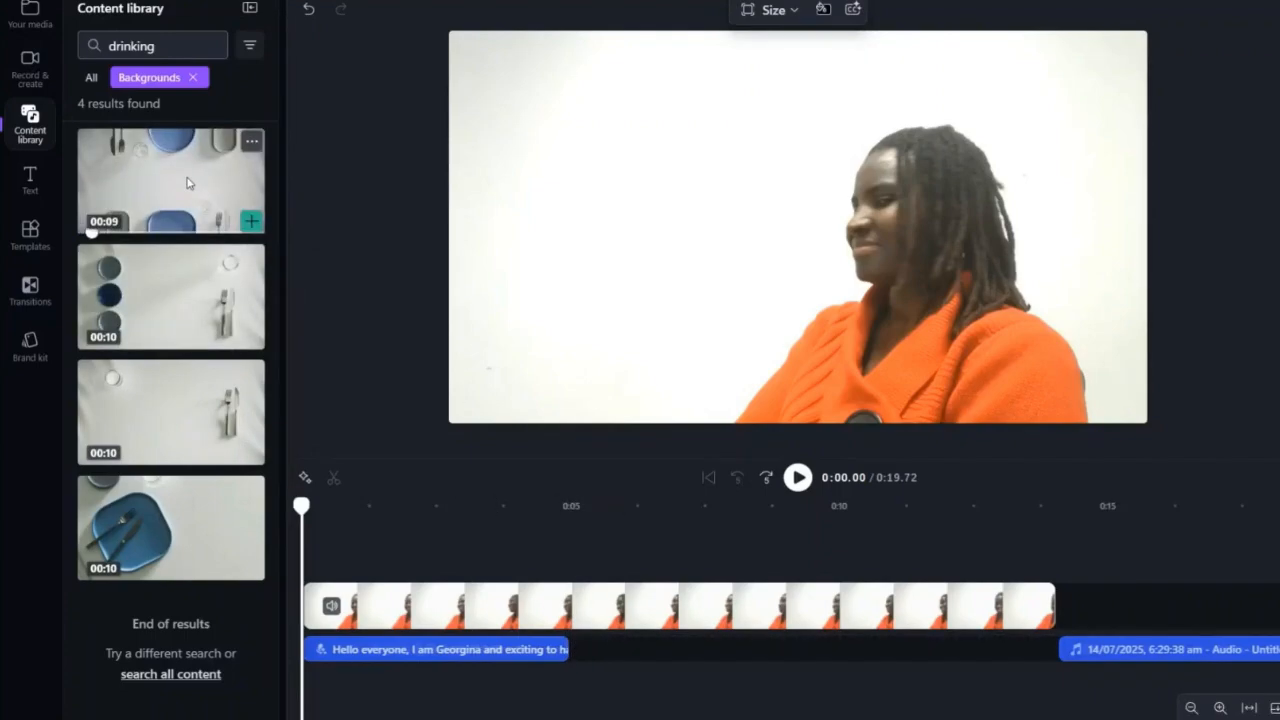
pyautogui.moveTo(185, 180); pyautogui.dragTo(1130, 588)
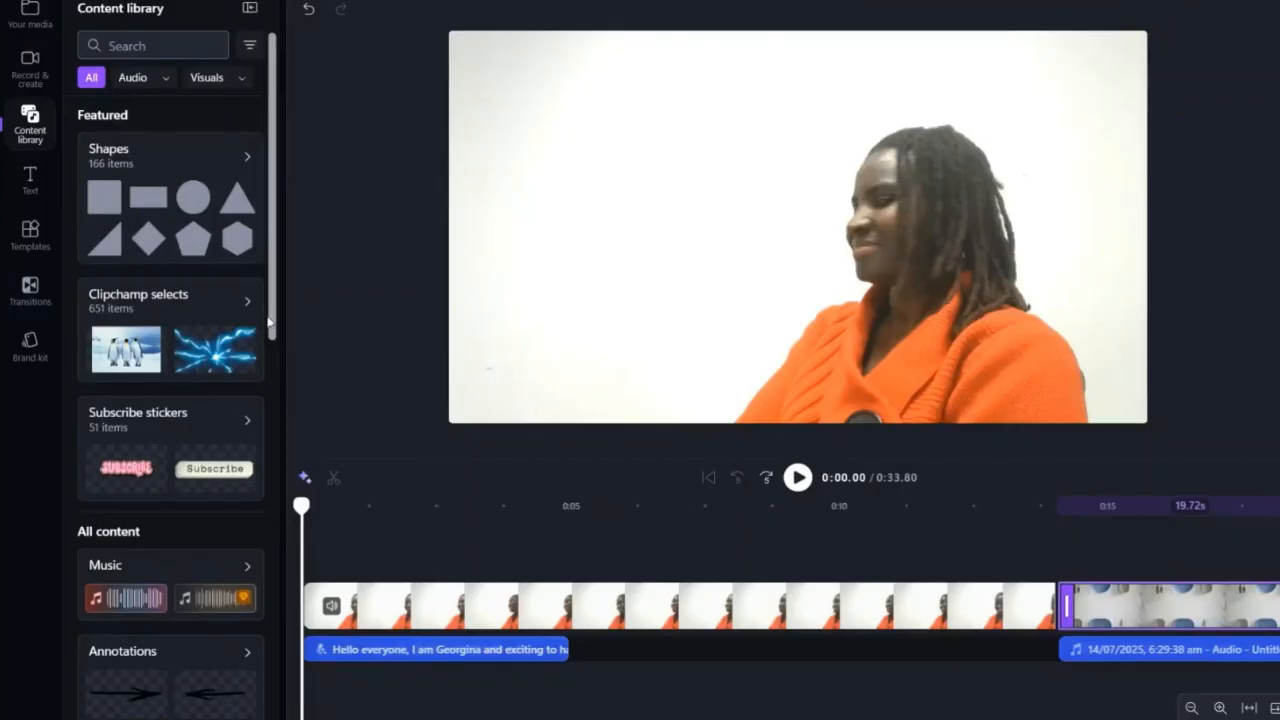
# Step: Browse the content library's categories and open the image collections
pyautogui.moveTo(268, 322); pyautogui.dragTo(308, 483)
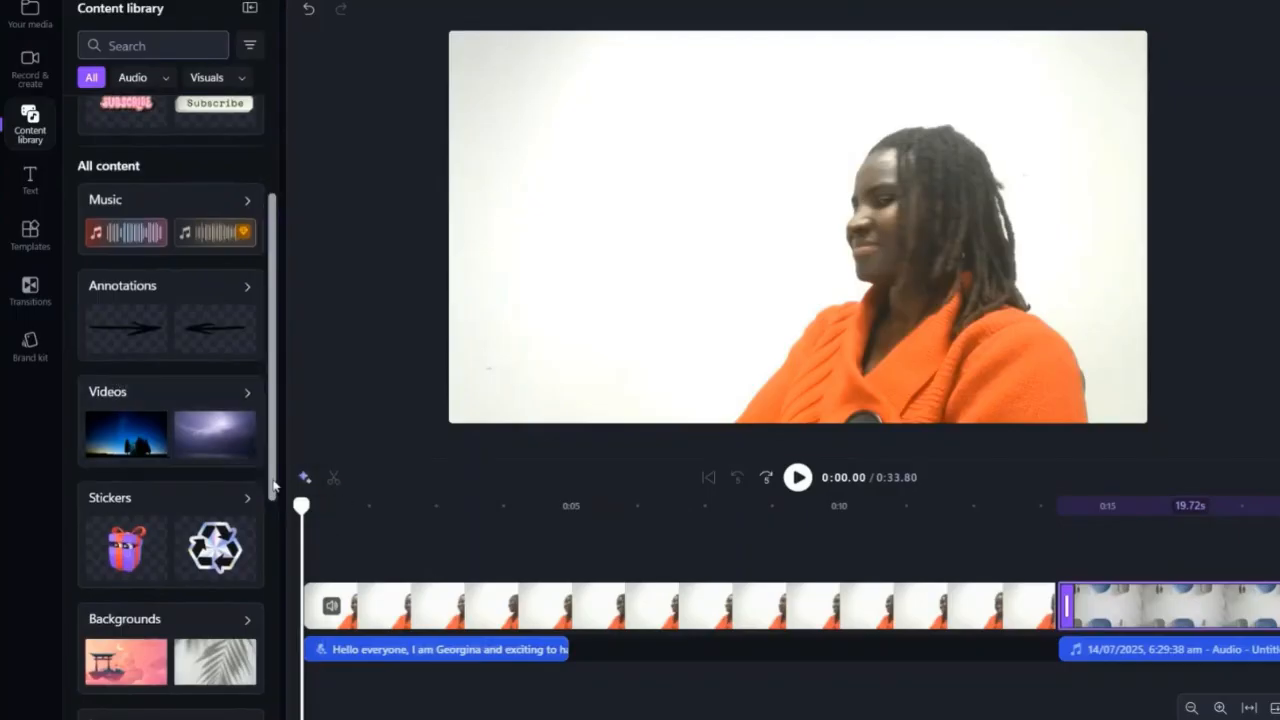
pyautogui.scroll(-1, 277, 521)
pyautogui.scroll(-3, 277, 521)
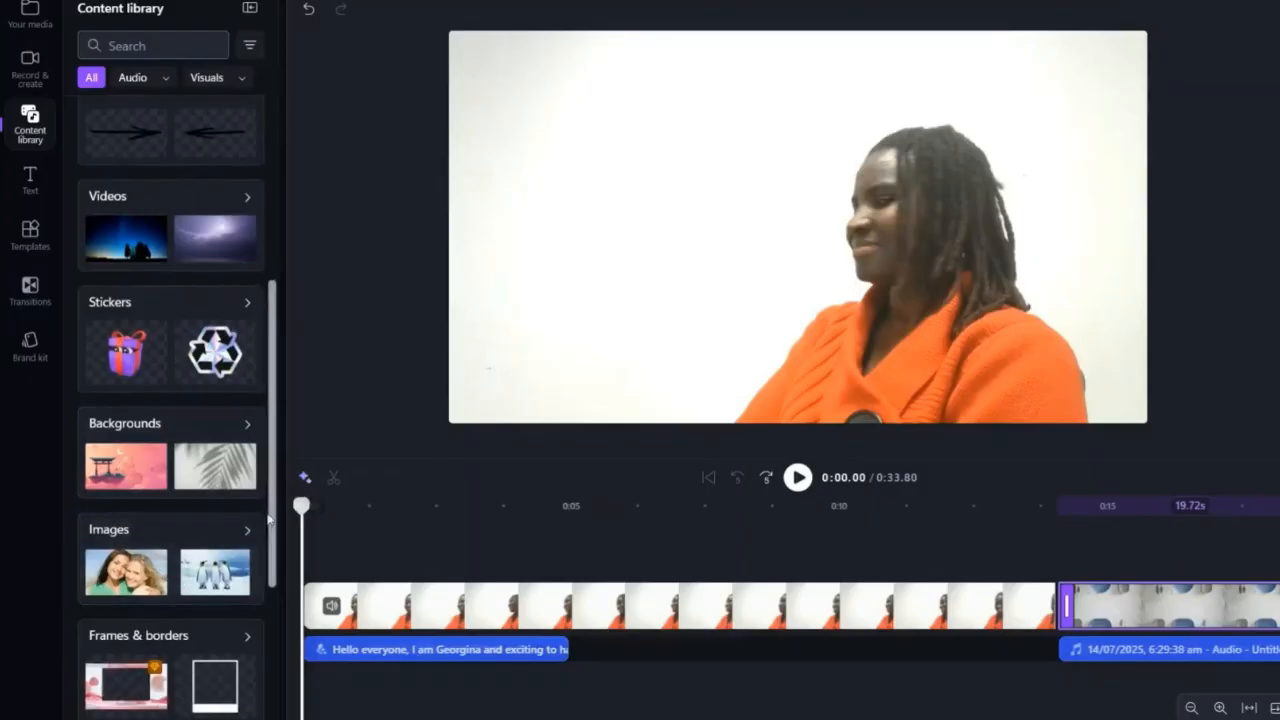
pyautogui.click(138, 536)
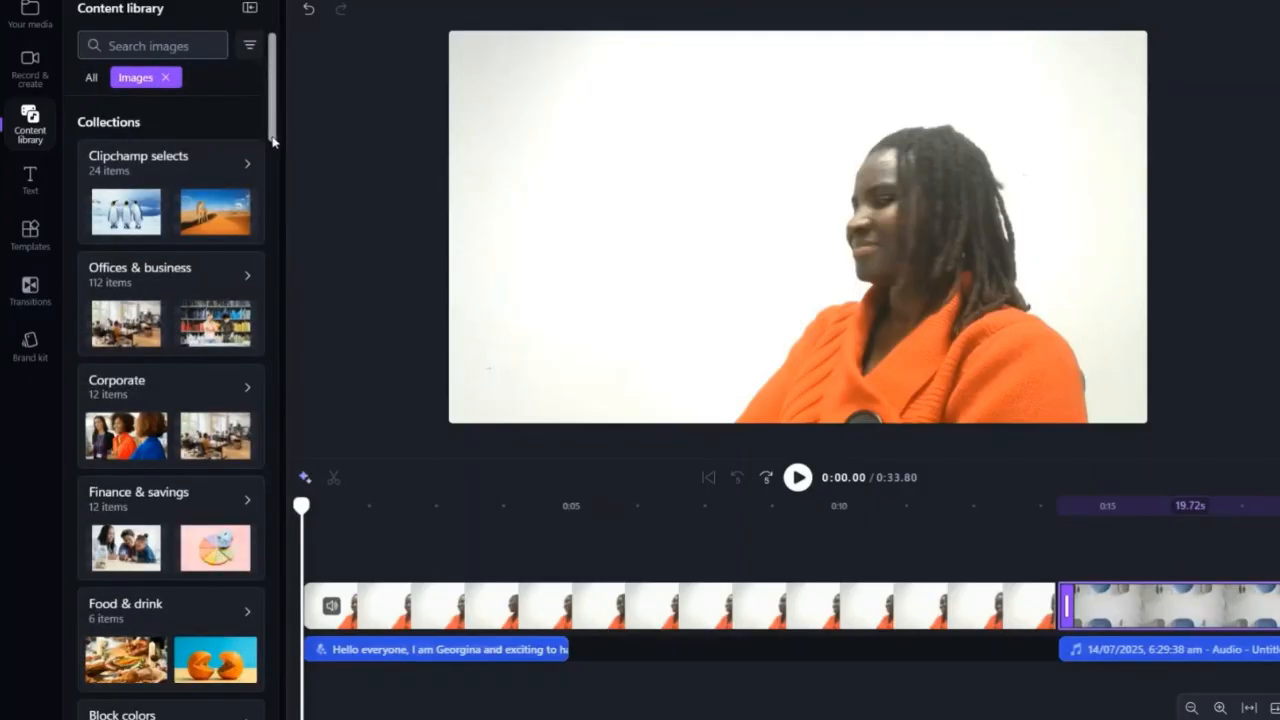
pyautogui.moveTo(273, 138); pyautogui.dragTo(267, 100)
pyautogui.click(133, 45)
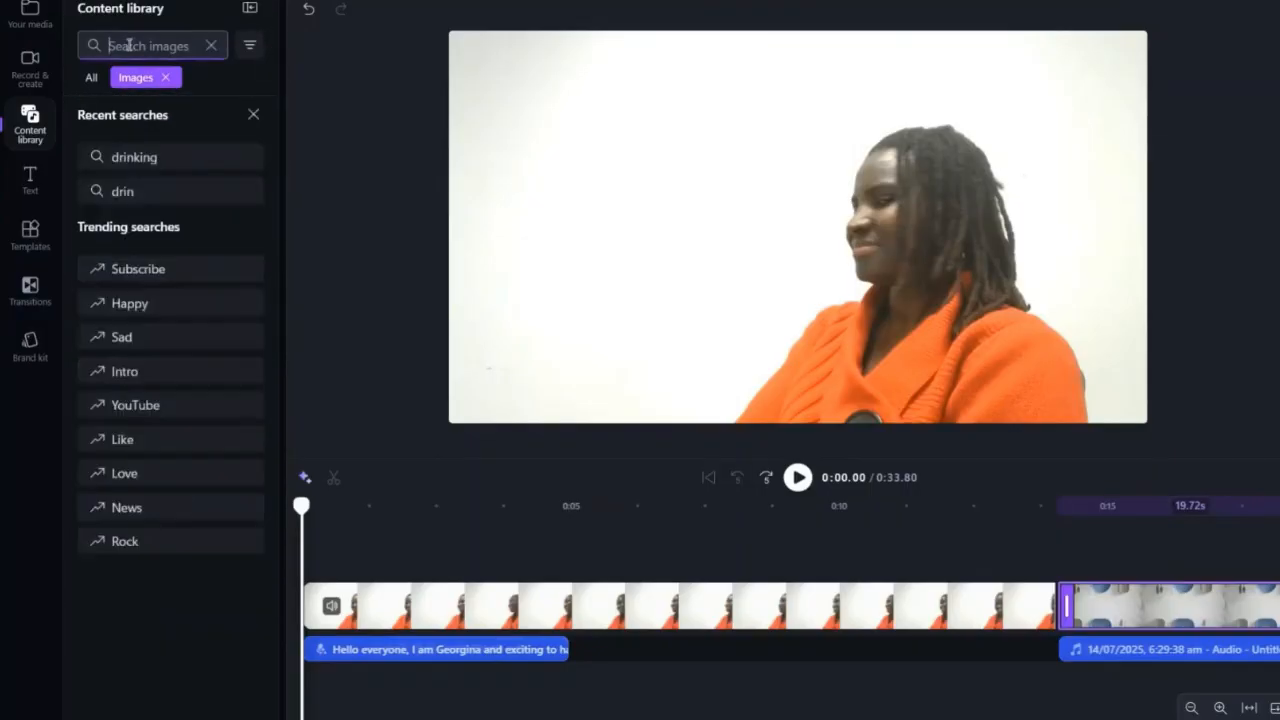
# Step: Limit the images to Free only and view the Clipchamp selects collection
pyautogui.click(248, 50)
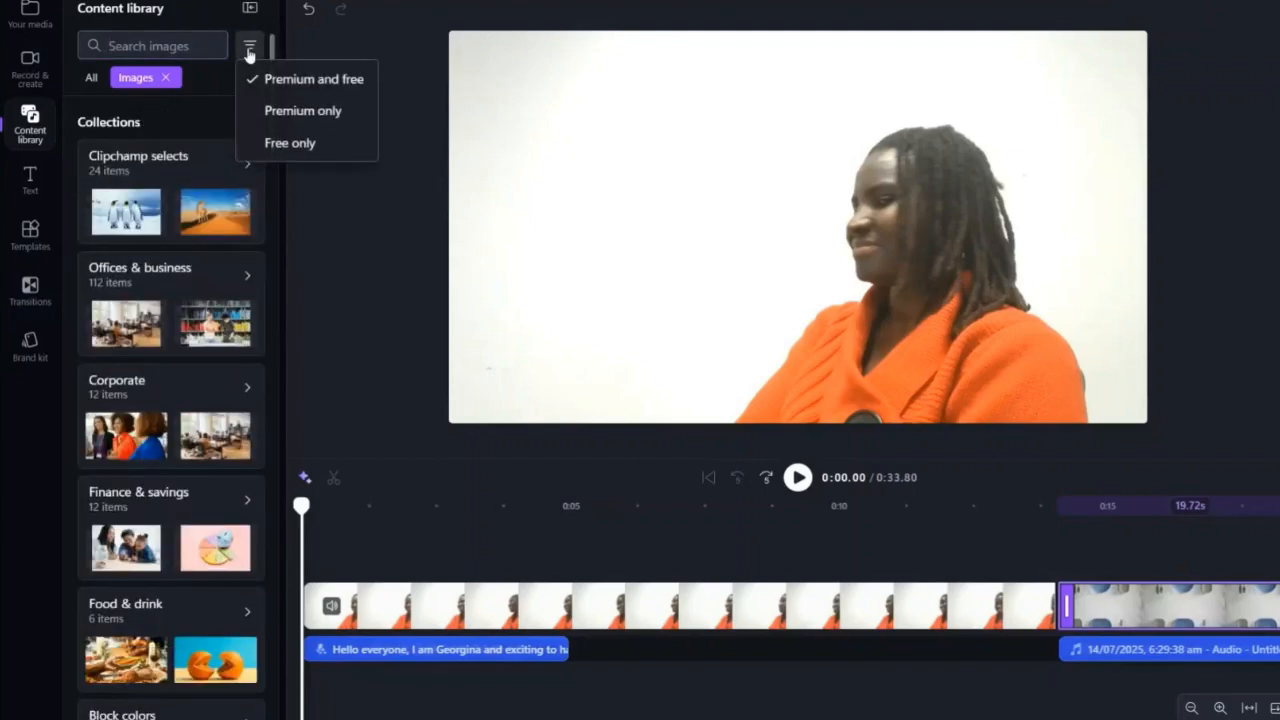
pyautogui.click(260, 143)
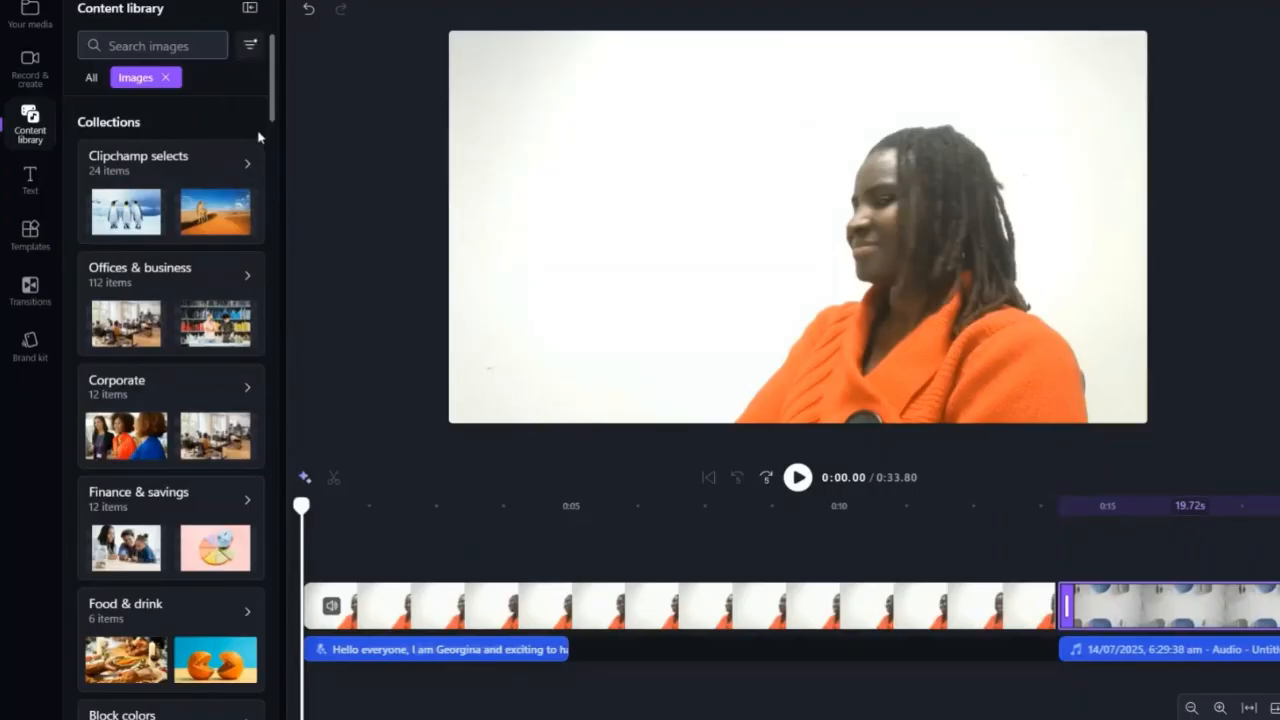
pyautogui.click(167, 205)
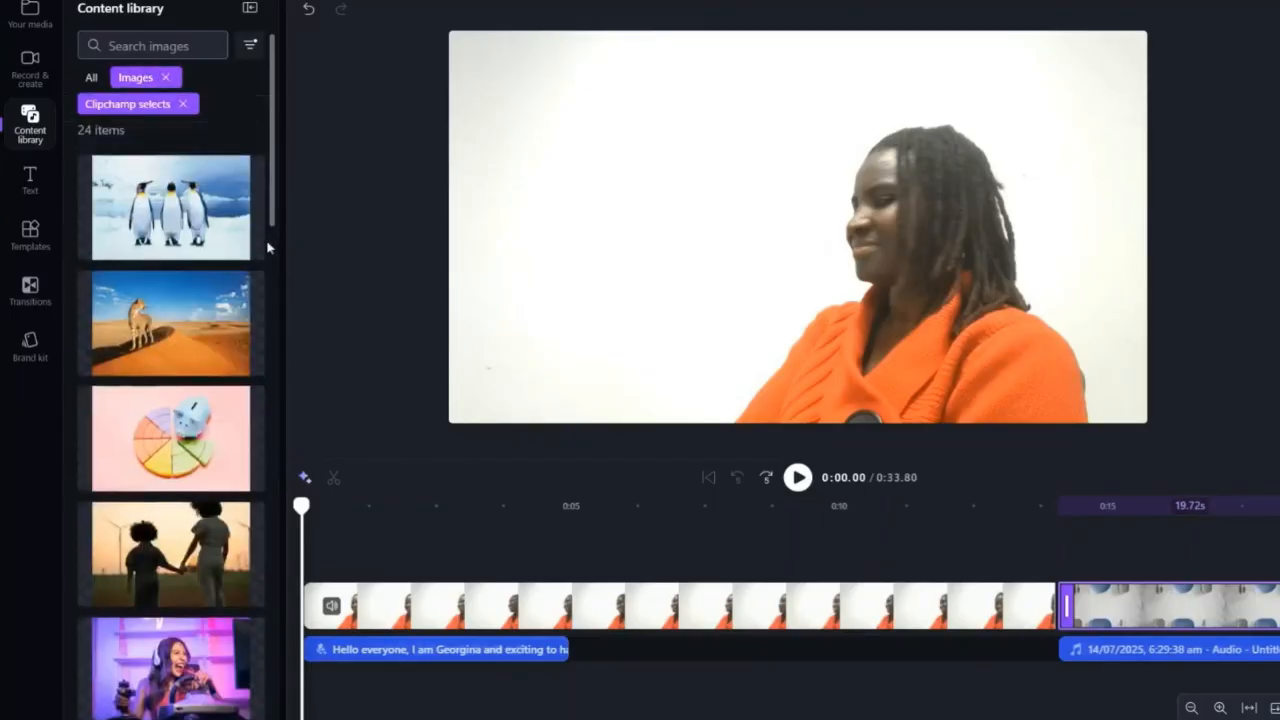
pyautogui.moveTo(270, 190); pyautogui.dragTo(255, 130)
# Step: Set the image filter to Premium and free, and clear the Clipchamp selects and Images filters
pyautogui.click(250, 45)
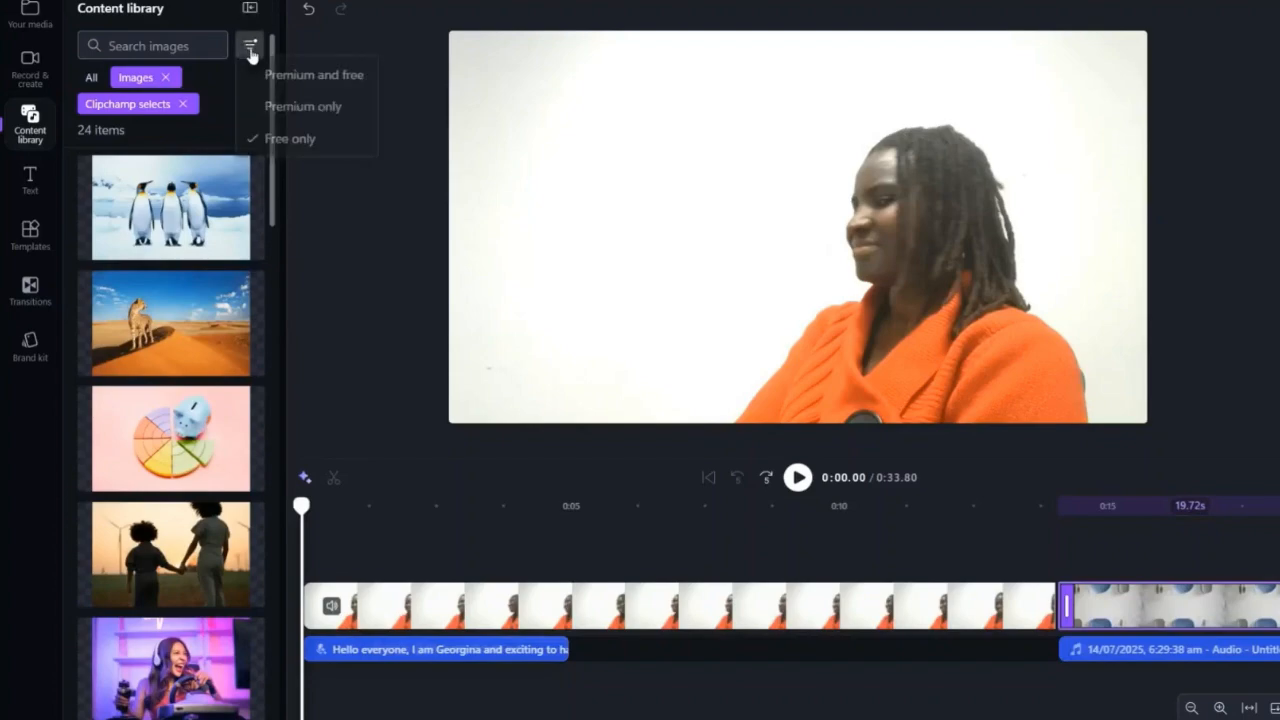
pyautogui.click(265, 88)
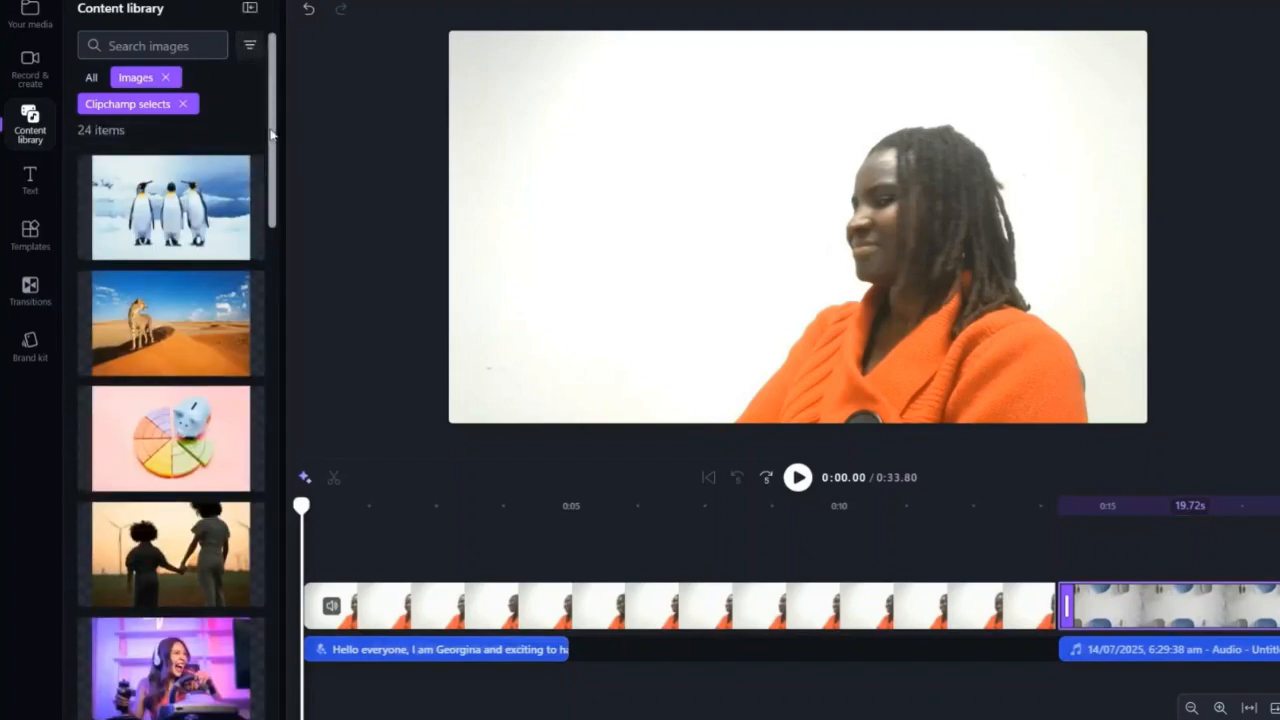
pyautogui.click(183, 104)
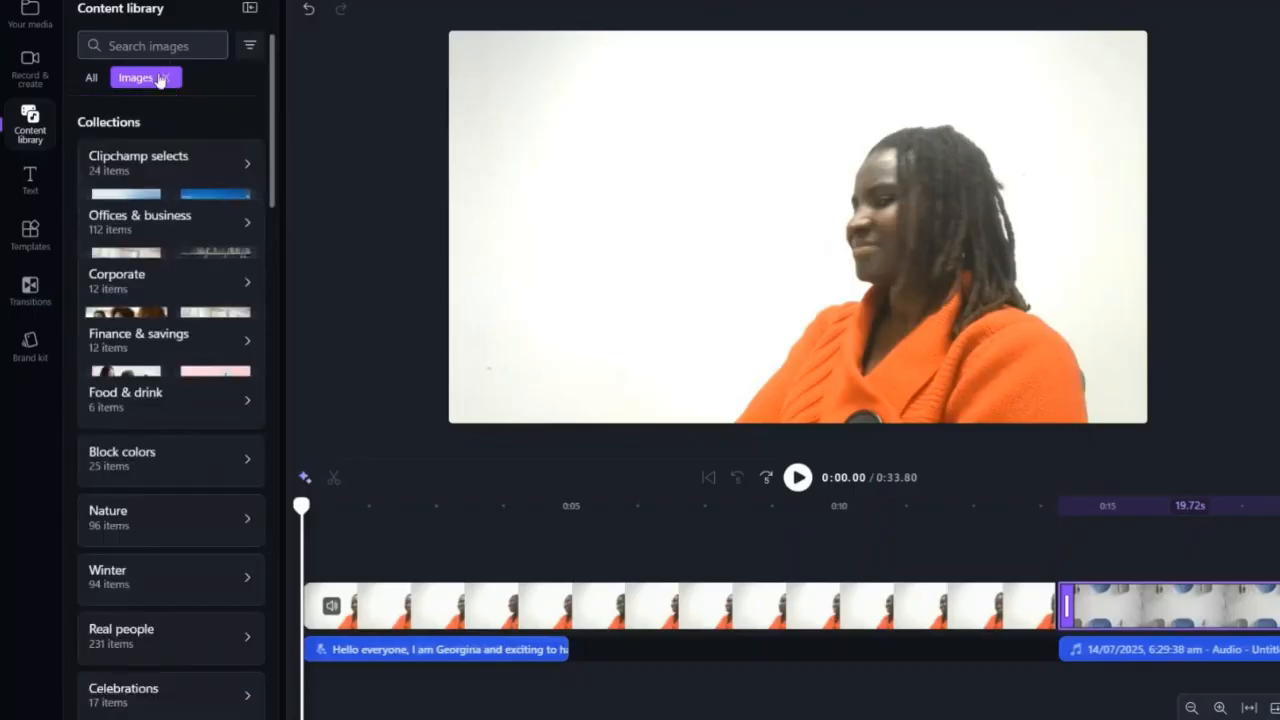
pyautogui.click(163, 78)
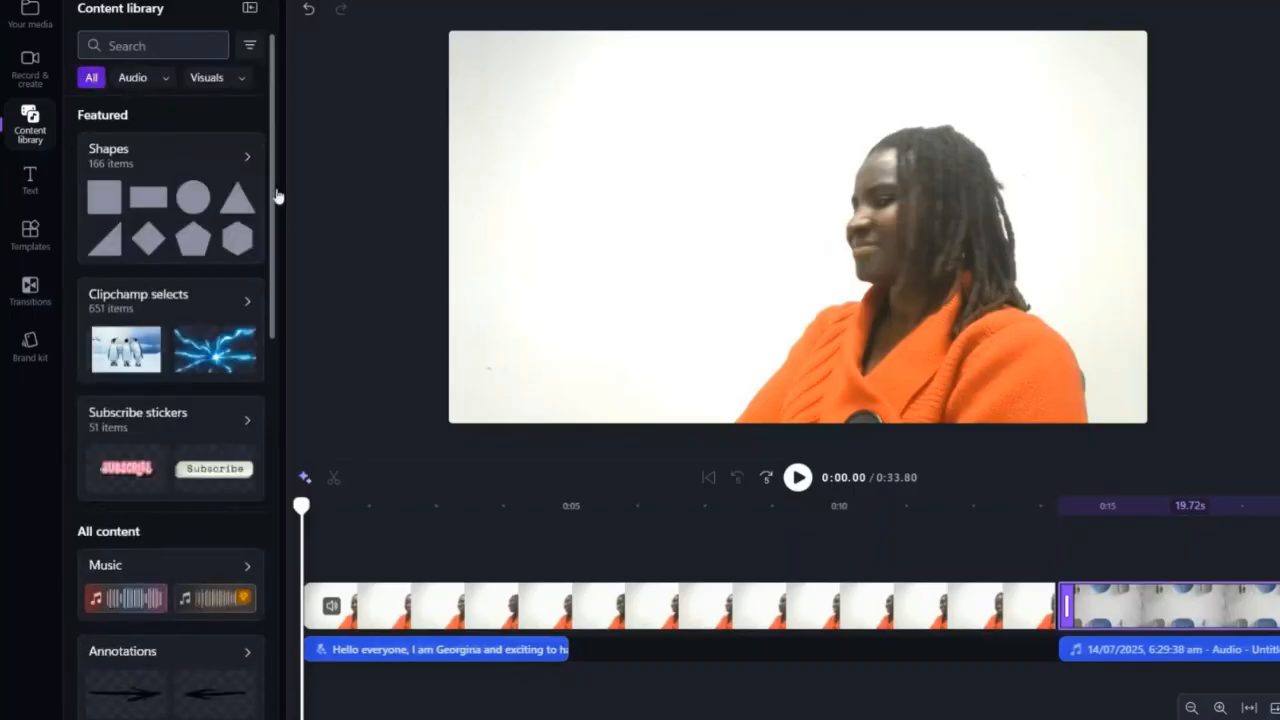
# Step: Add a plain text title at the start of the timeline and place the playhead over it at about 0:00.41
pyautogui.click(31, 178)
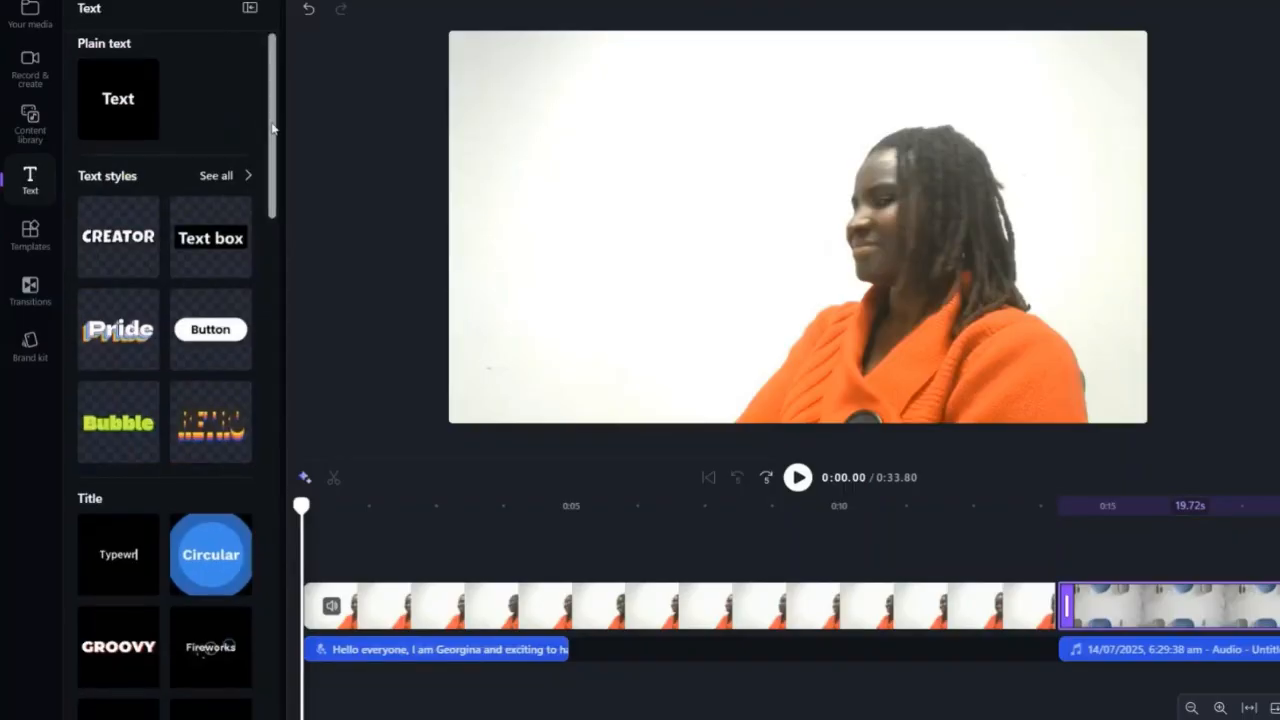
pyautogui.scroll(-1, 272, 120)
pyautogui.scroll(1, 273, 112)
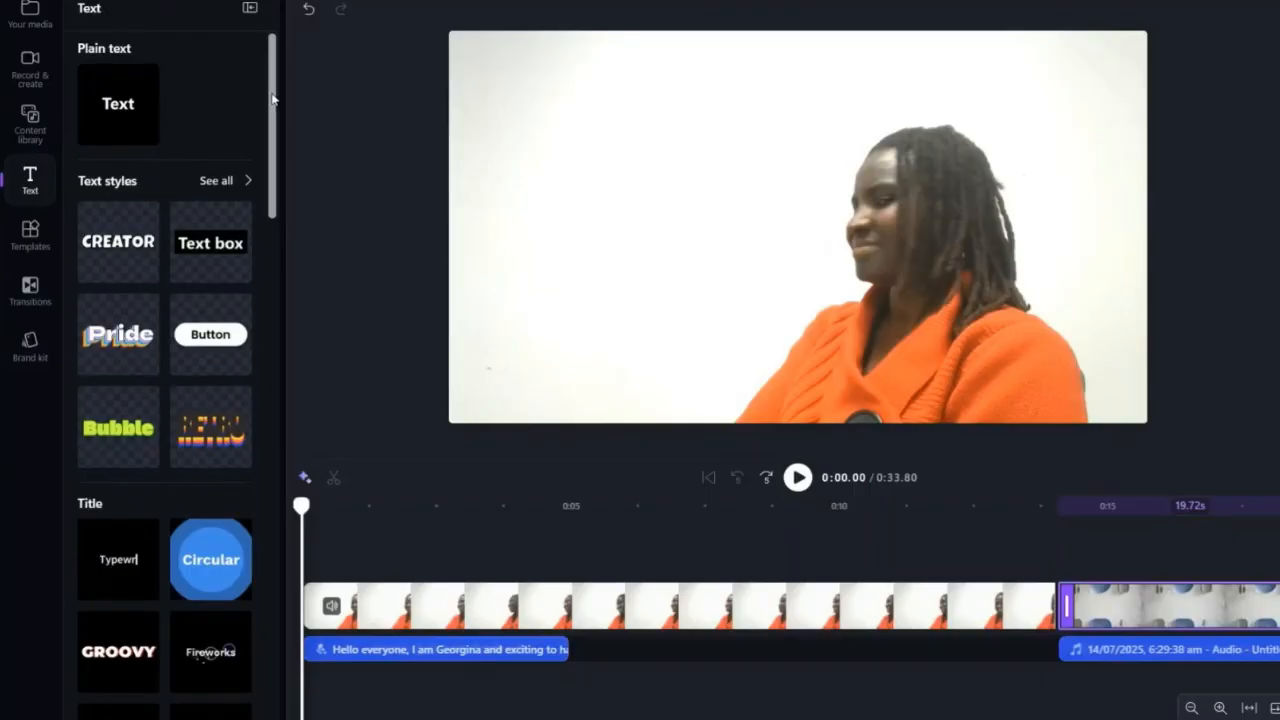
pyautogui.moveTo(146, 134)
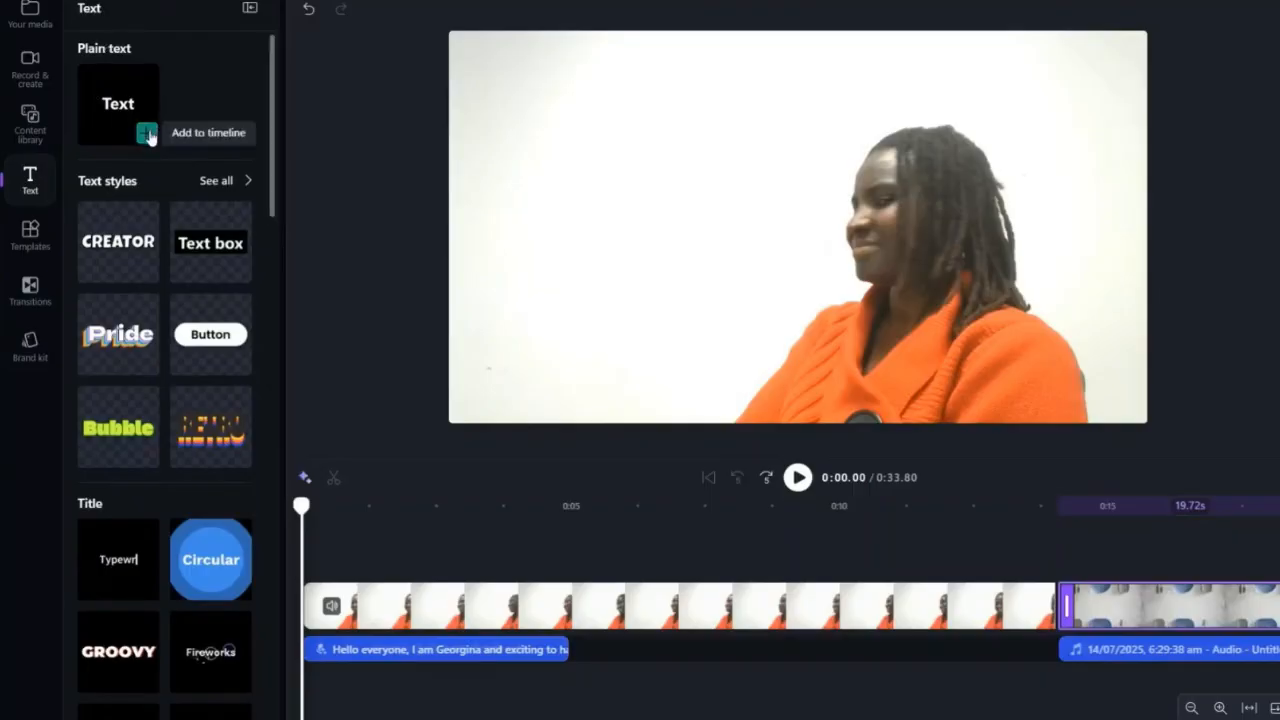
pyautogui.click(147, 134)
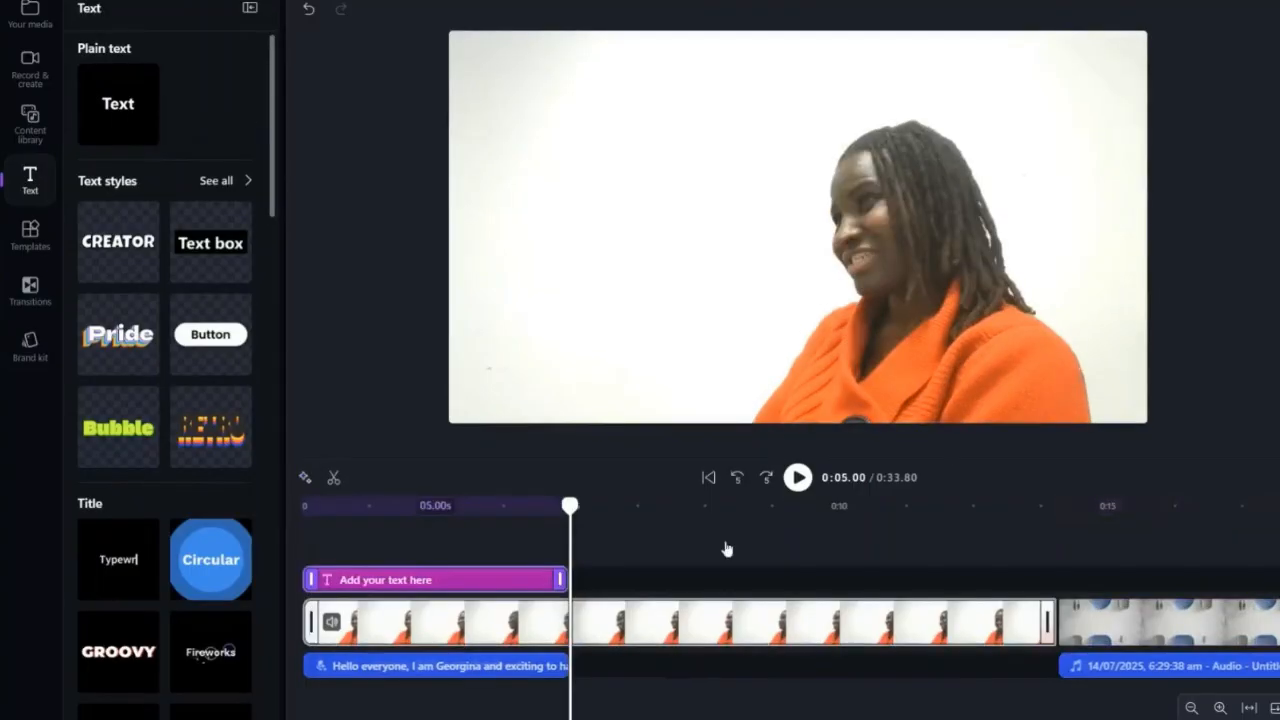
pyautogui.click(323, 518)
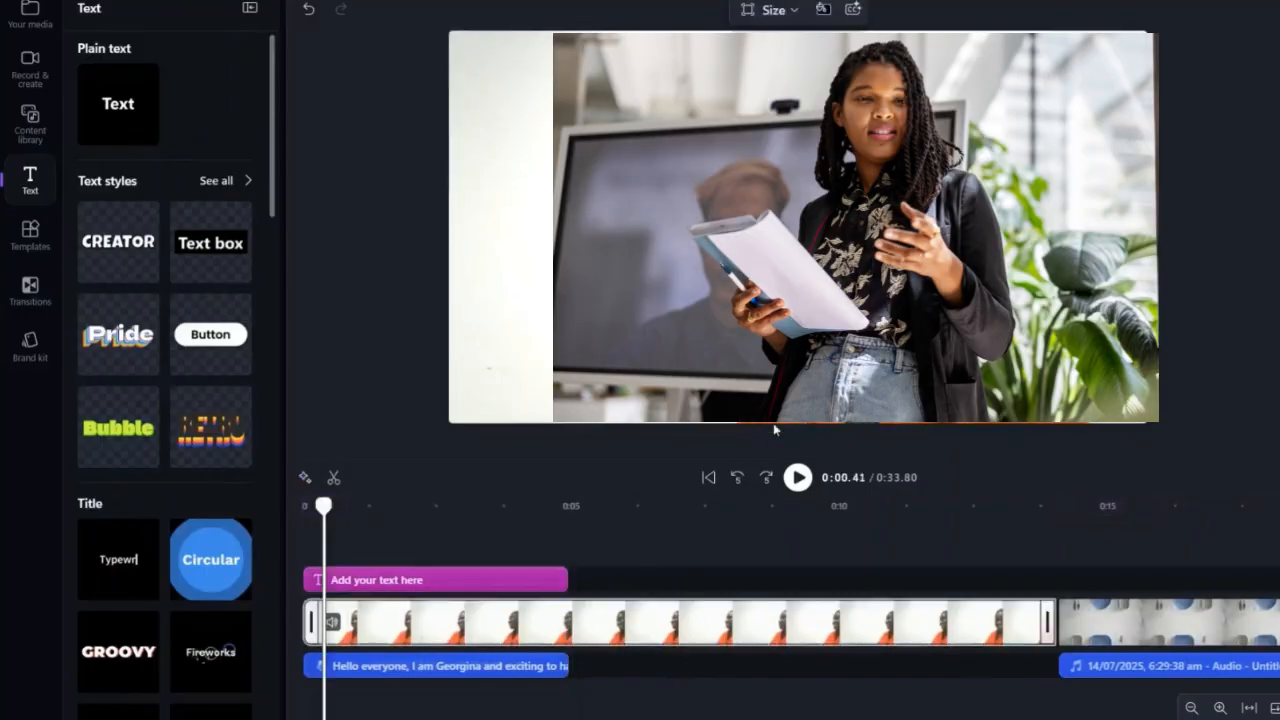
# Step: Move the title to the left half of the video frame and replace its placeholder with "I am" followed by the presenter's first name
pyautogui.click(330, 580)
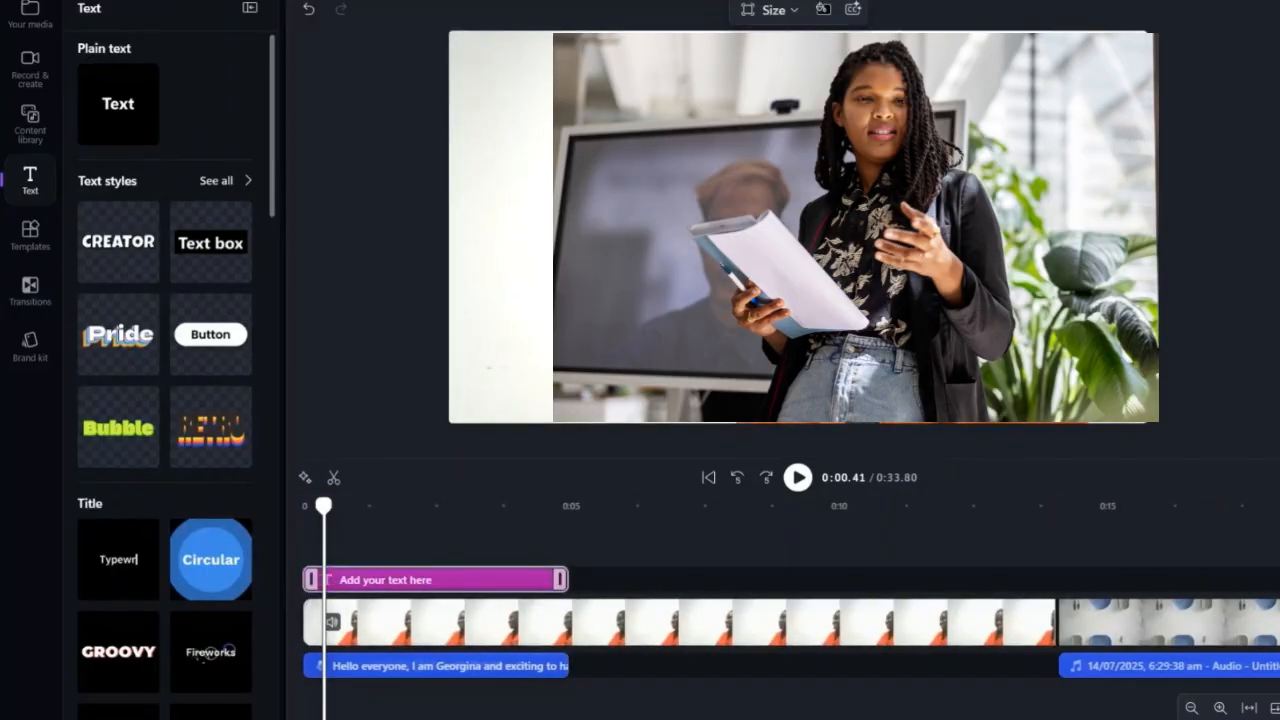
pyautogui.moveTo(798, 228); pyautogui.dragTo(608, 263)
pyautogui.doubleClick(608, 260)
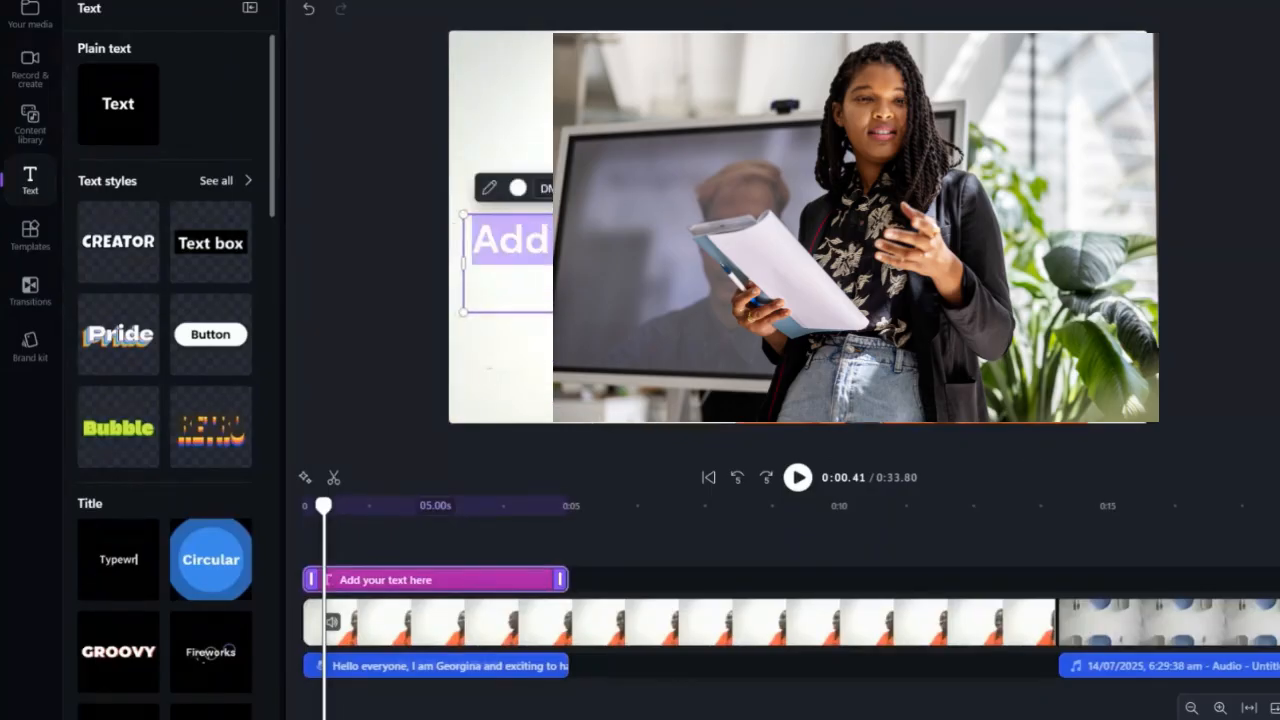
pyautogui.write('I a')
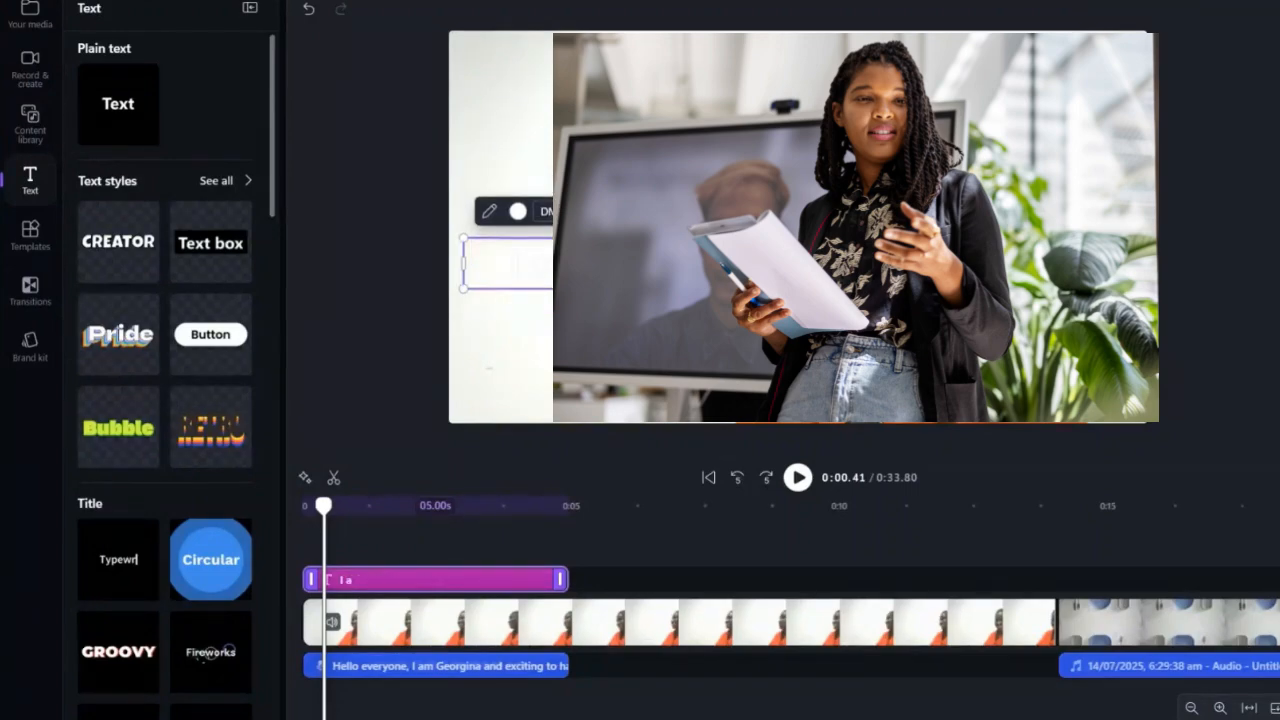
pyautogui.write('m Georgina')
# Step: Recolor all of the title's text to the brand kit red #AF1821
pyautogui.click(518, 212)
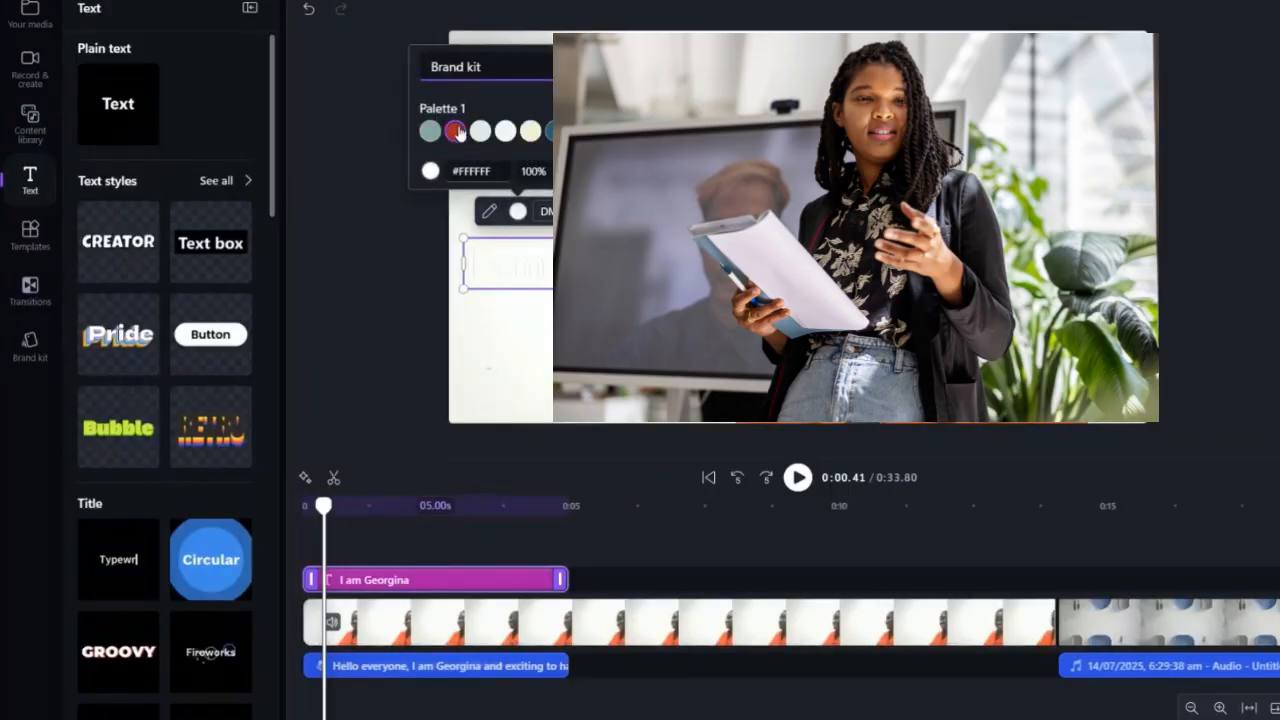
pyautogui.click(456, 131)
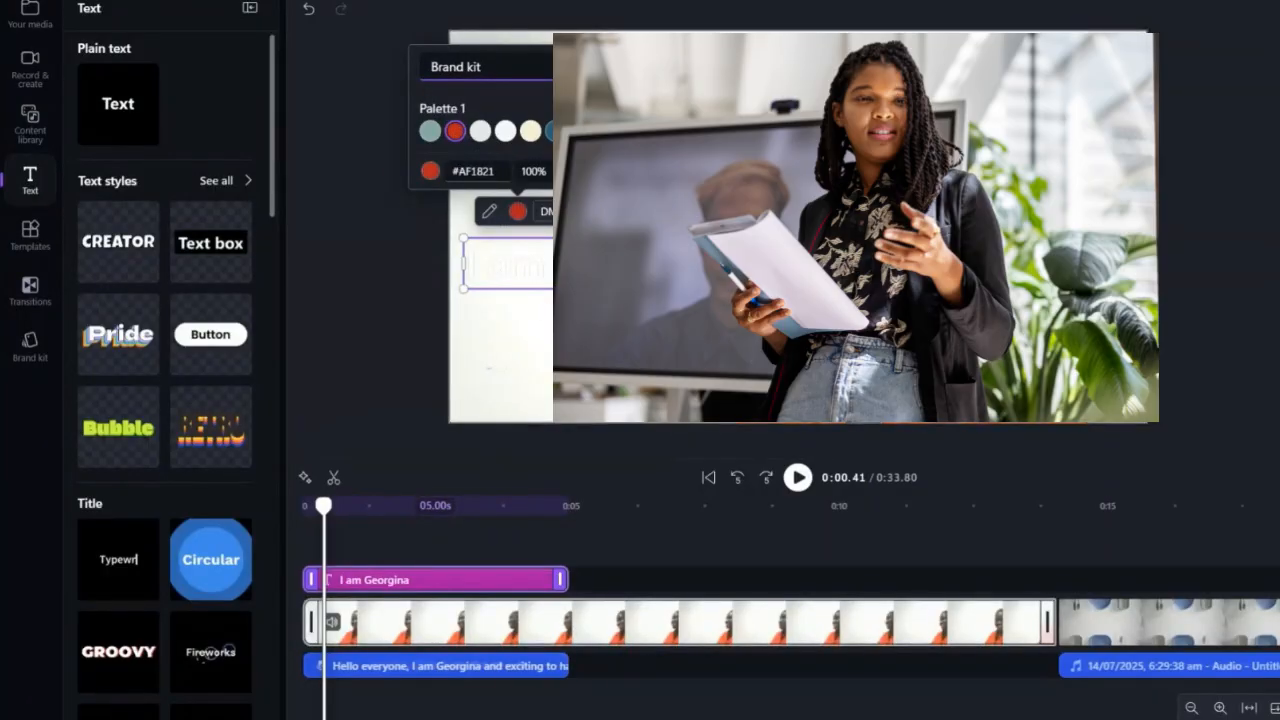
pyautogui.click(489, 290)
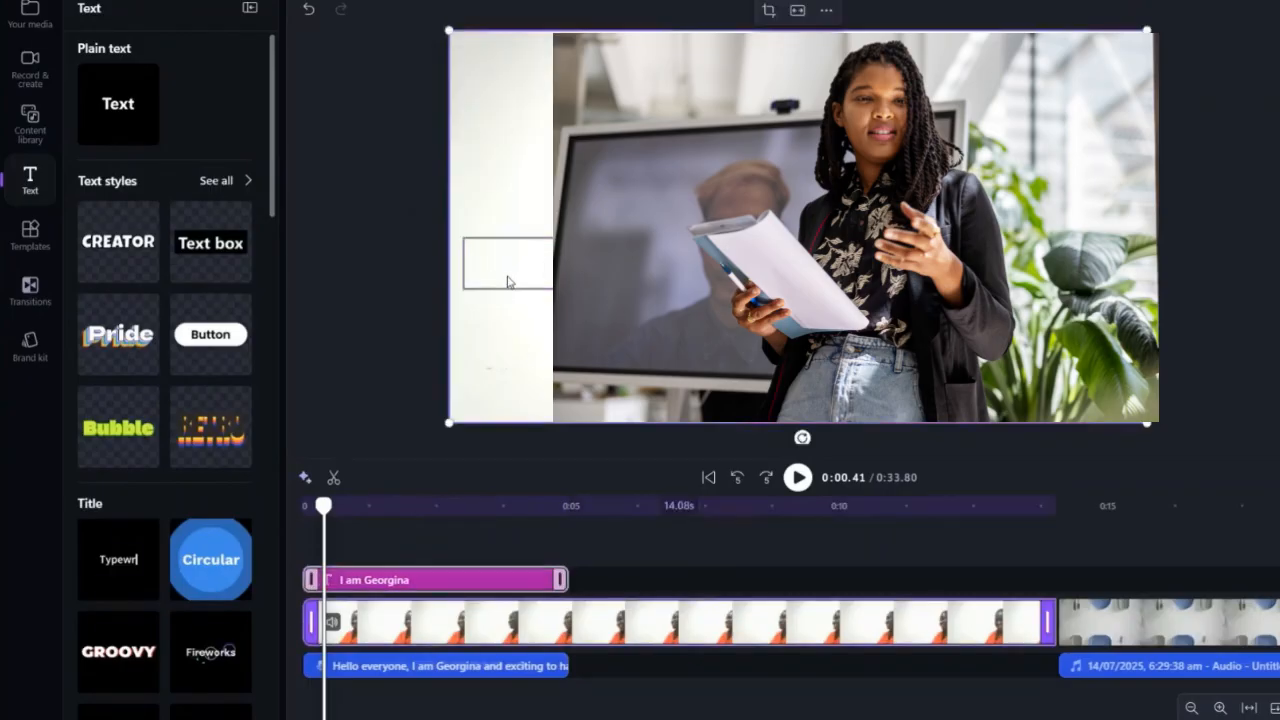
pyautogui.click(507, 282)
pyautogui.doubleClick(497, 271)
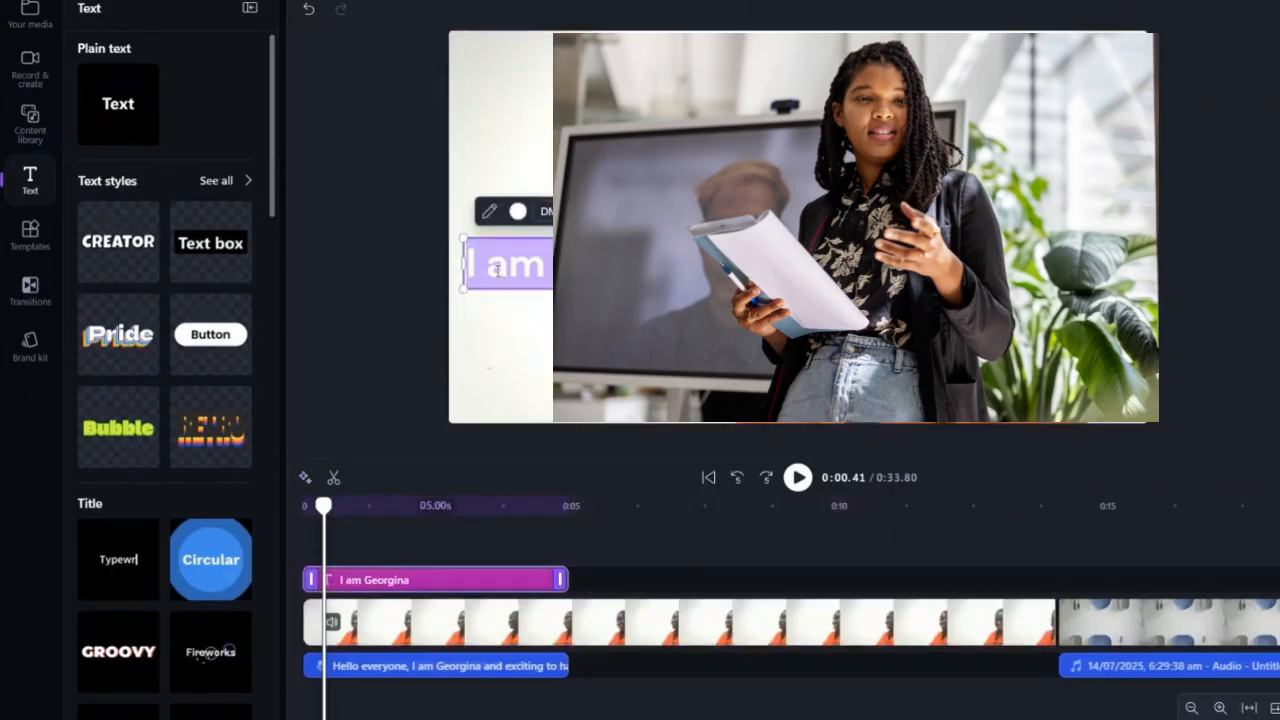
pyautogui.click(518, 211)
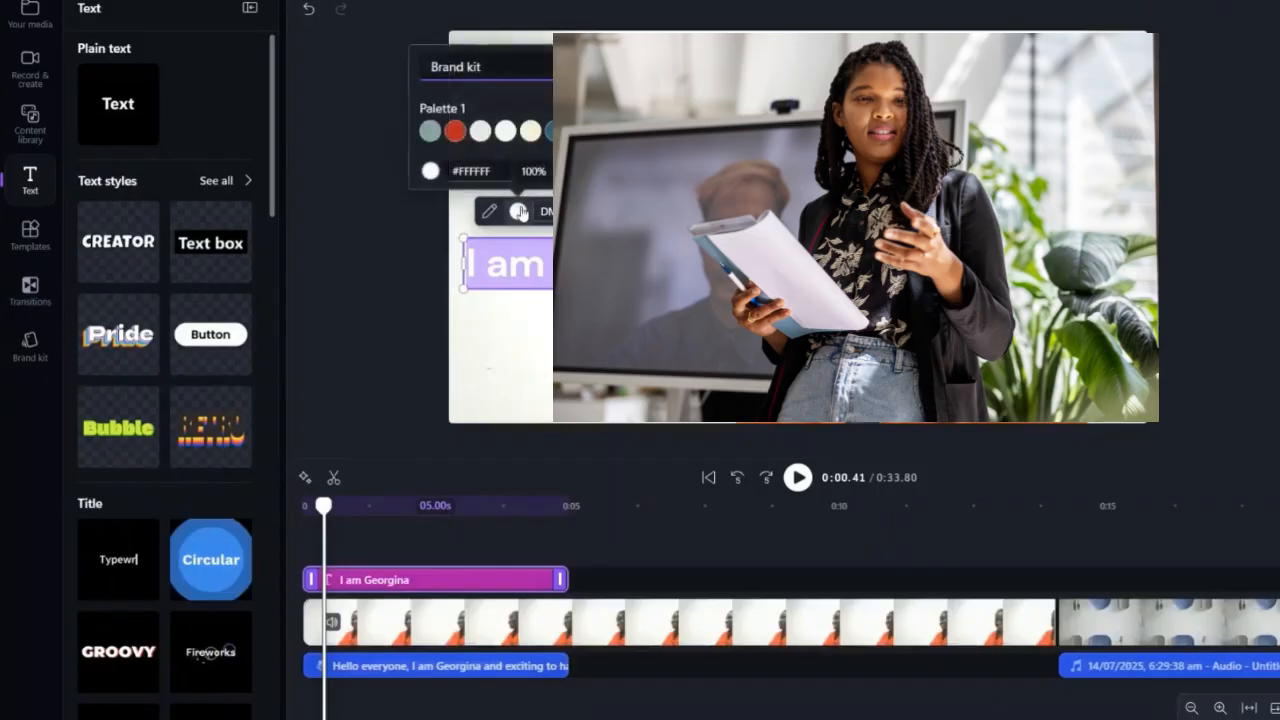
pyautogui.click(455, 131)
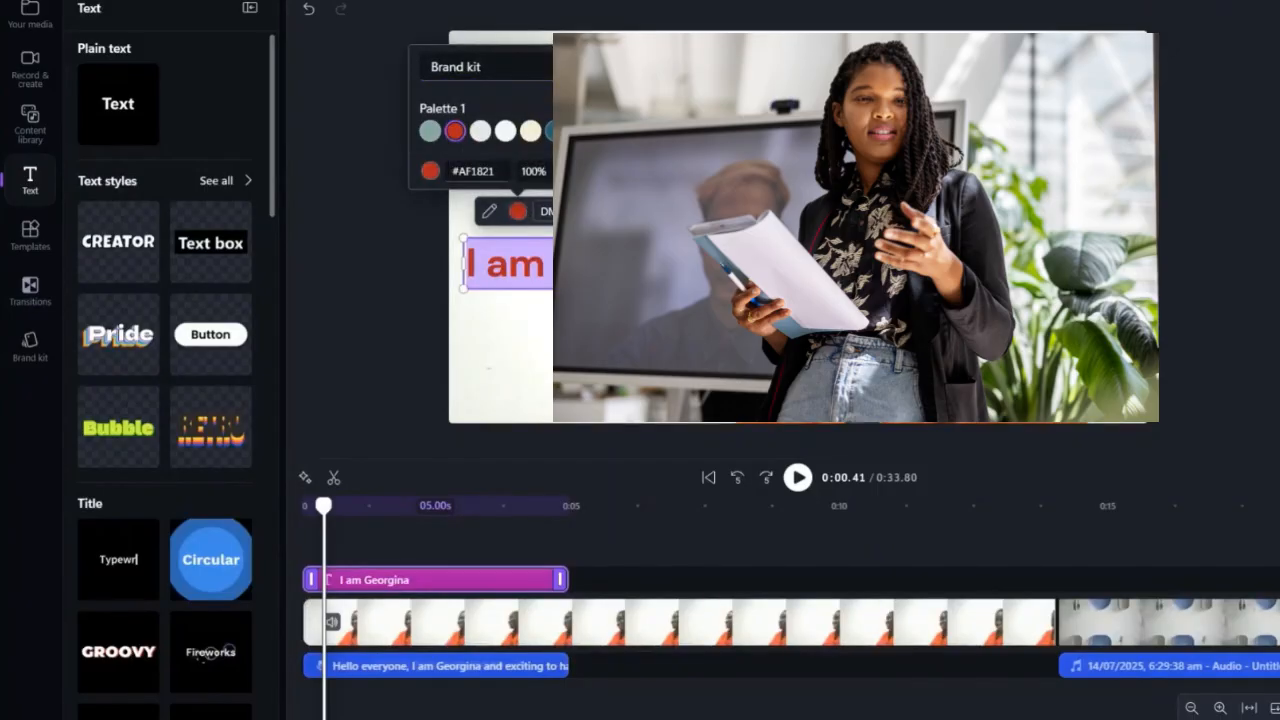
# Step: Examine the title's font, size, alignment and advanced options, including line height, letter spacing, outline and shadow
pyautogui.click(585, 211)
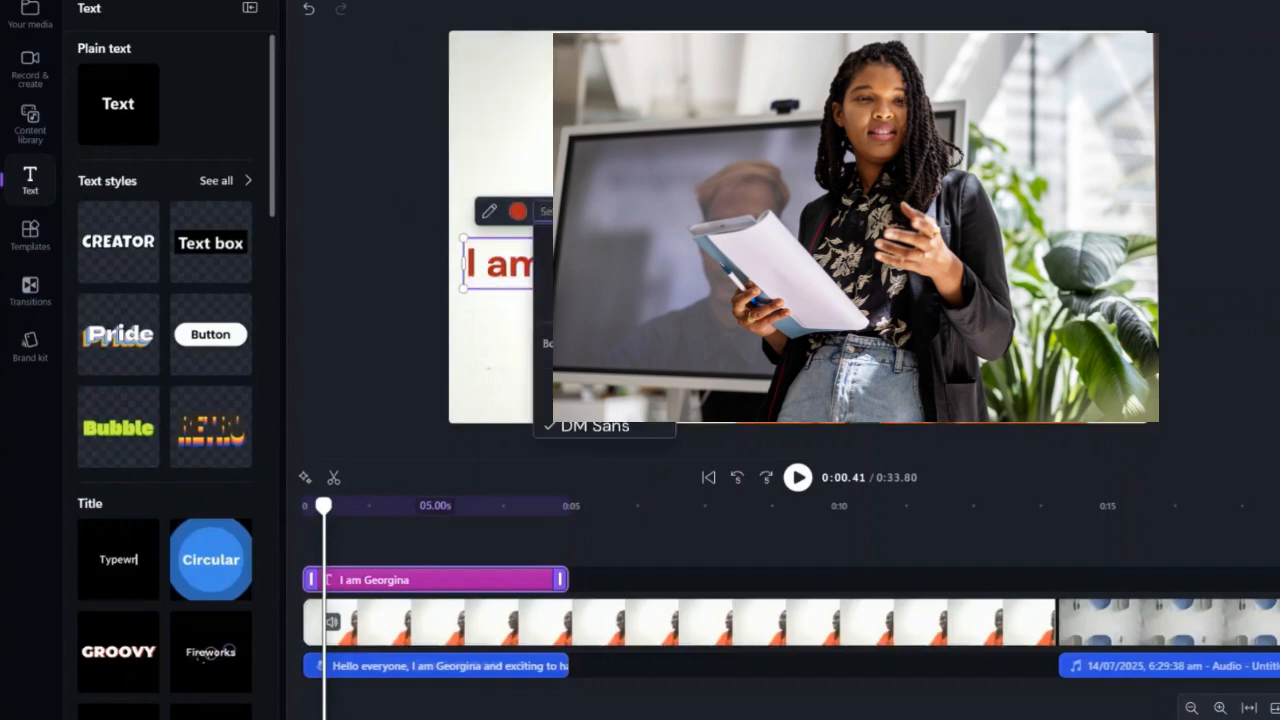
pyautogui.click(686, 211)
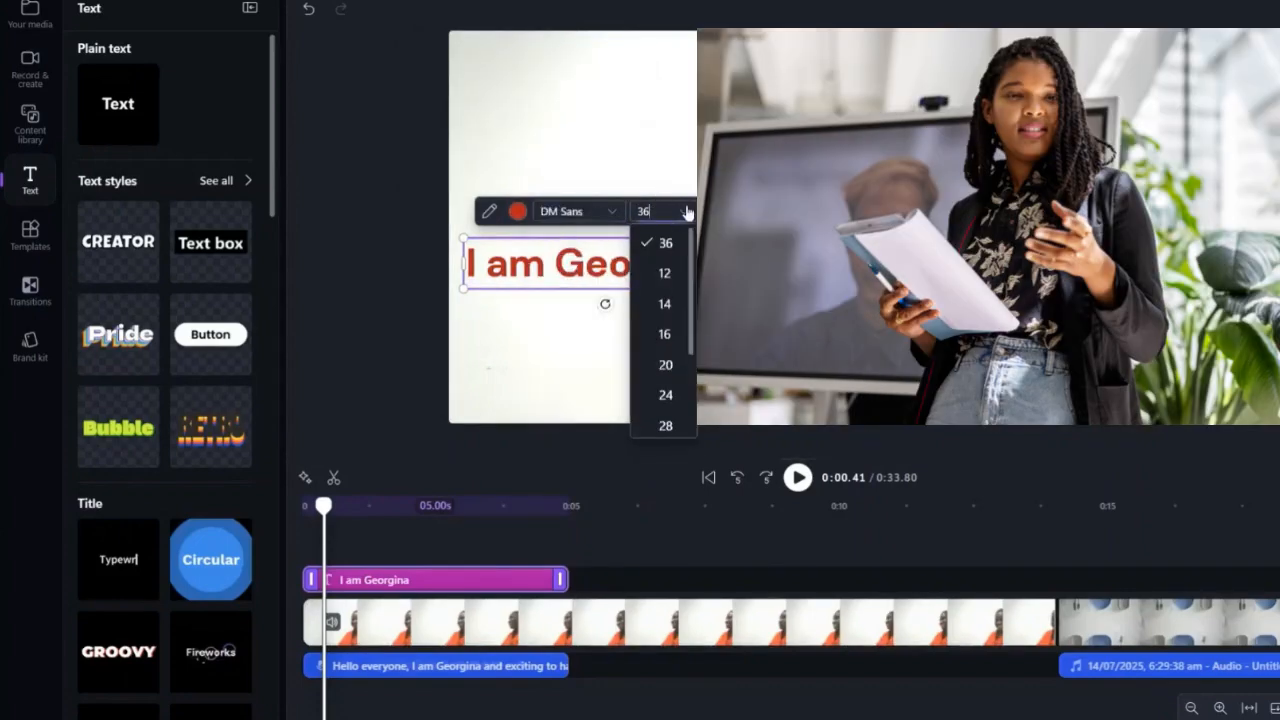
pyautogui.scroll(-3, 664, 330)
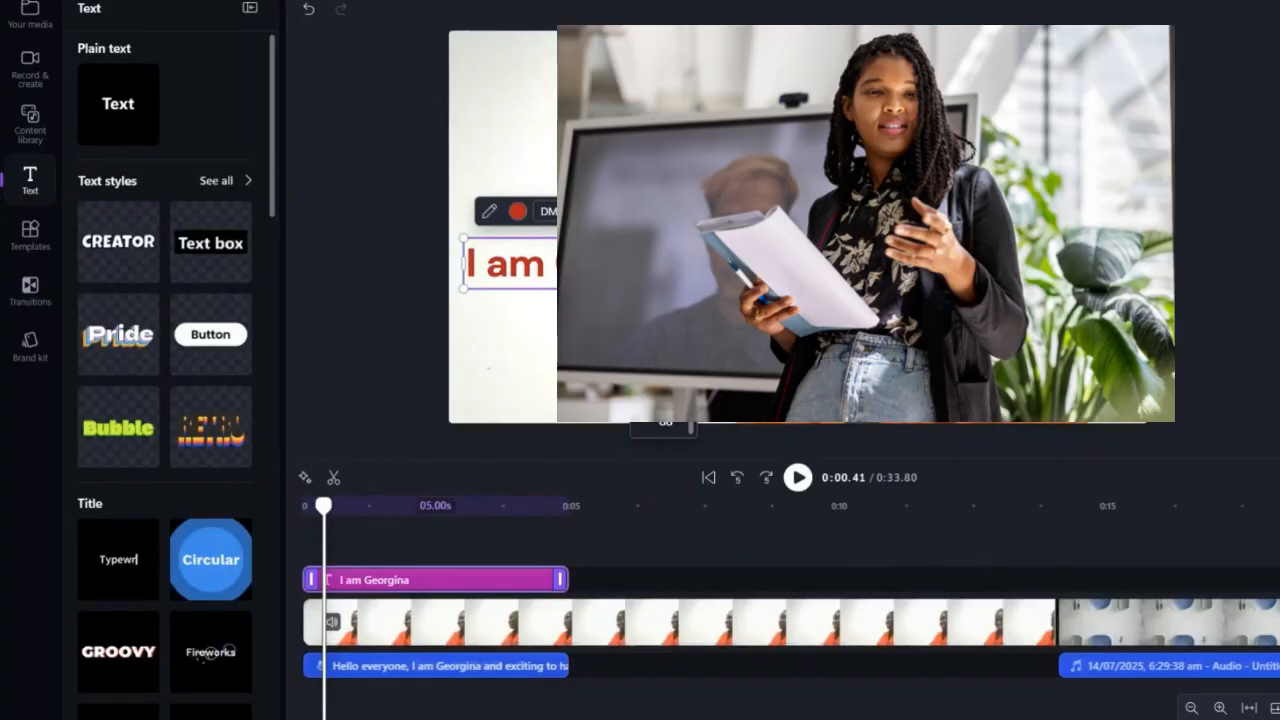
pyautogui.click(715, 211)
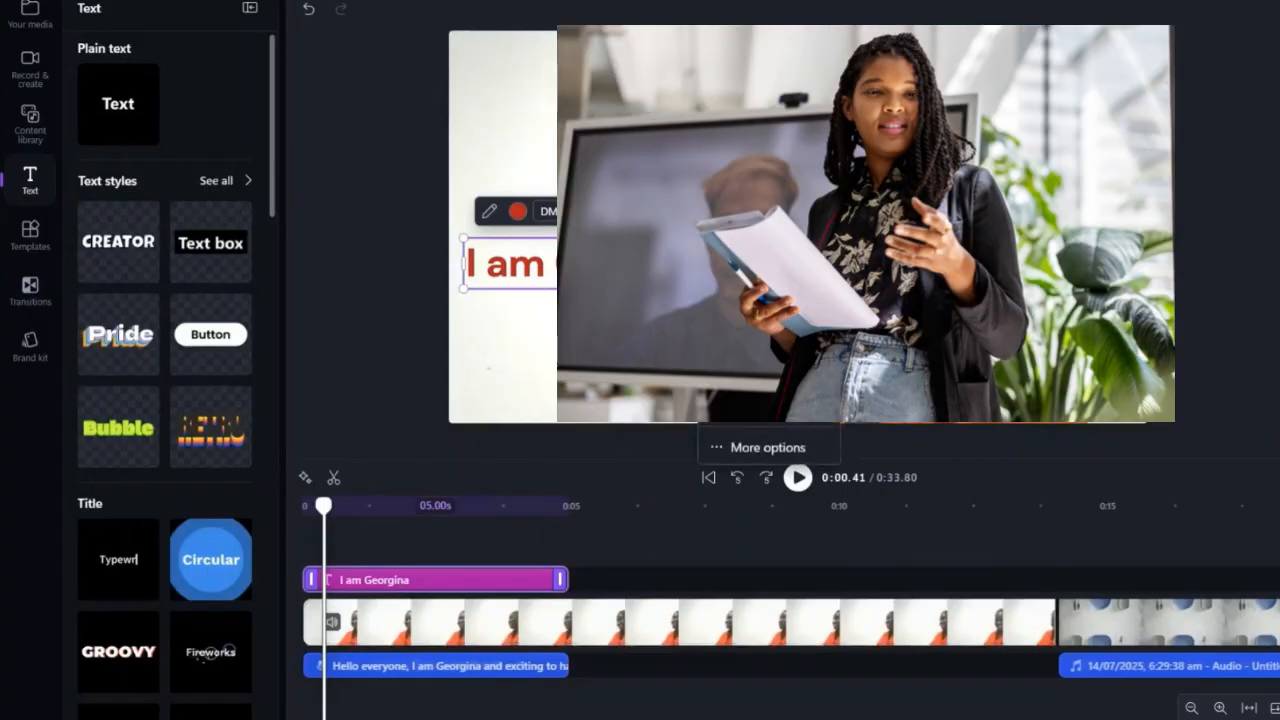
pyautogui.moveTo(775, 388)
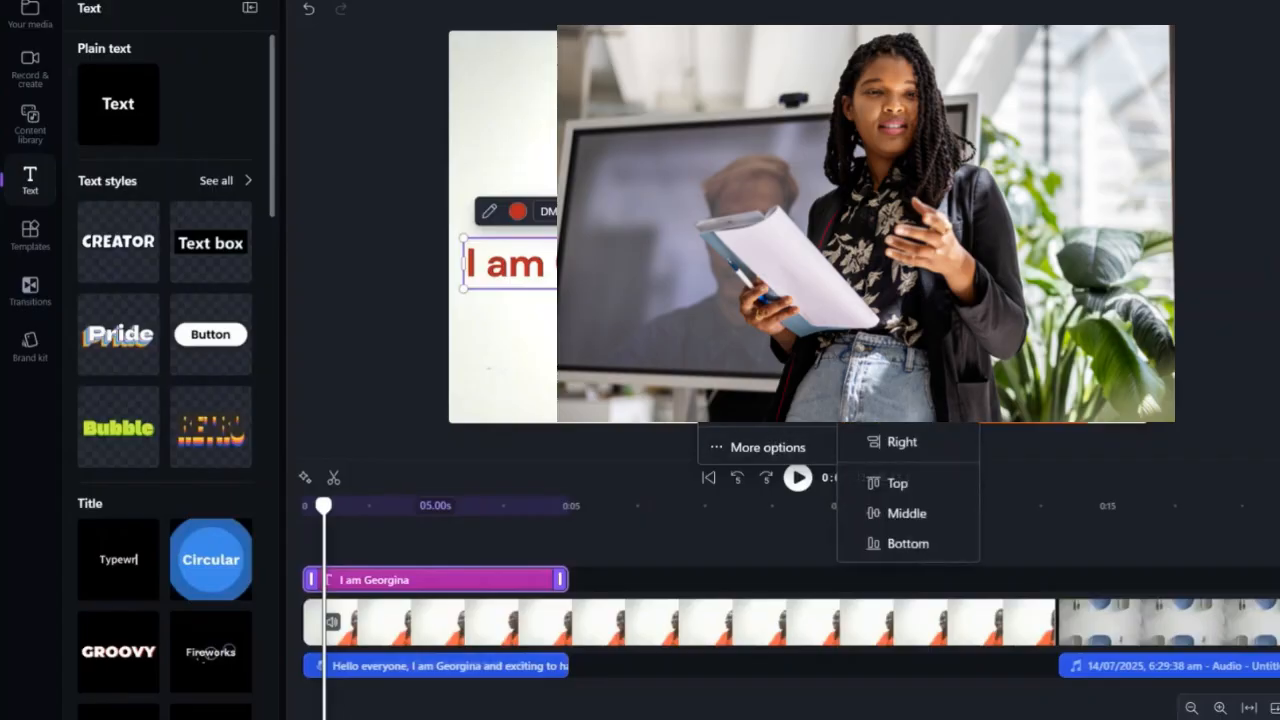
pyautogui.click(748, 447)
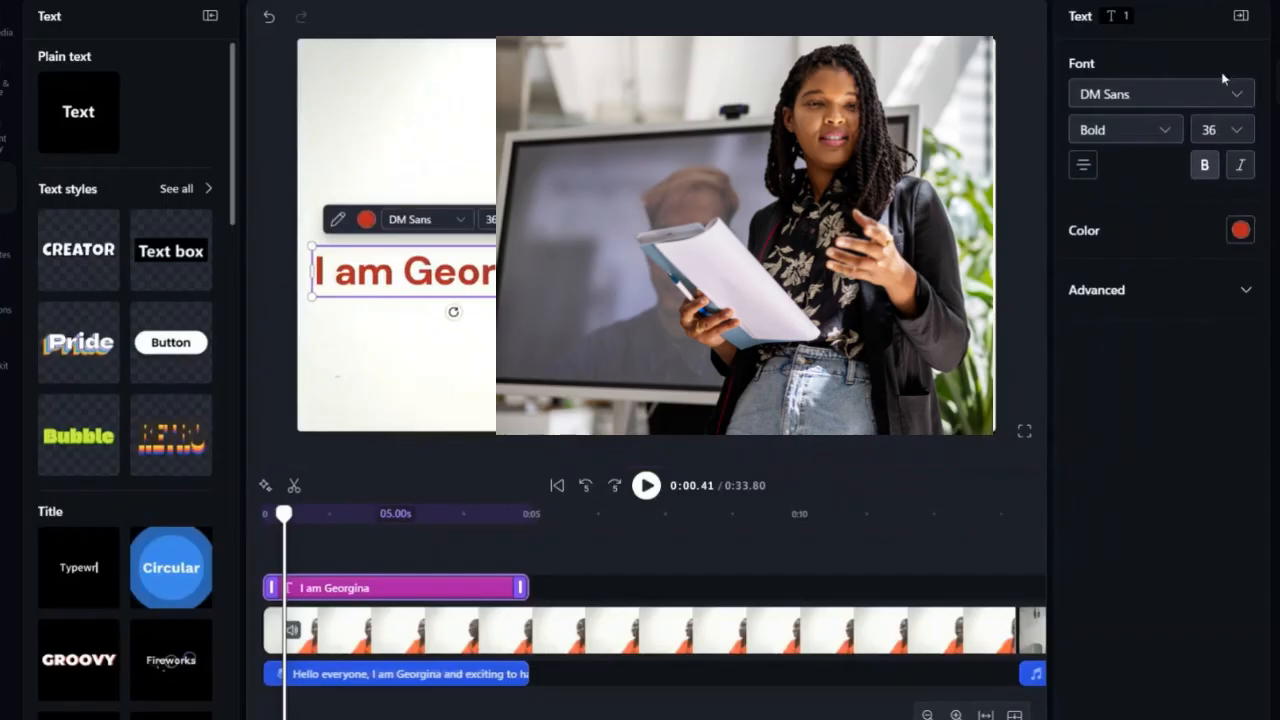
pyautogui.click(1244, 293)
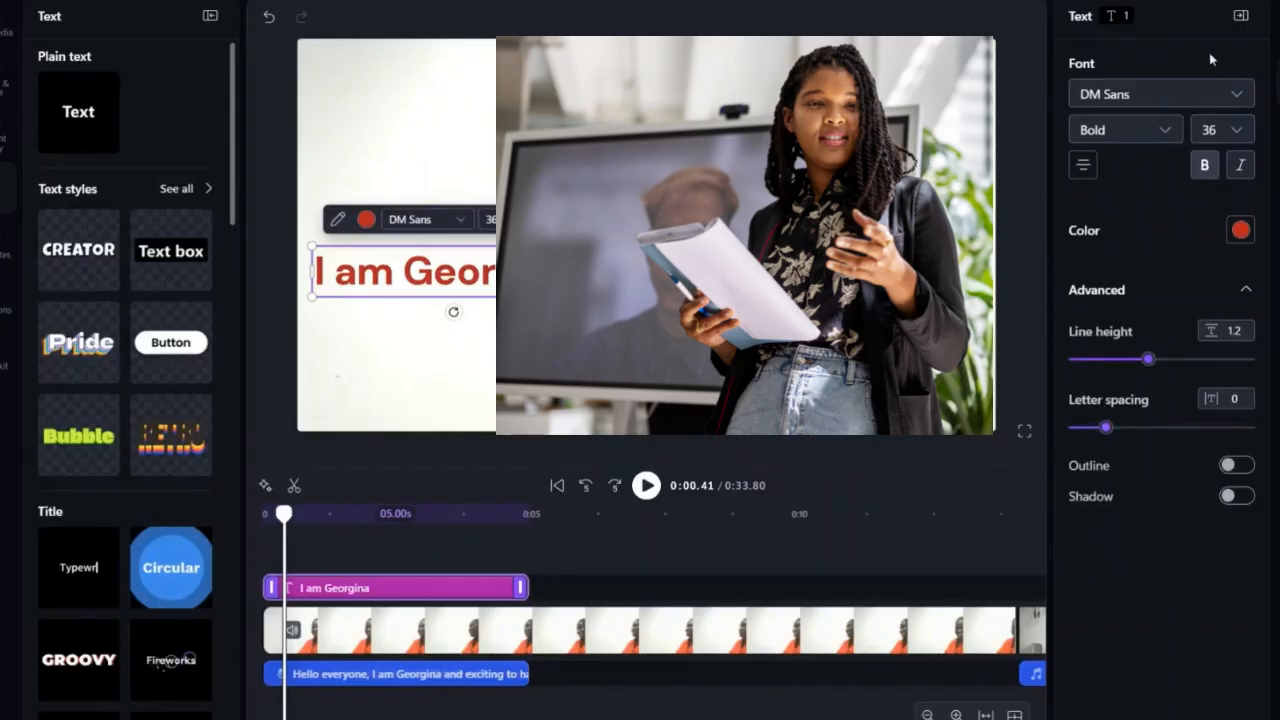
pyautogui.click(1240, 16)
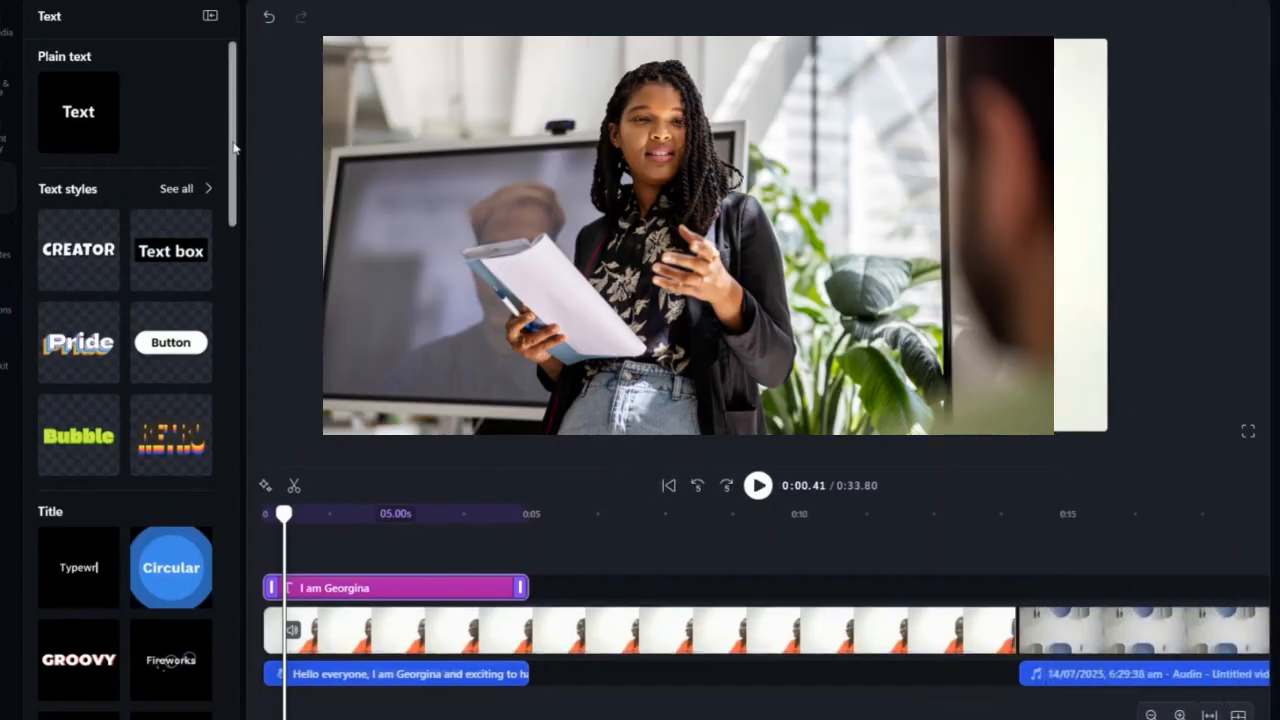
# Step: Shift the video clip and the background clip after it about 3 seconds later, and return the playhead to the timeline's start
pyautogui.moveTo(234, 148); pyautogui.dragTo(234, 180)
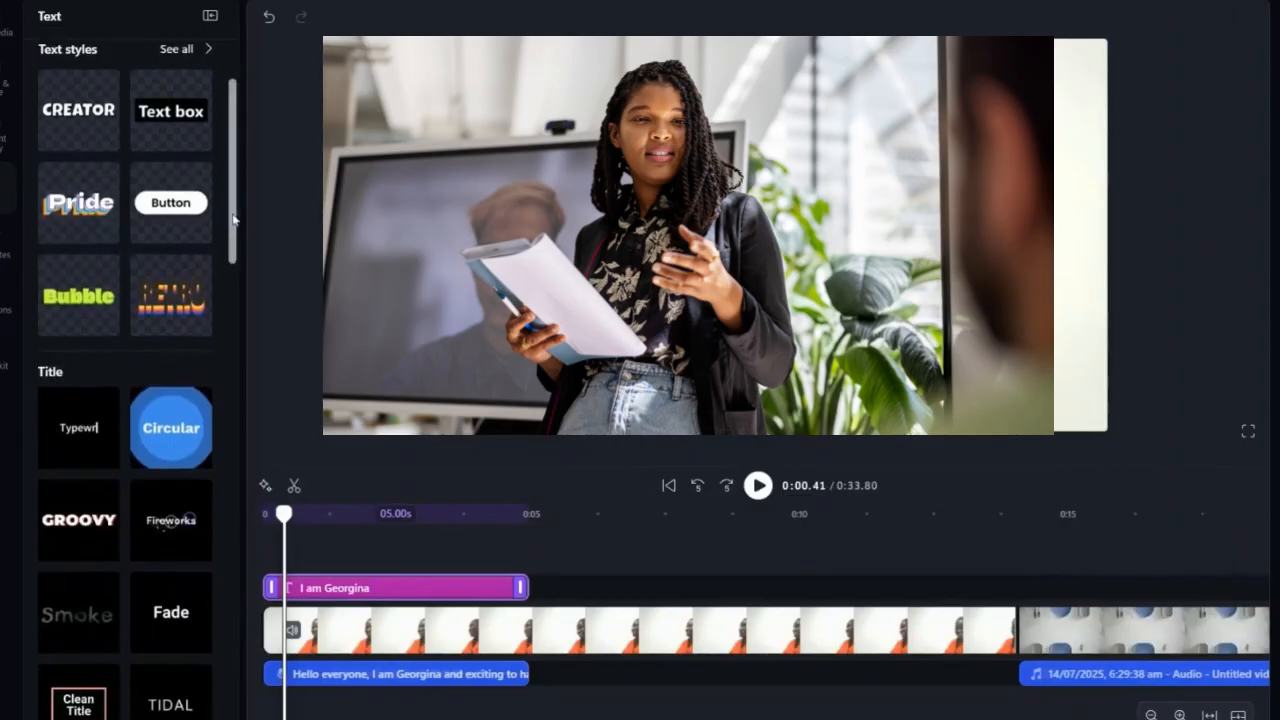
pyautogui.moveTo(234, 218); pyautogui.dragTo(234, 263)
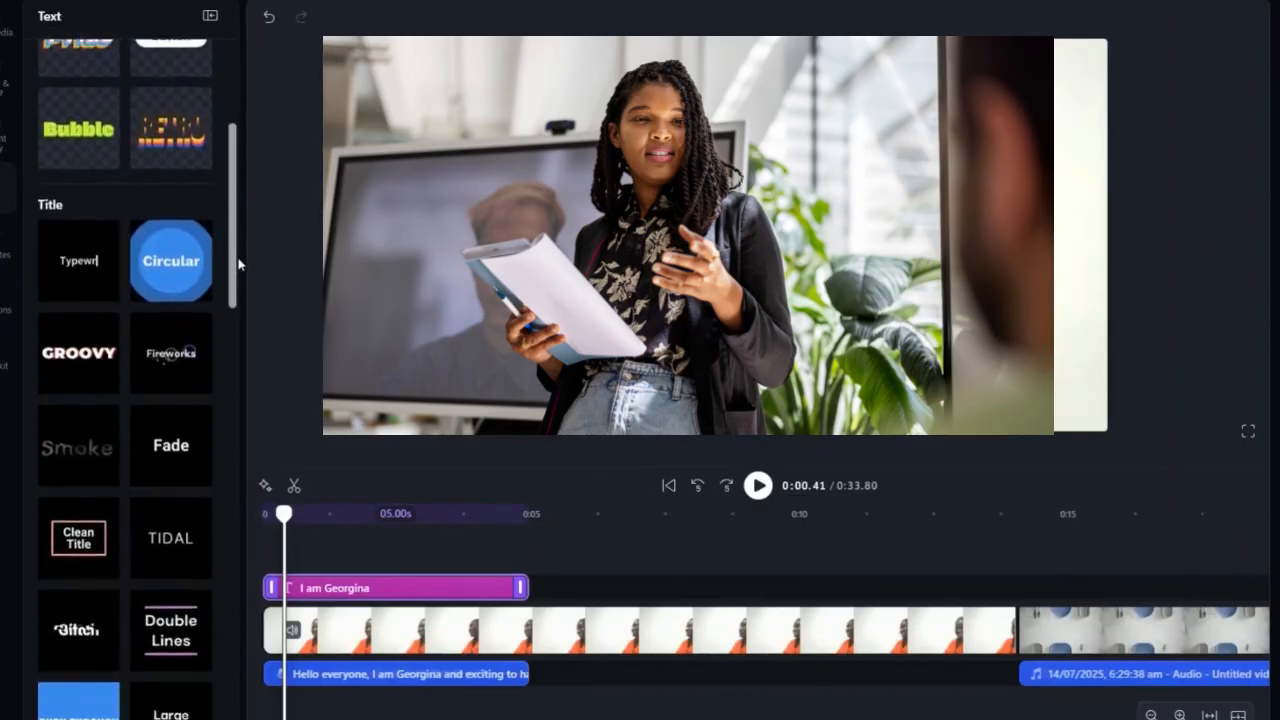
pyautogui.click(448, 623)
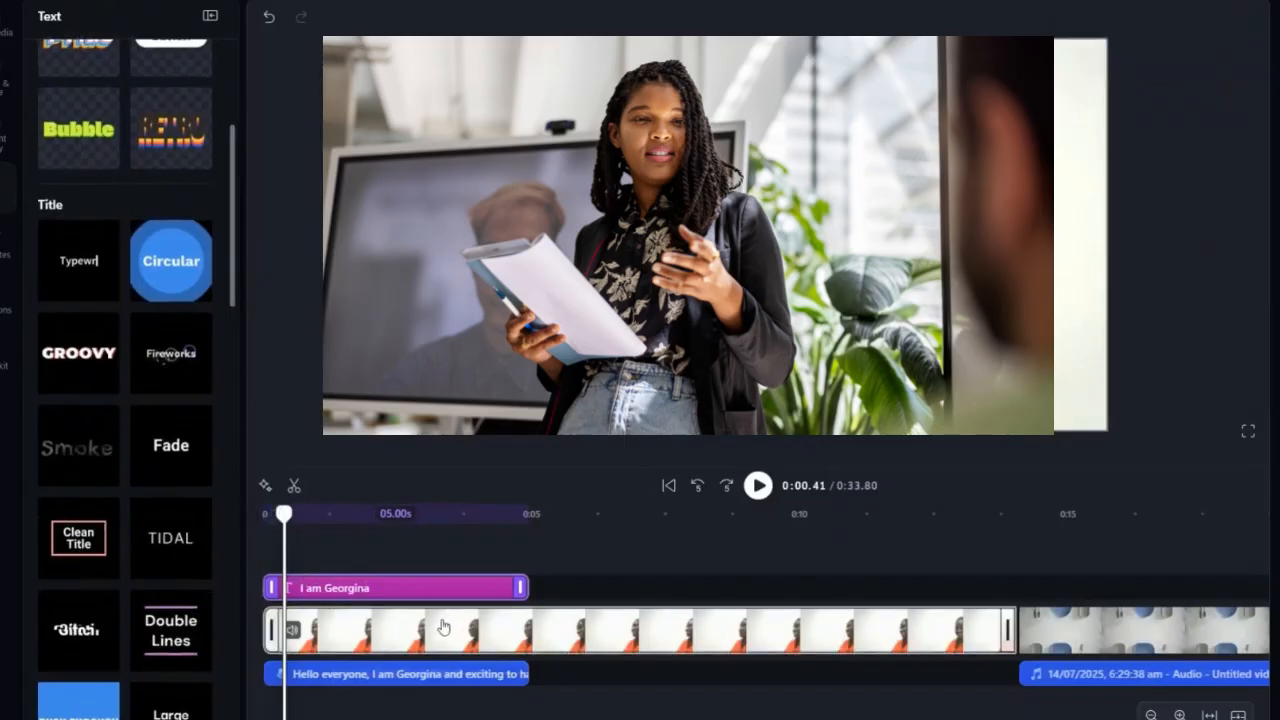
pyautogui.click(443, 627)
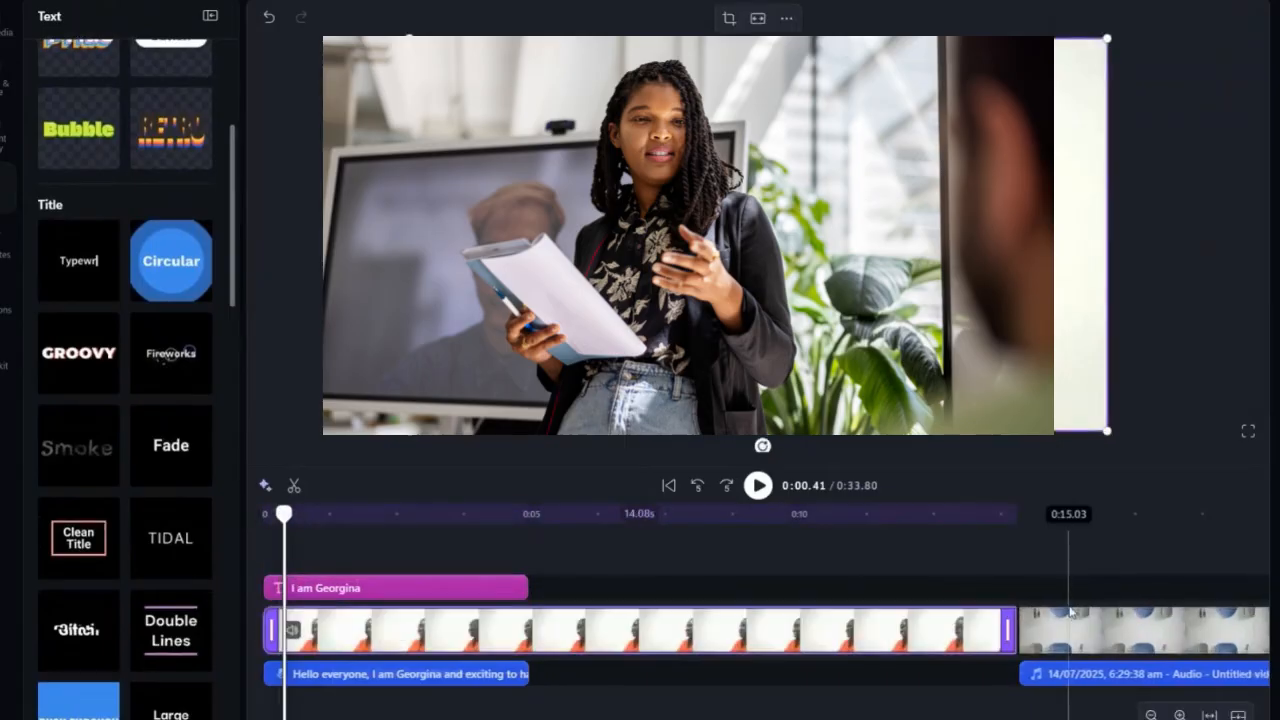
pyautogui.moveTo(1070, 612); pyautogui.dragTo(1208, 640)
pyautogui.moveTo(708, 641); pyautogui.dragTo(830, 638)
pyautogui.click(263, 522)
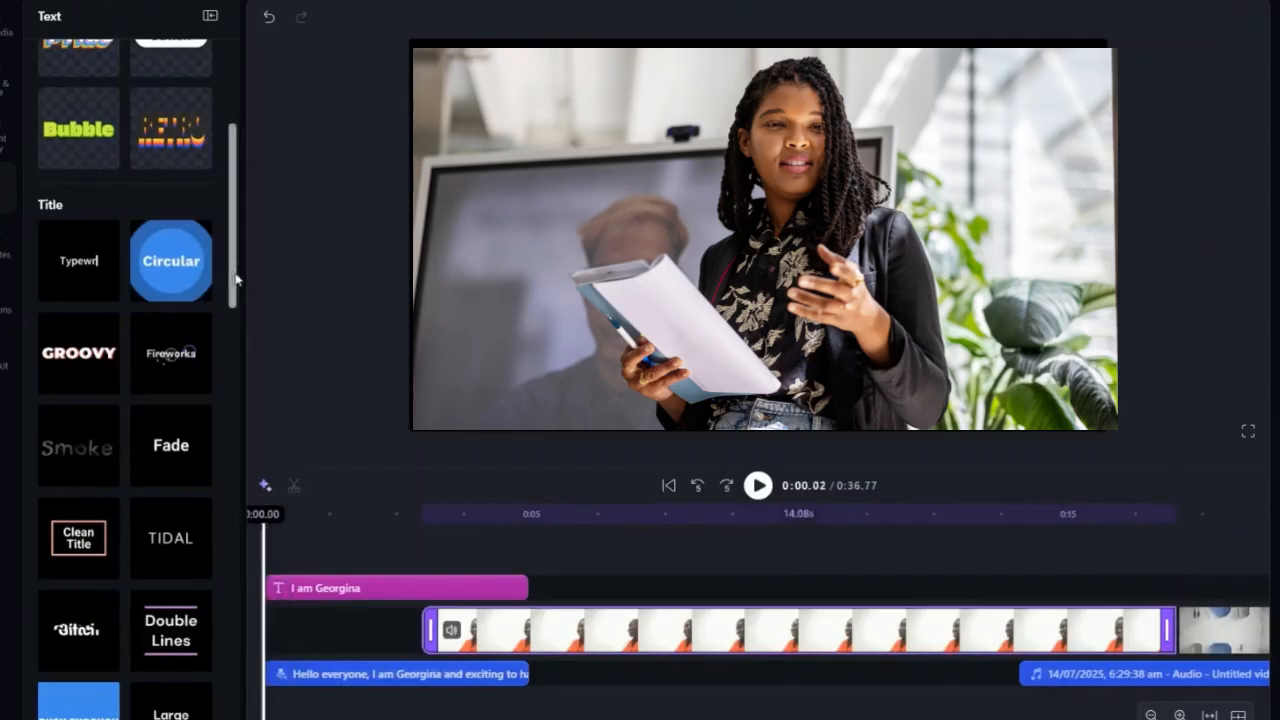
# Step: Move the red introduction title along the timeline so that it starts together with the video clip
pyautogui.scroll(-1, 236, 279)
pyautogui.scroll(2, 236, 276)
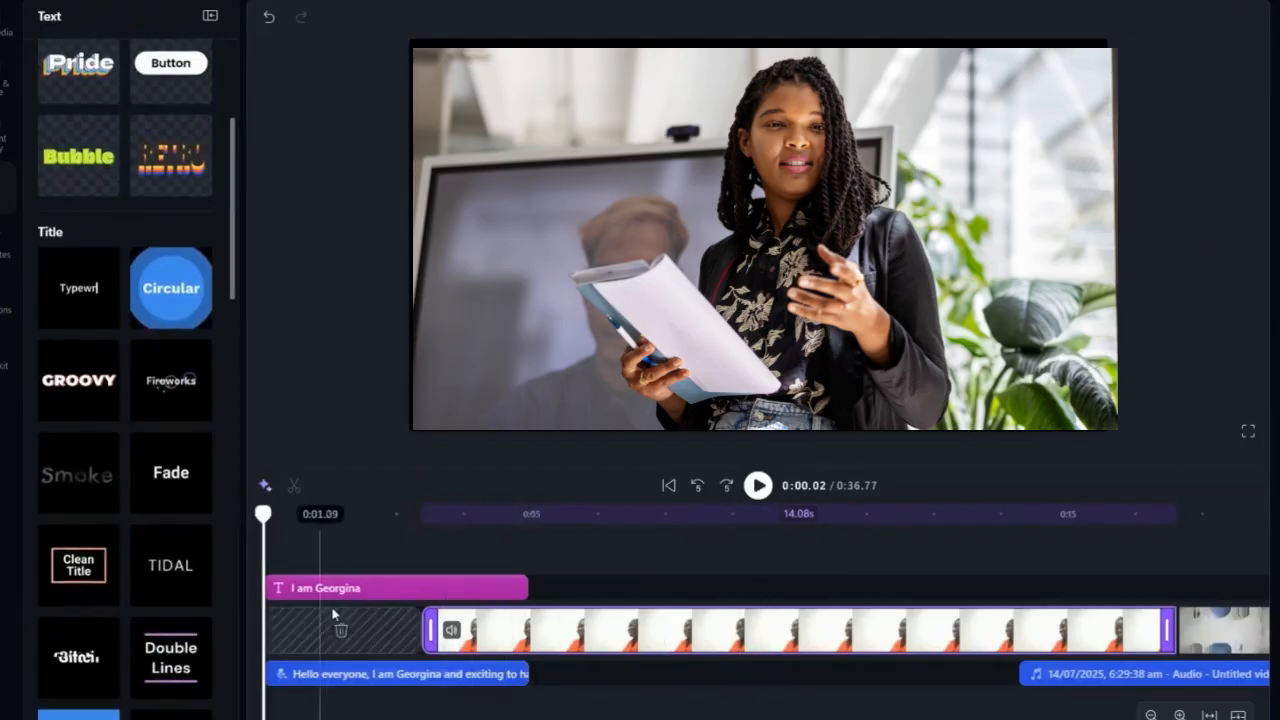
pyautogui.click(342, 590)
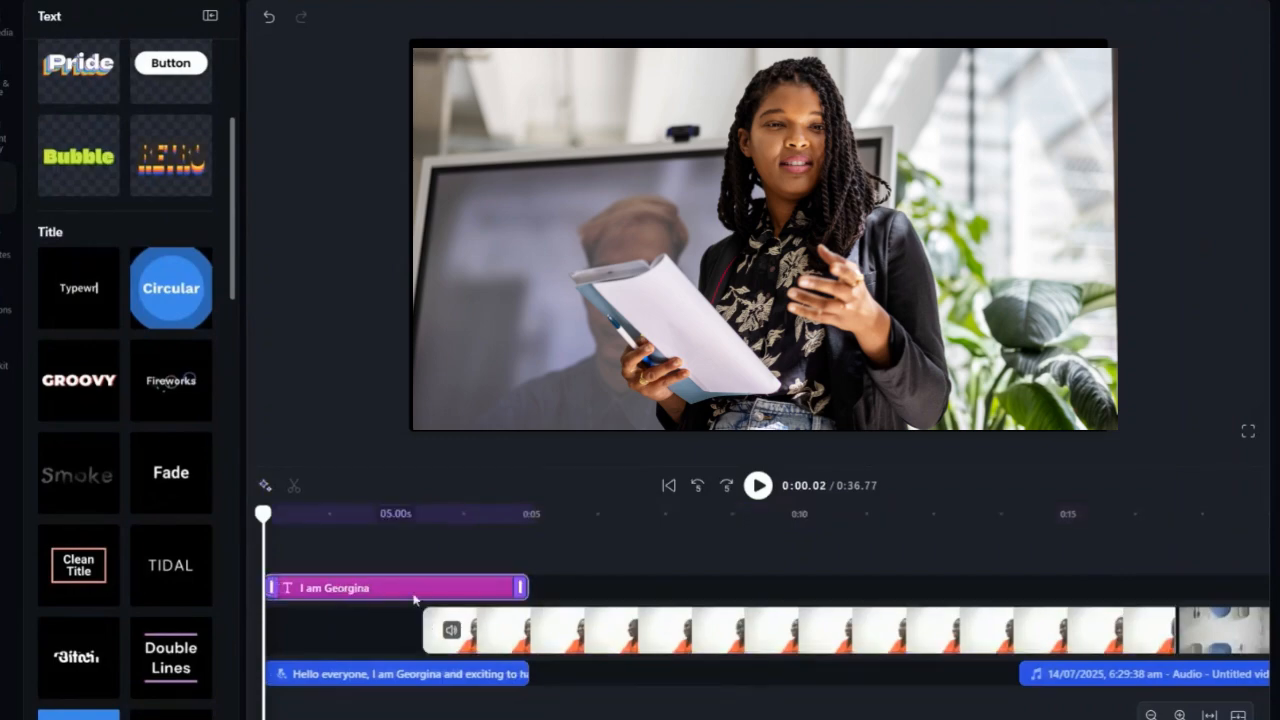
pyautogui.moveTo(414, 598); pyautogui.dragTo(492, 590)
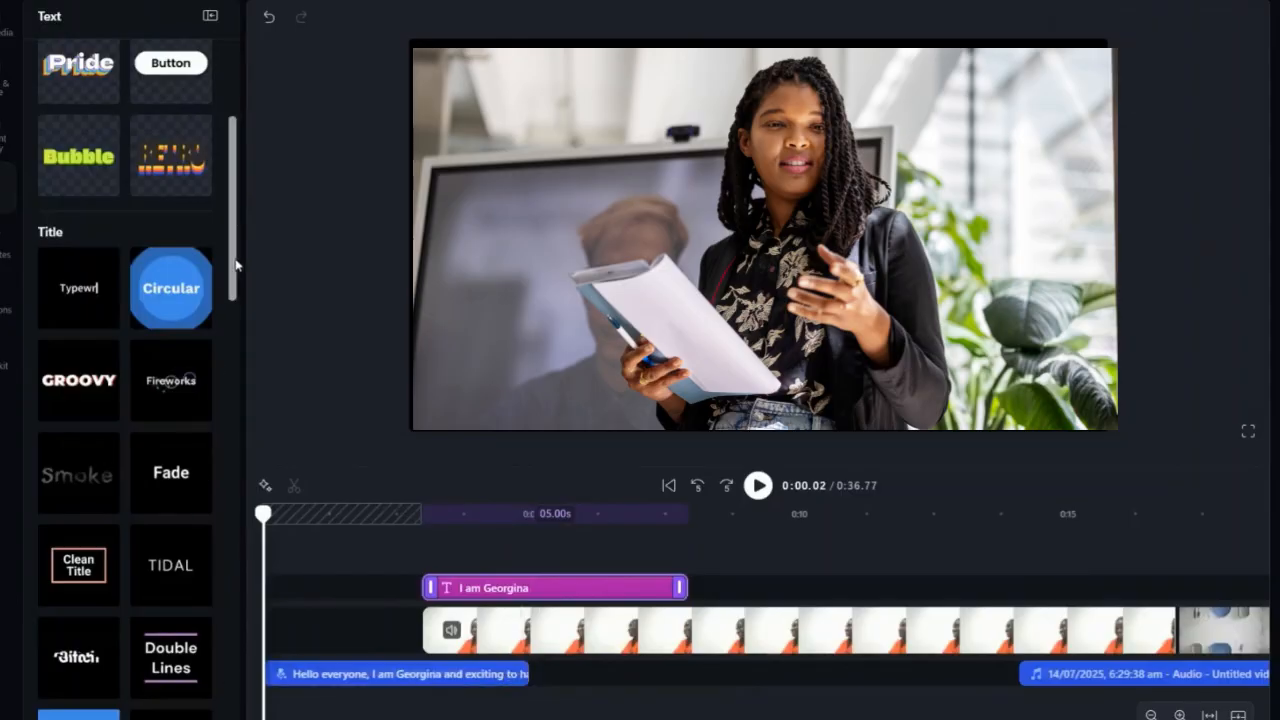
# Step: Add the Fireworks title to the start of the timeline, above the introduction title
pyautogui.moveTo(237, 265); pyautogui.dragTo(236, 296)
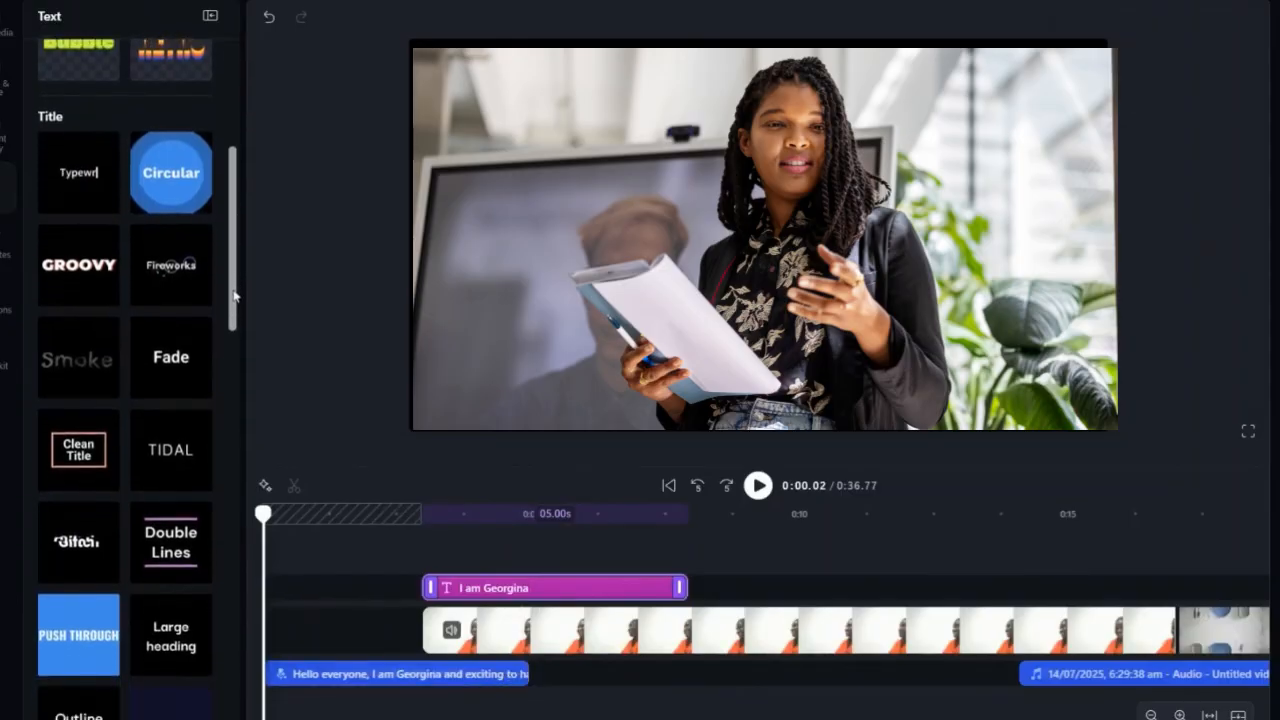
pyautogui.moveTo(181, 297)
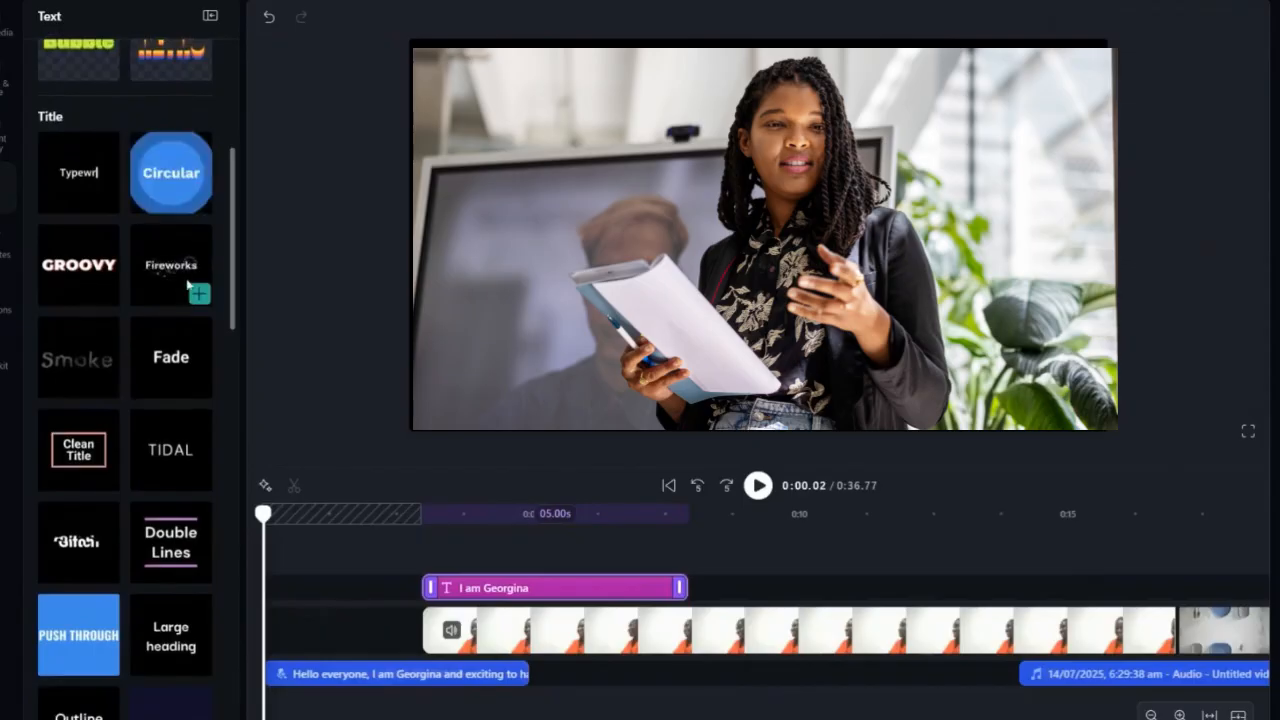
pyautogui.click(201, 298)
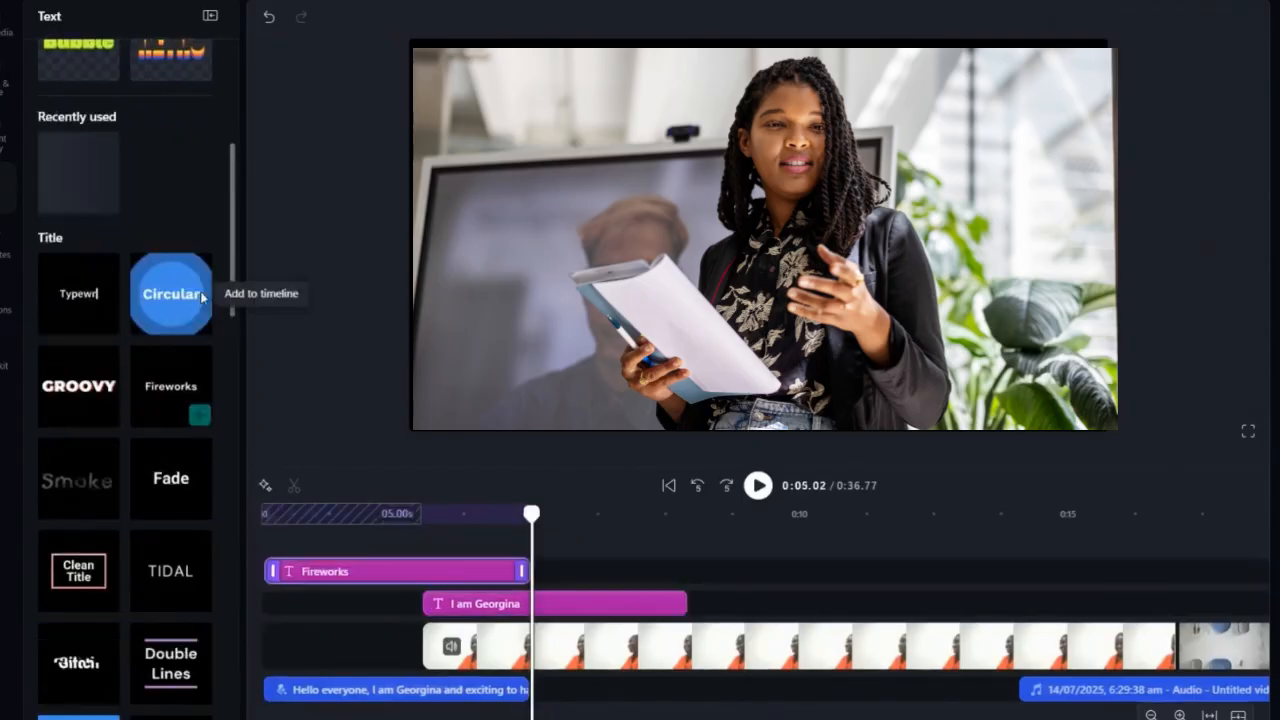
# Step: Trim the end of the Fireworks title to about 2.94 s, where the introduction title starts, and return the playhead to 0:00
pyautogui.click(280, 541)
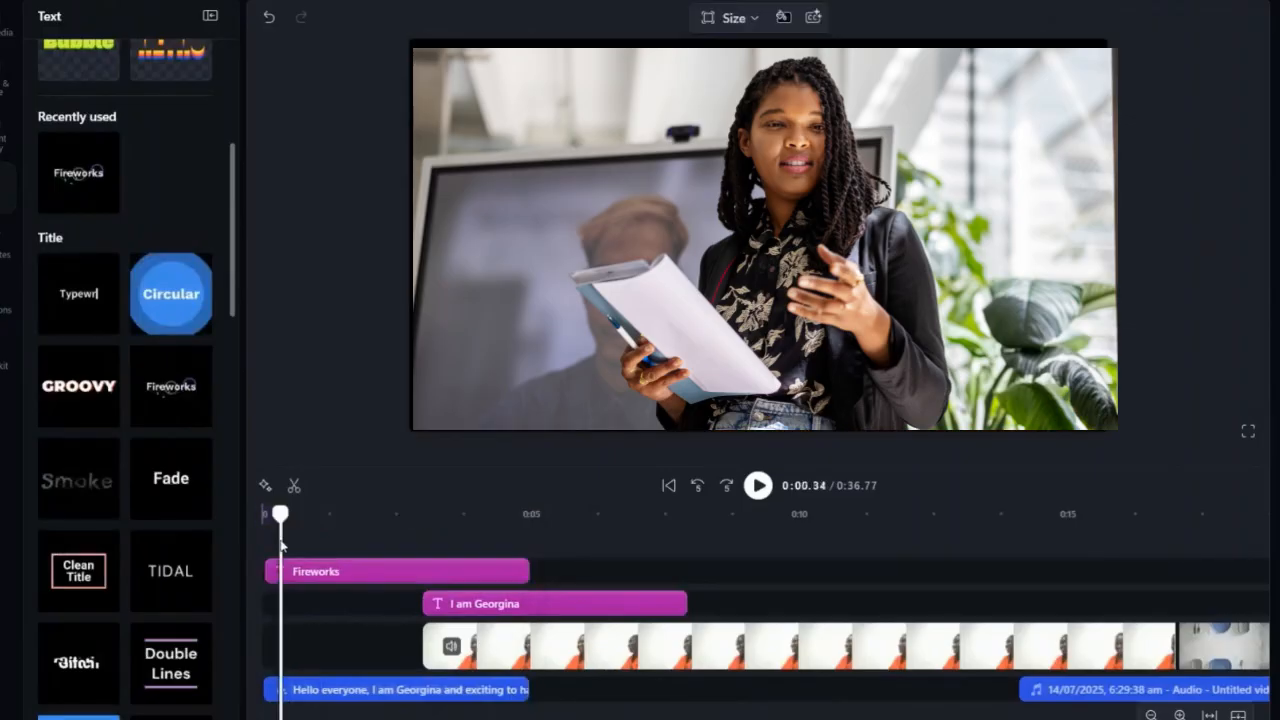
pyautogui.click(520, 571)
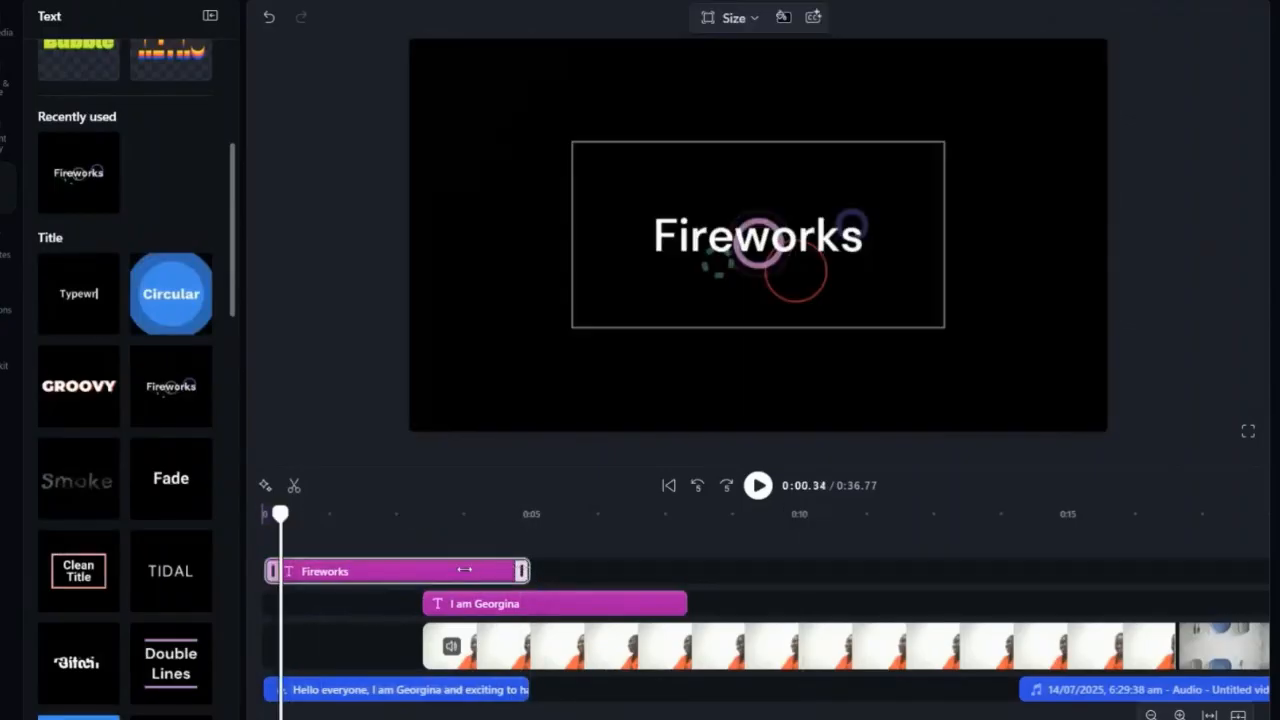
pyautogui.moveTo(464, 569); pyautogui.dragTo(418, 571)
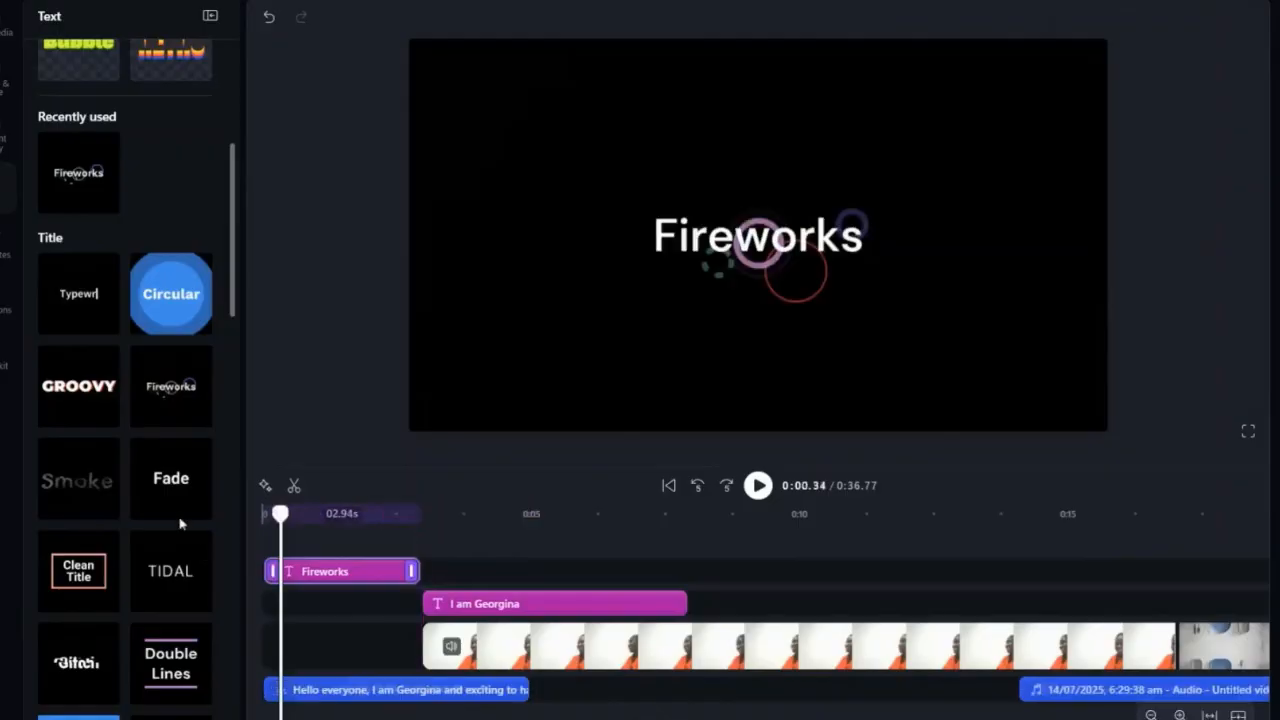
pyautogui.click(258, 539)
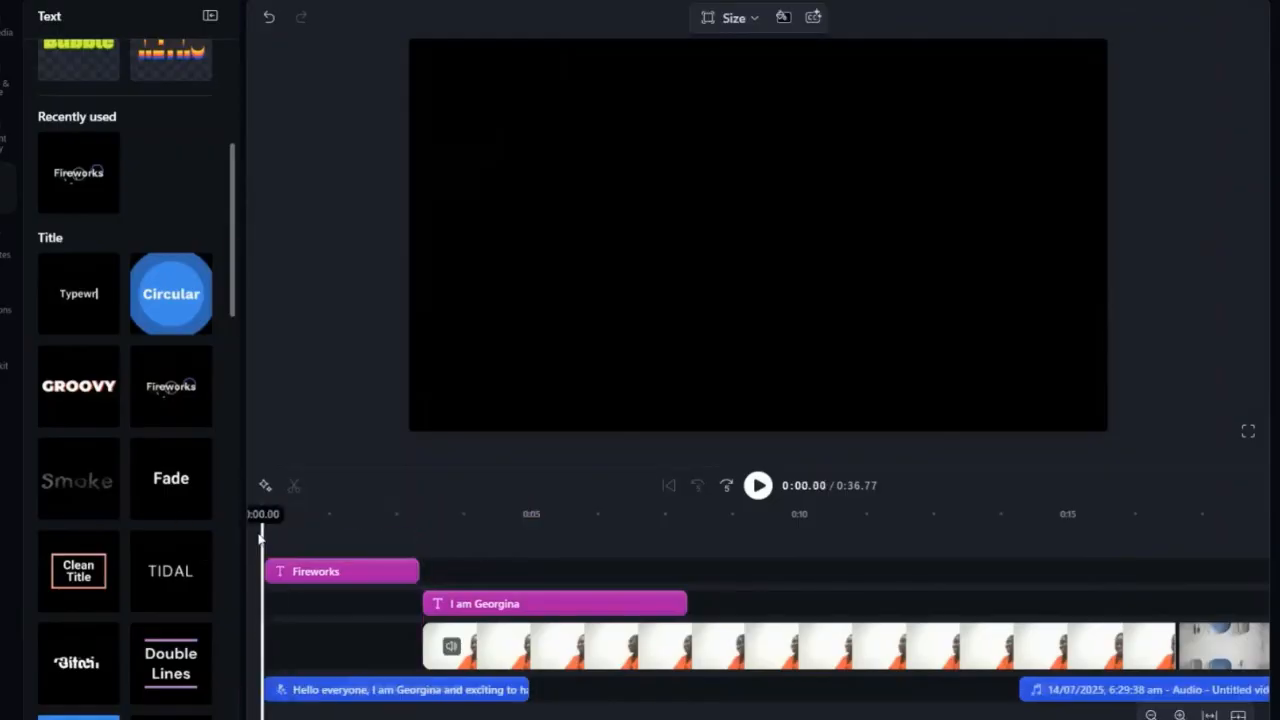
# Step: Clear the frame filters in the content library and open the Clipchamp selects collection of backgrounds
pyautogui.moveTo(234, 206); pyautogui.dragTo(234, 72)
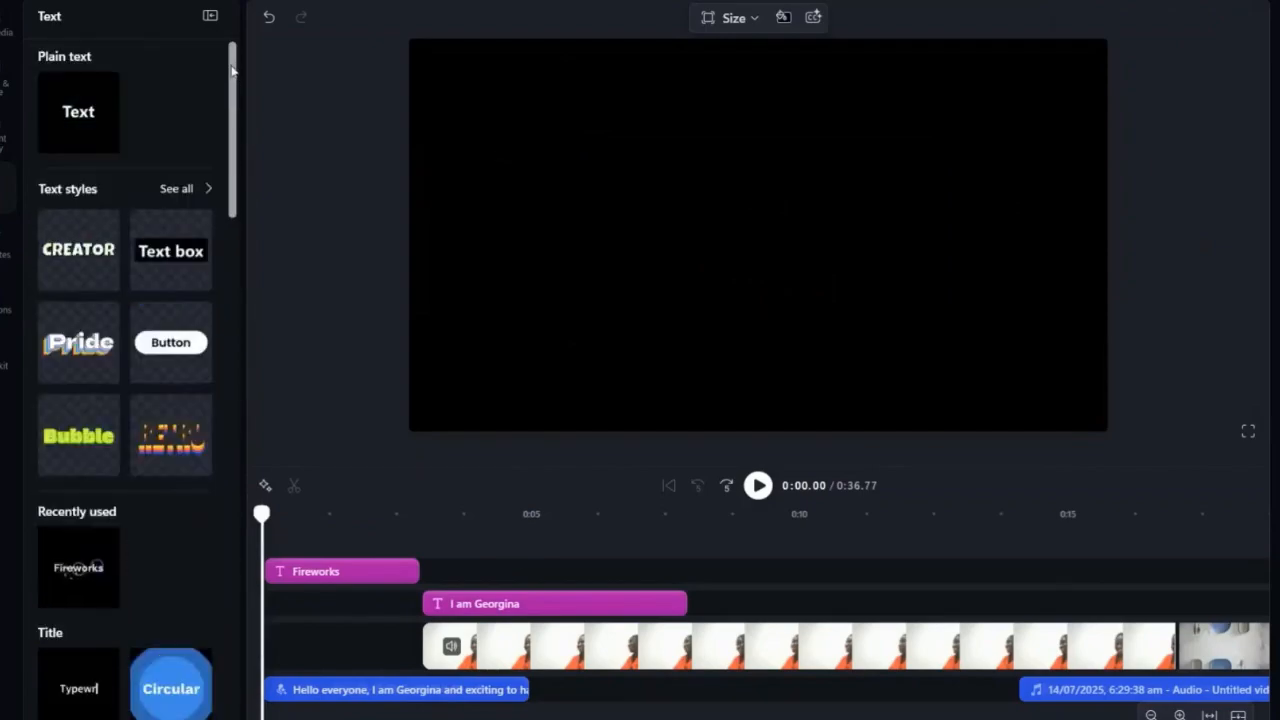
pyautogui.click(5, 130)
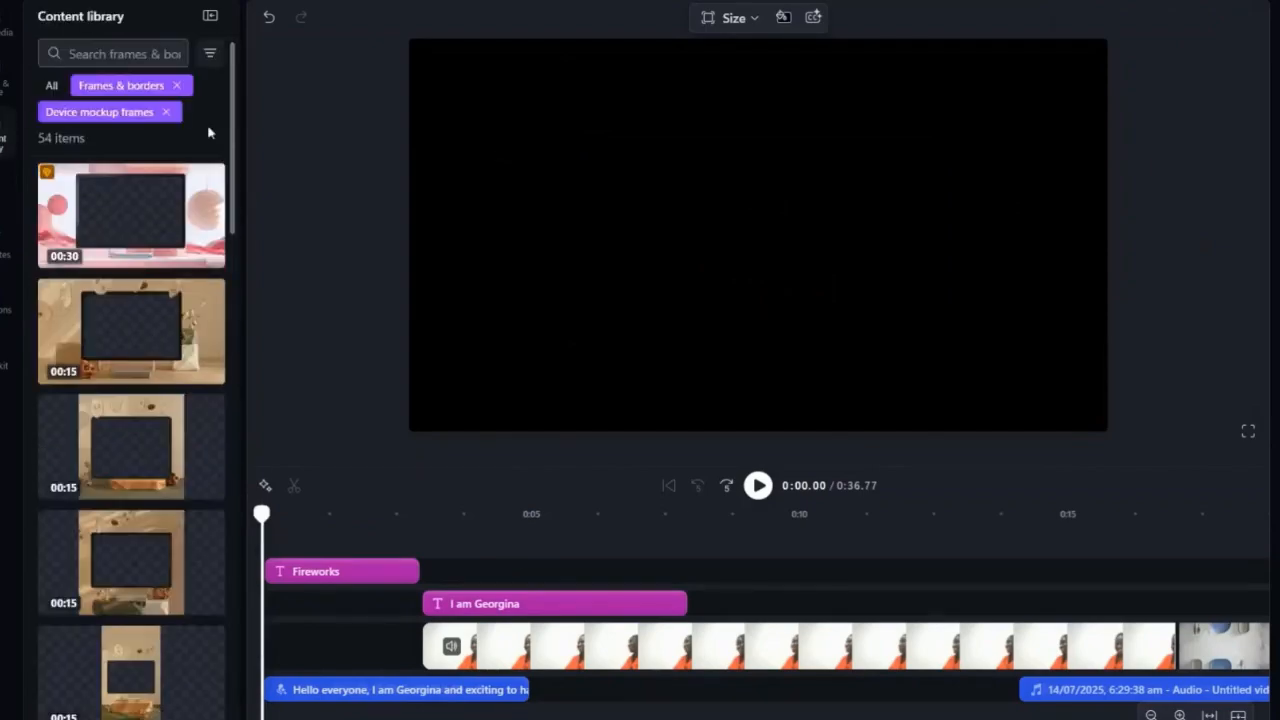
pyautogui.click(177, 86)
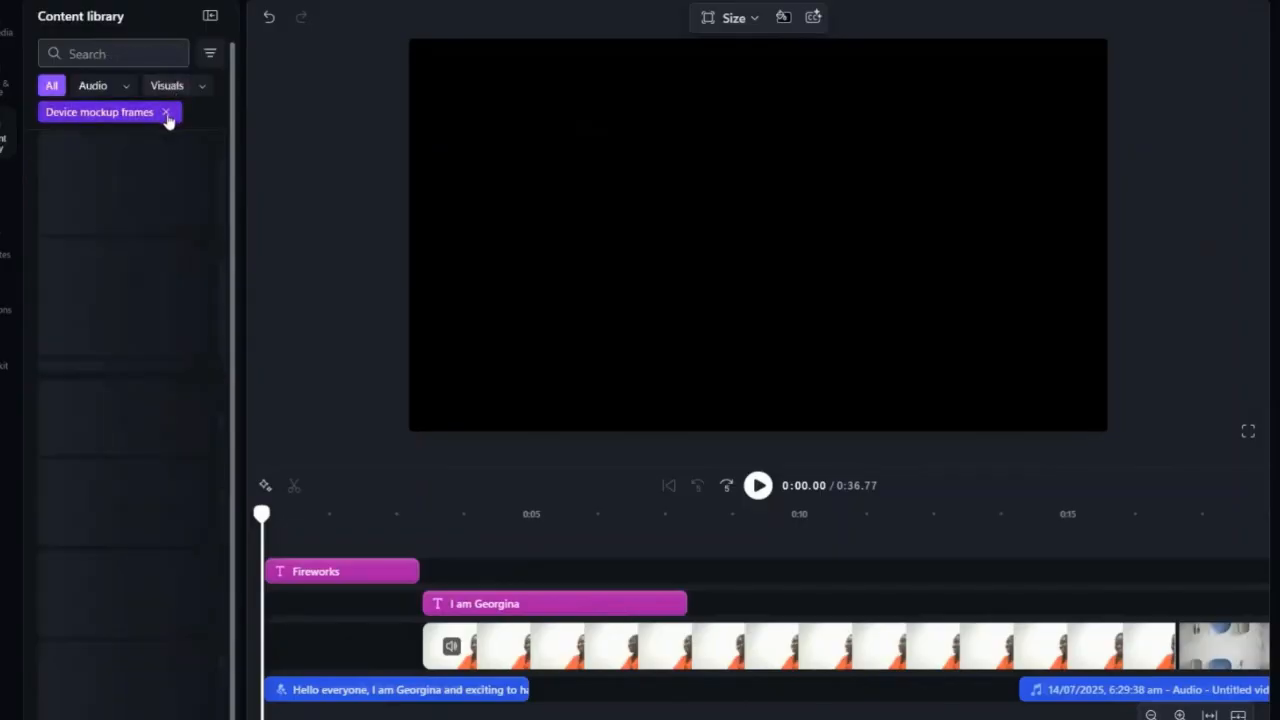
pyautogui.click(166, 111)
pyautogui.click(201, 87)
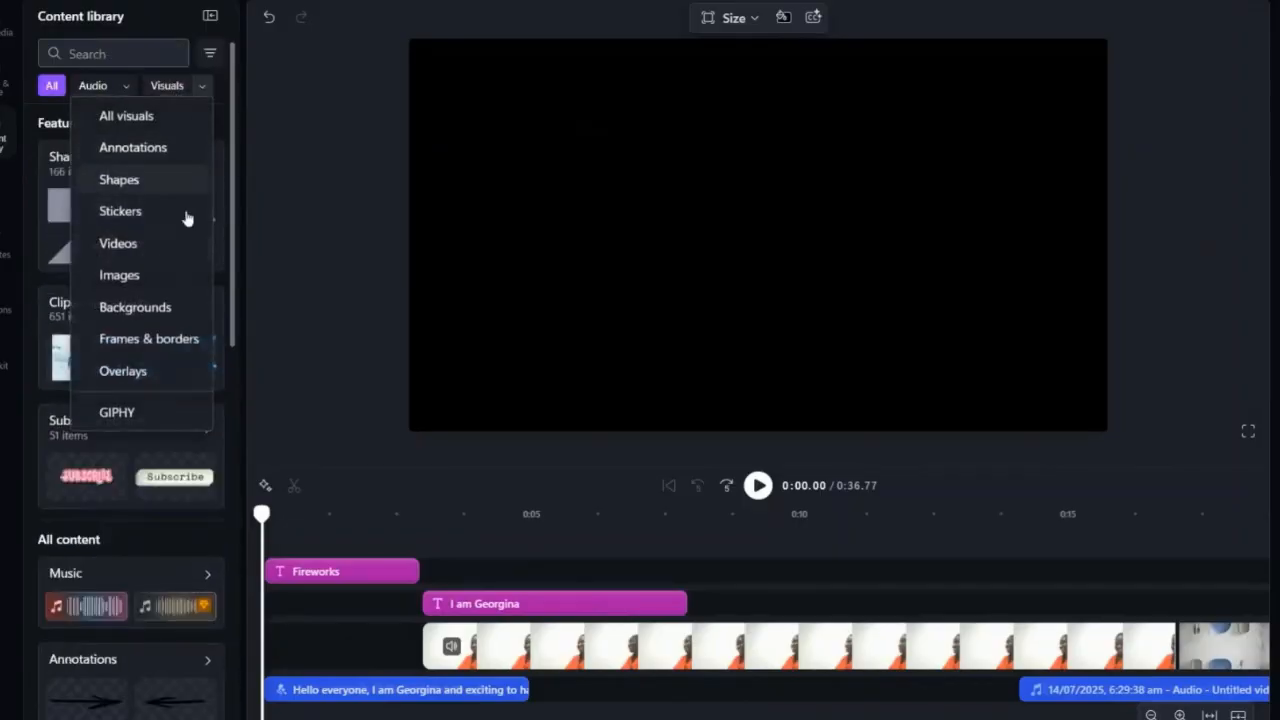
pyautogui.click(170, 318)
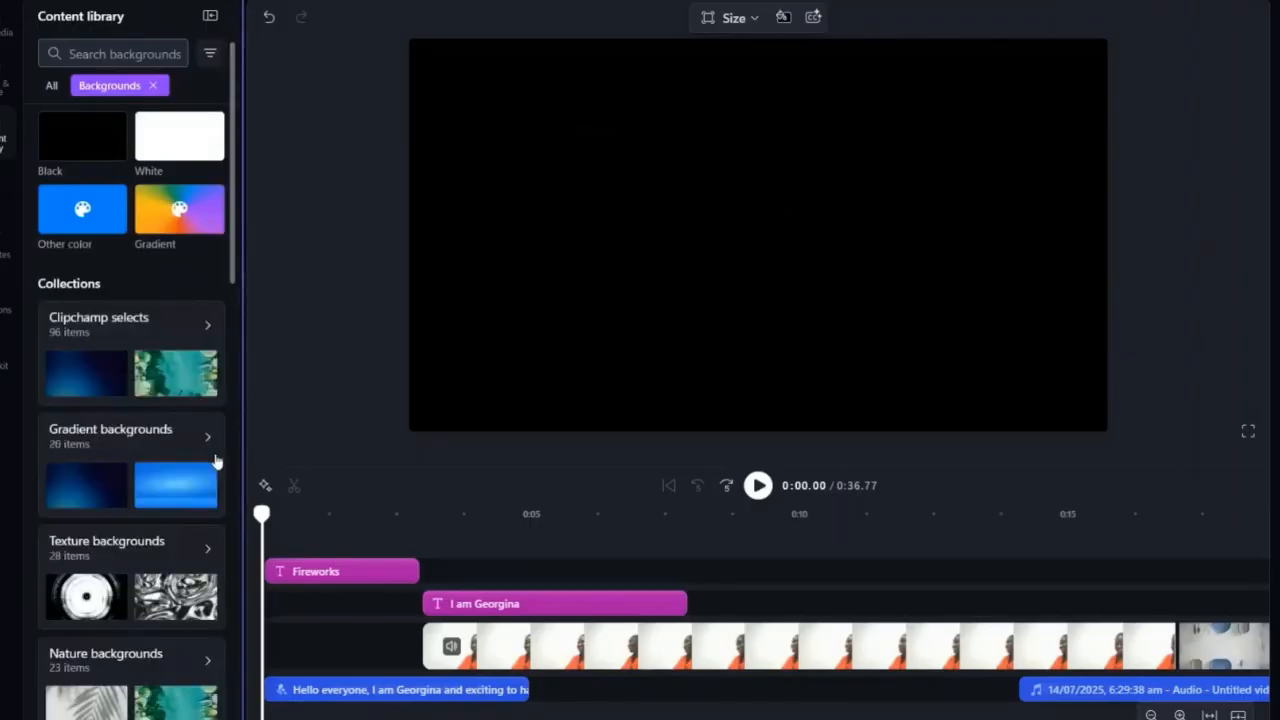
pyautogui.click(127, 325)
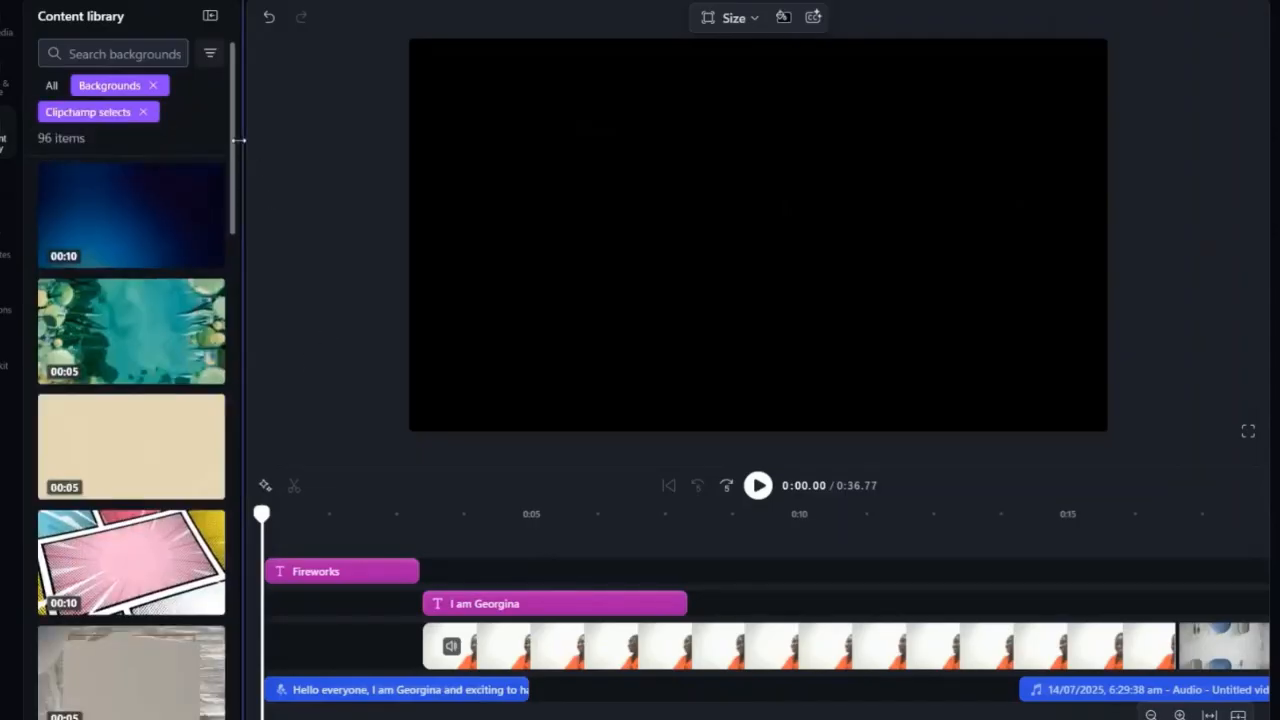
# Step: Preview the Minimalist dining setting 1 background, add it to the timeline, and enlarge the timeline area to check the clip's full length
pyautogui.moveTo(231, 158); pyautogui.dragTo(251, 327)
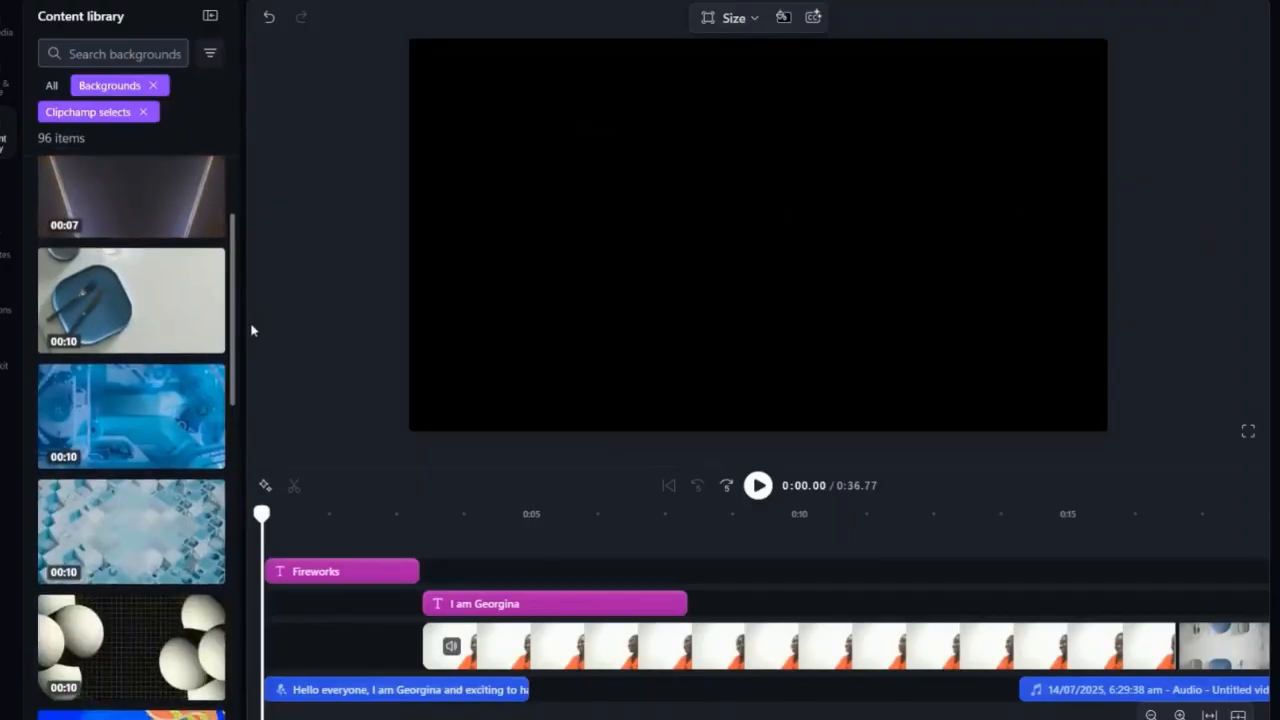
pyautogui.click(162, 326)
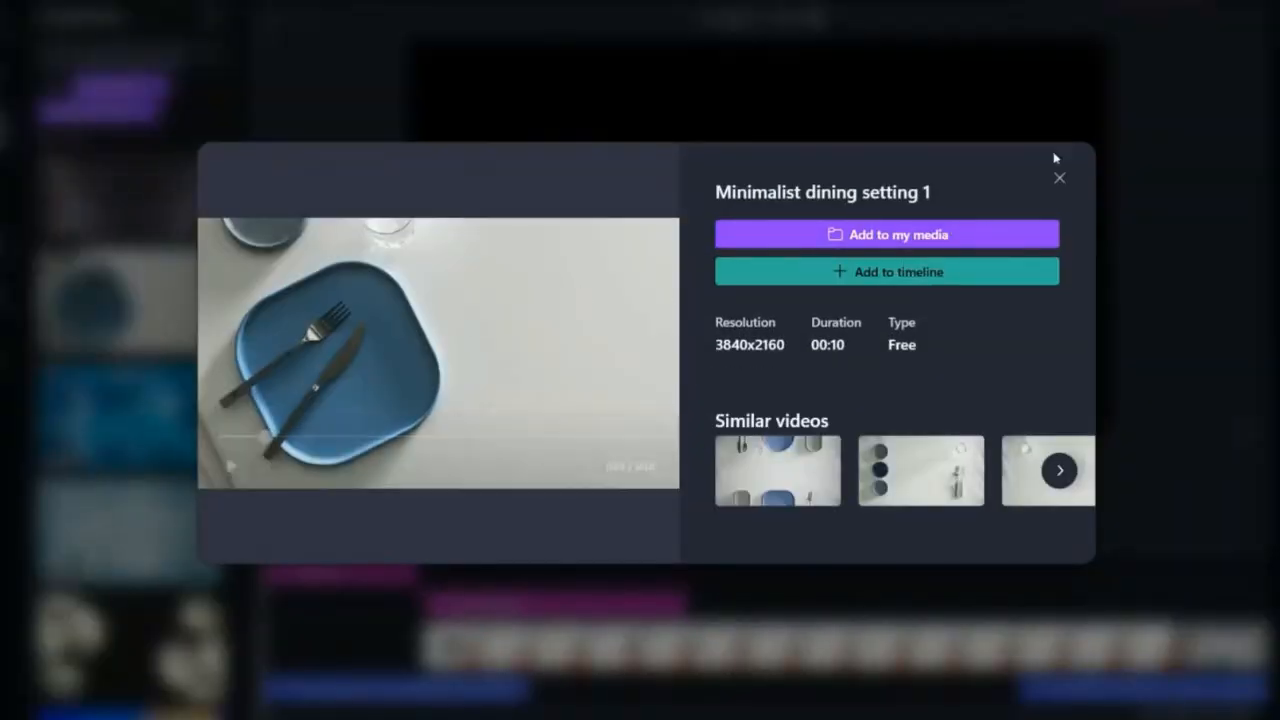
pyautogui.click(1060, 179)
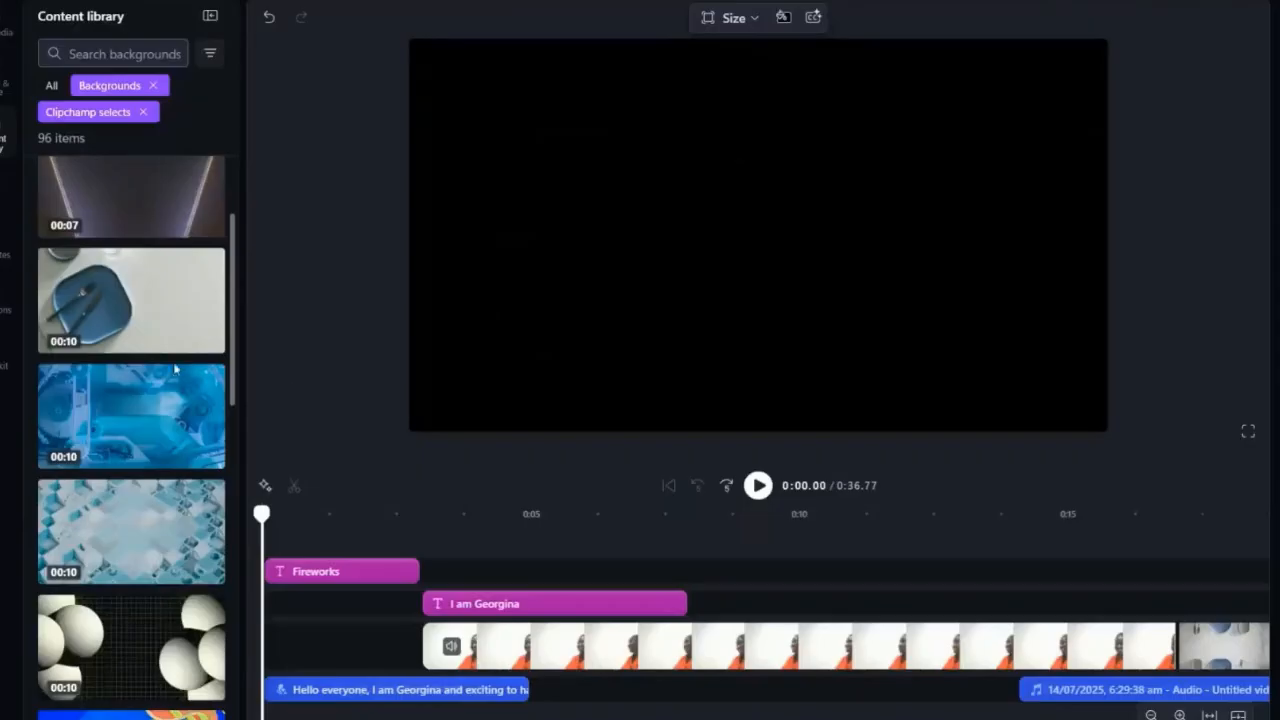
pyautogui.click(213, 343)
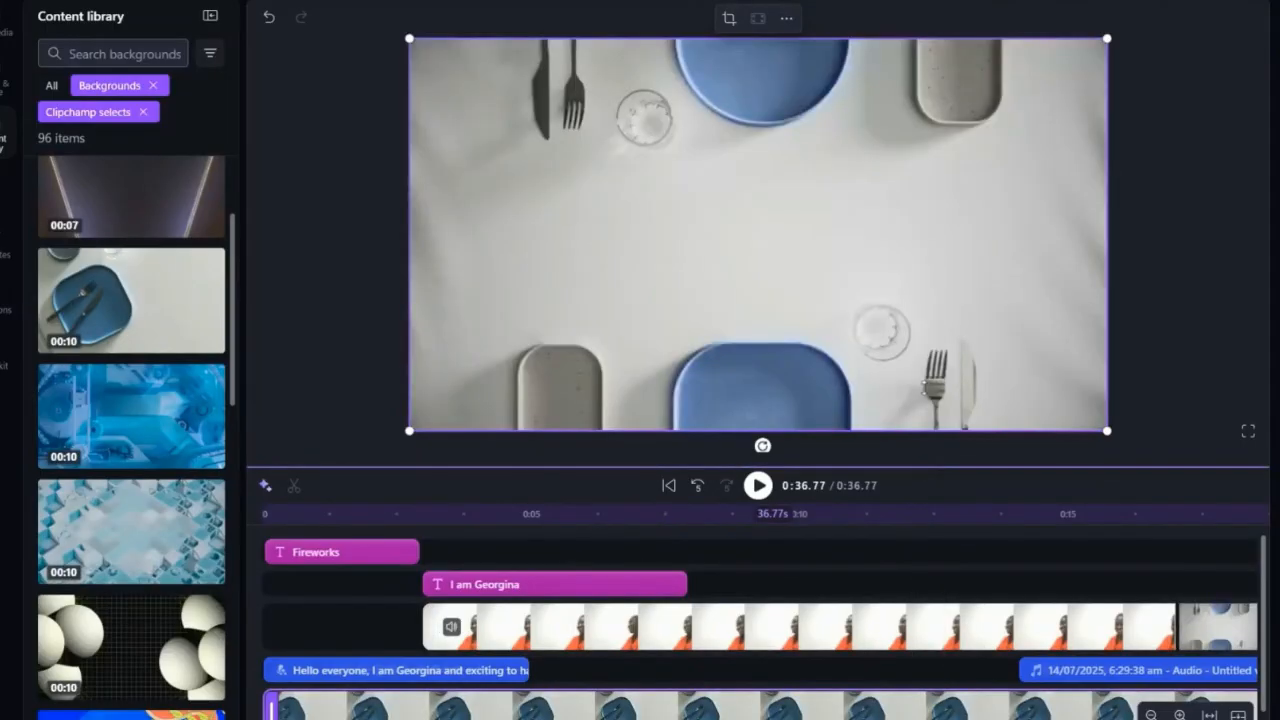
pyautogui.moveTo(760, 466); pyautogui.dragTo(760, 299)
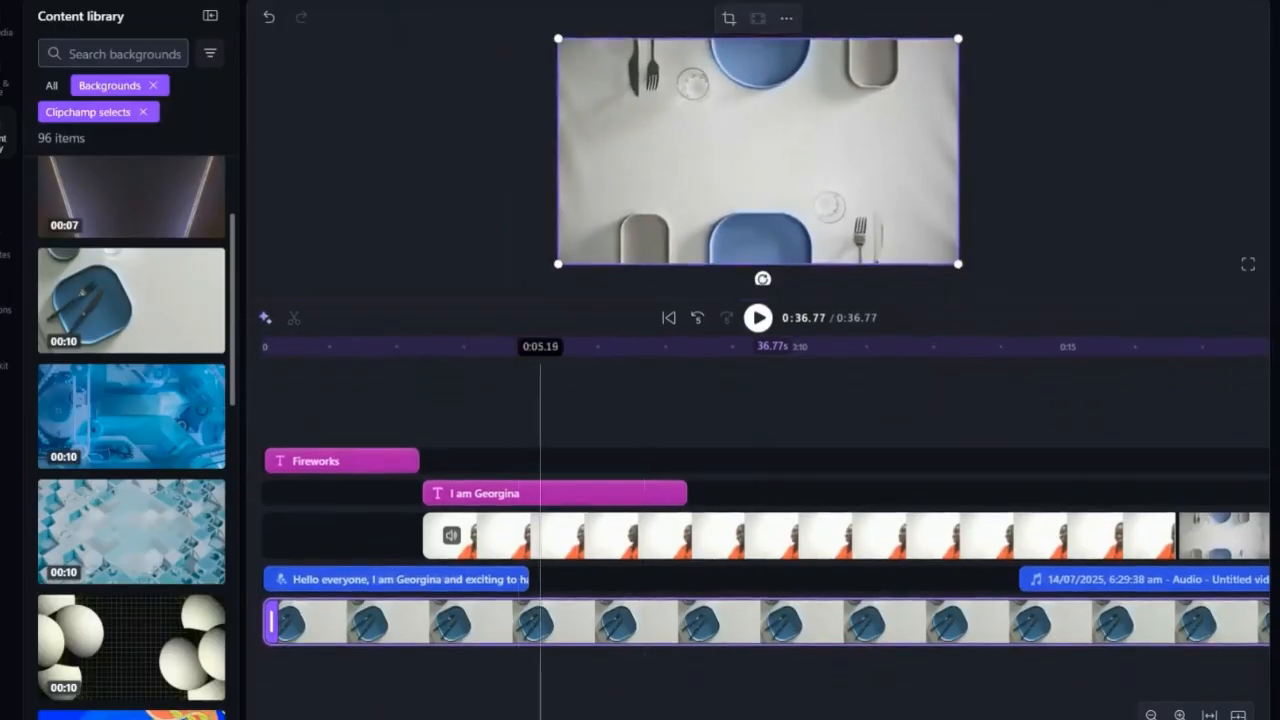
pyautogui.hscroll(10, 540, 450)
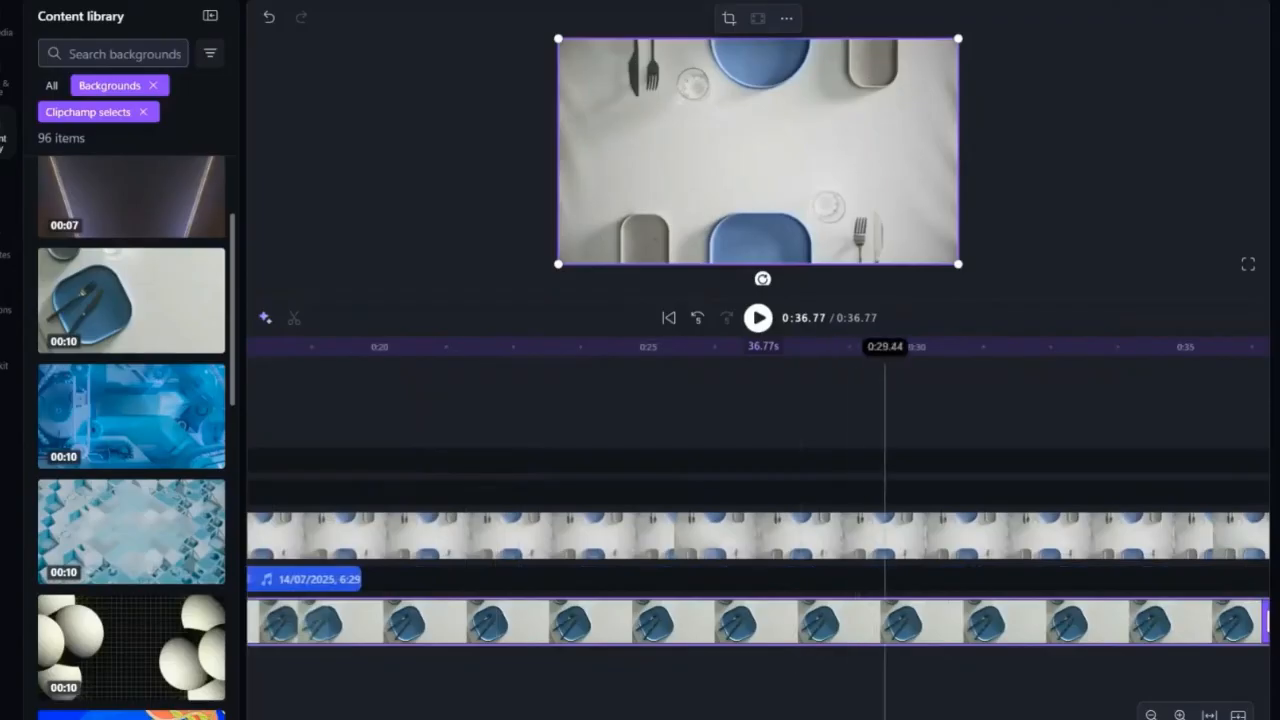
pyautogui.hscroll(-10, 758, 490)
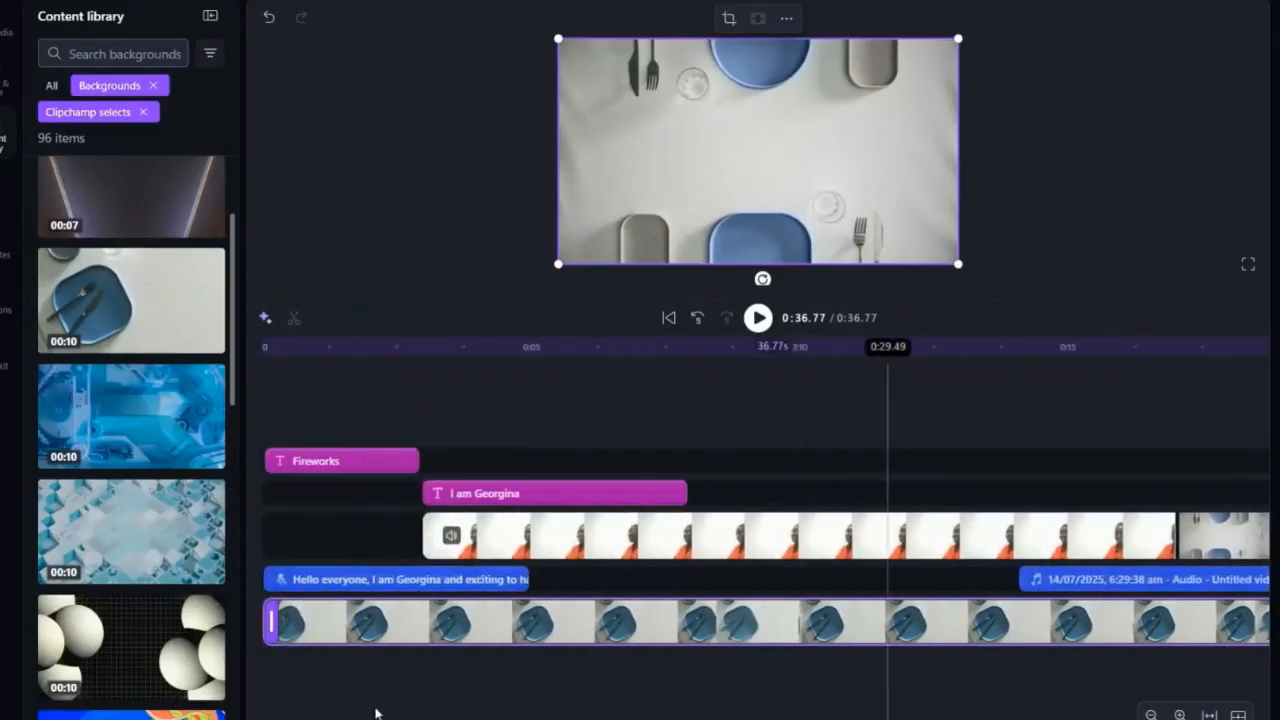
# Step: Split the Minimalist dining setting 1 clip at 0:02.97 and delete the part after the split
pyautogui.click(421, 432)
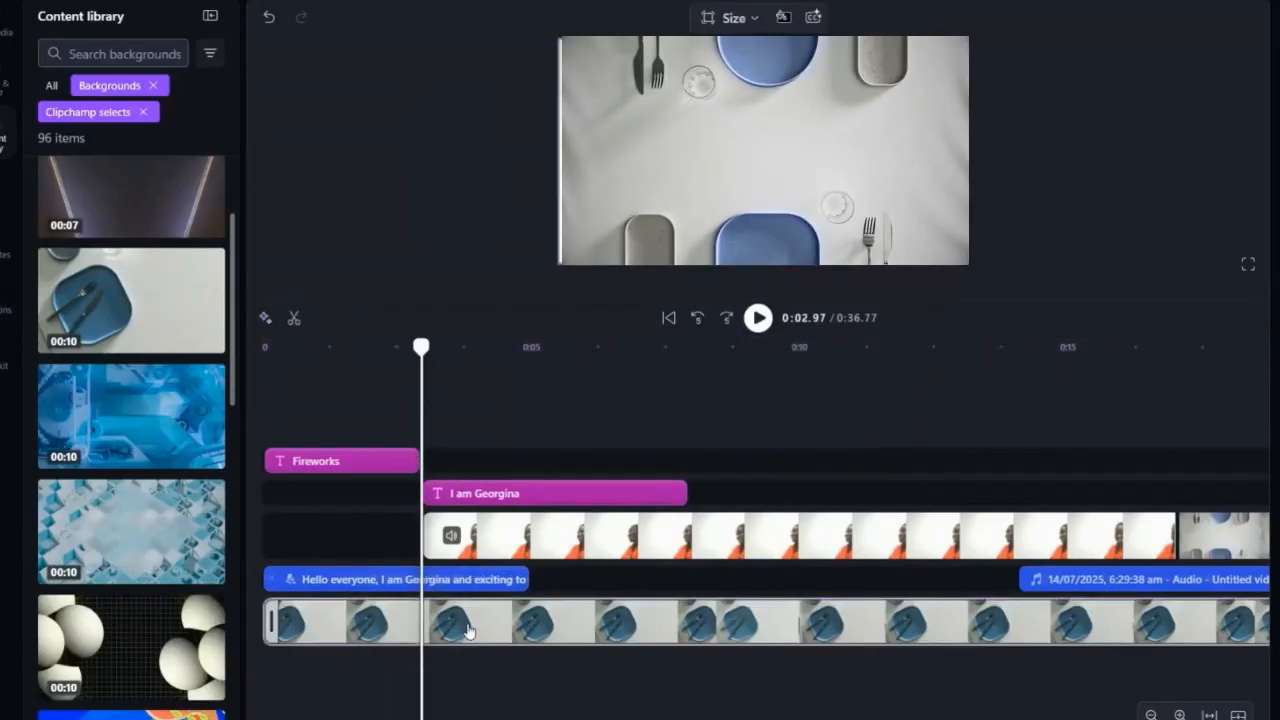
pyautogui.click(420, 612)
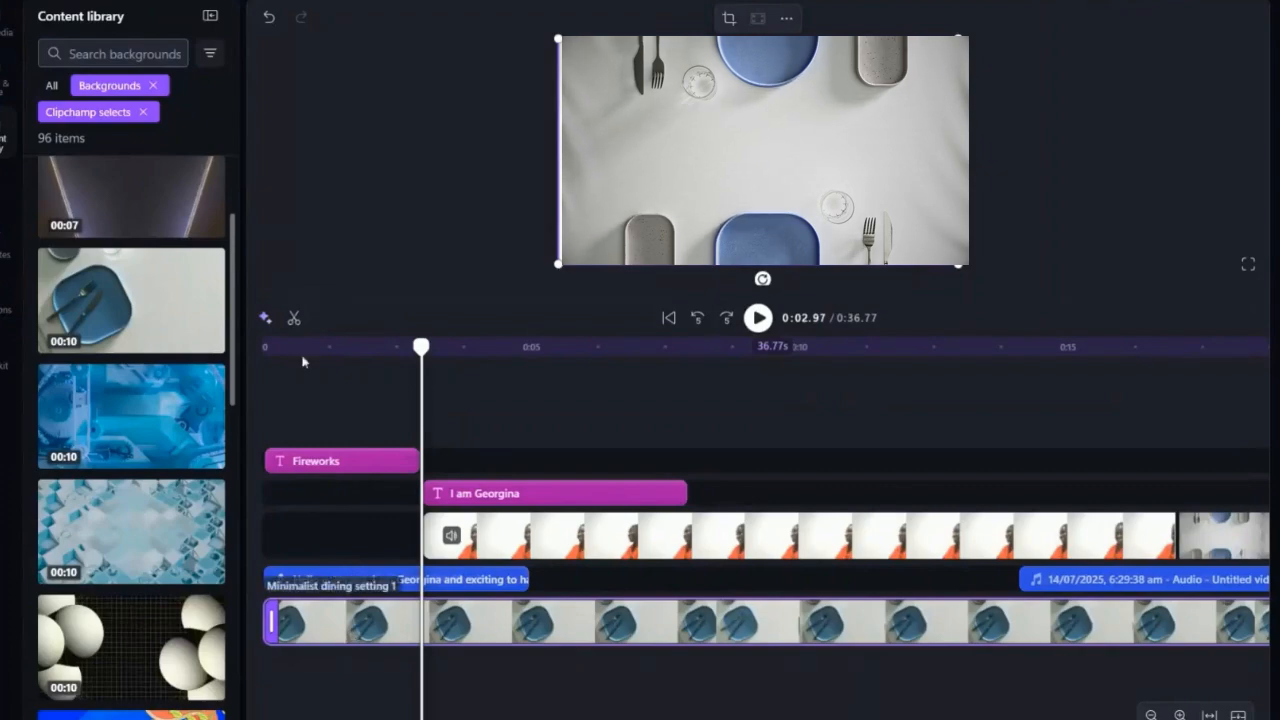
pyautogui.click(293, 318)
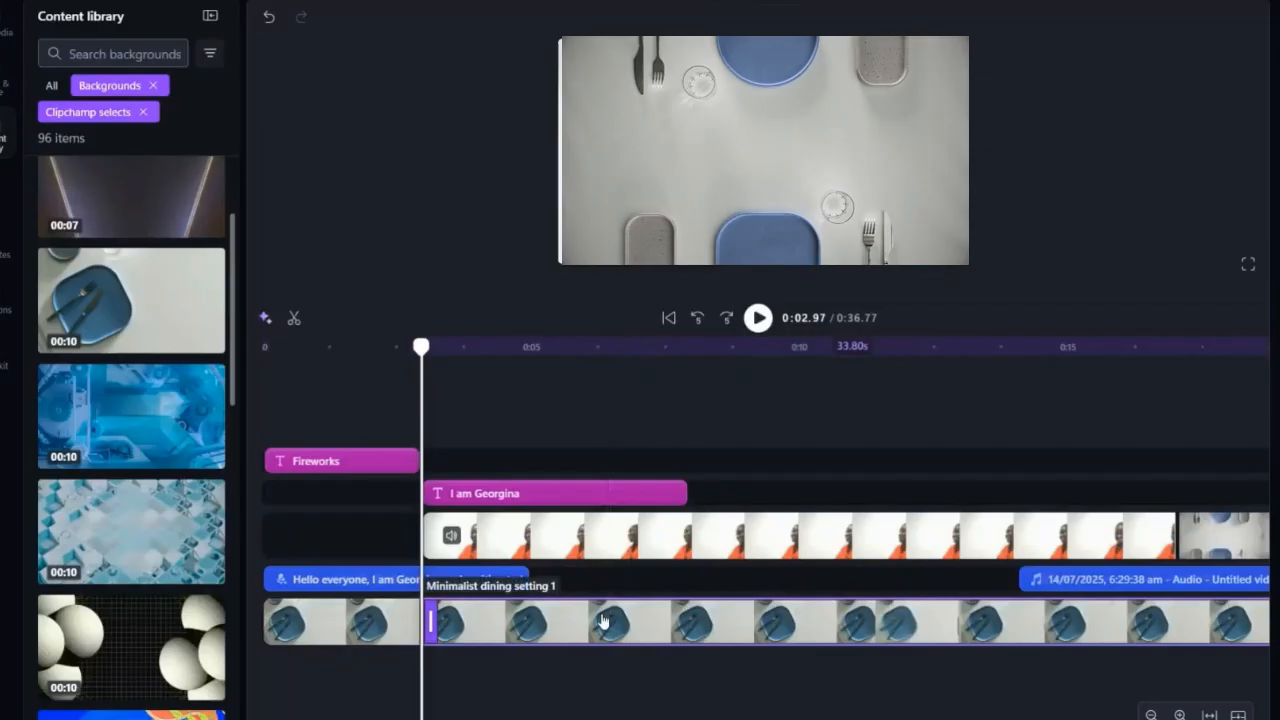
pyautogui.press('Delete')
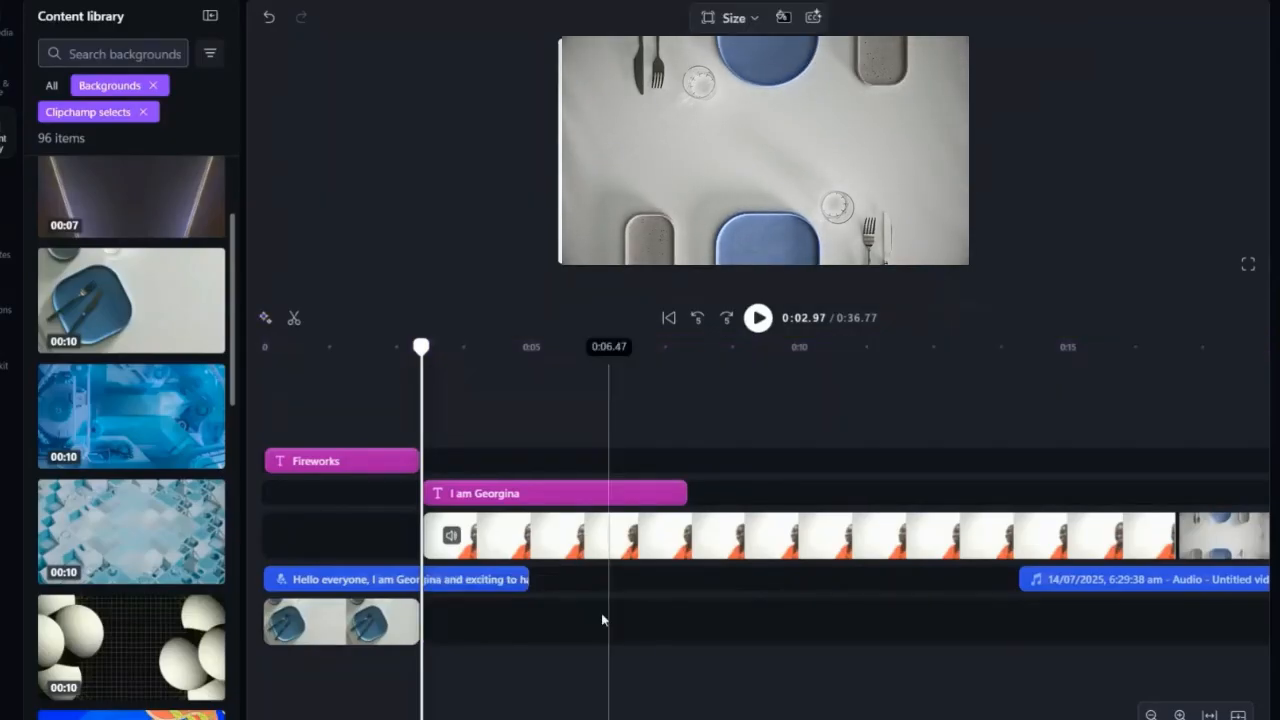
# Step: Move the short dining background into the gap before the video clip and the Fireworks title onto the introduction title's track
pyautogui.click(323, 630)
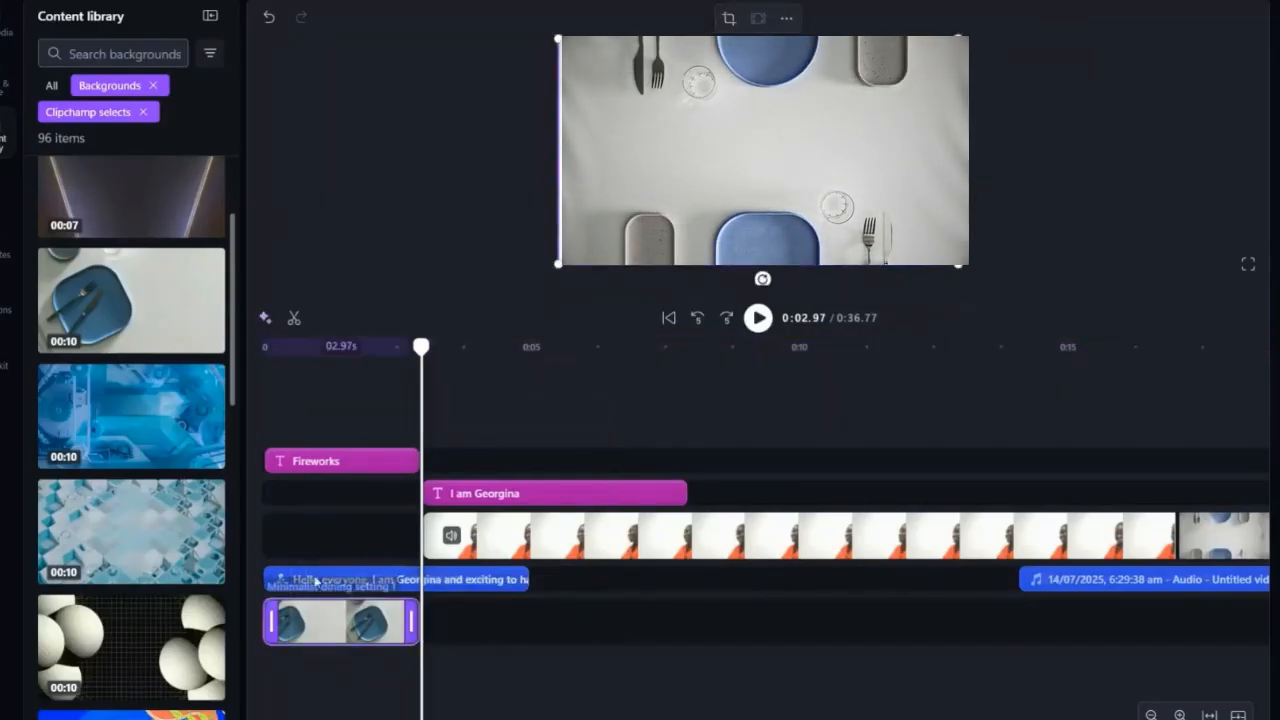
pyautogui.moveTo(323, 630); pyautogui.dragTo(317, 549)
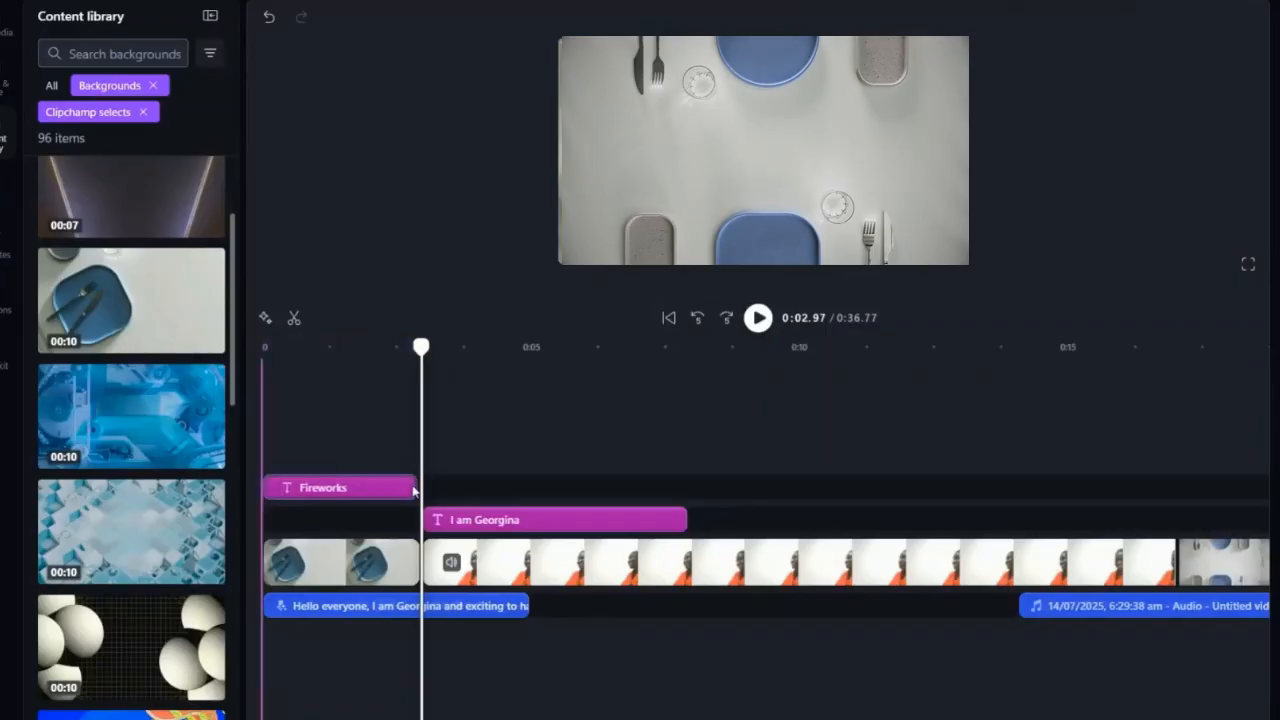
pyautogui.click(354, 489)
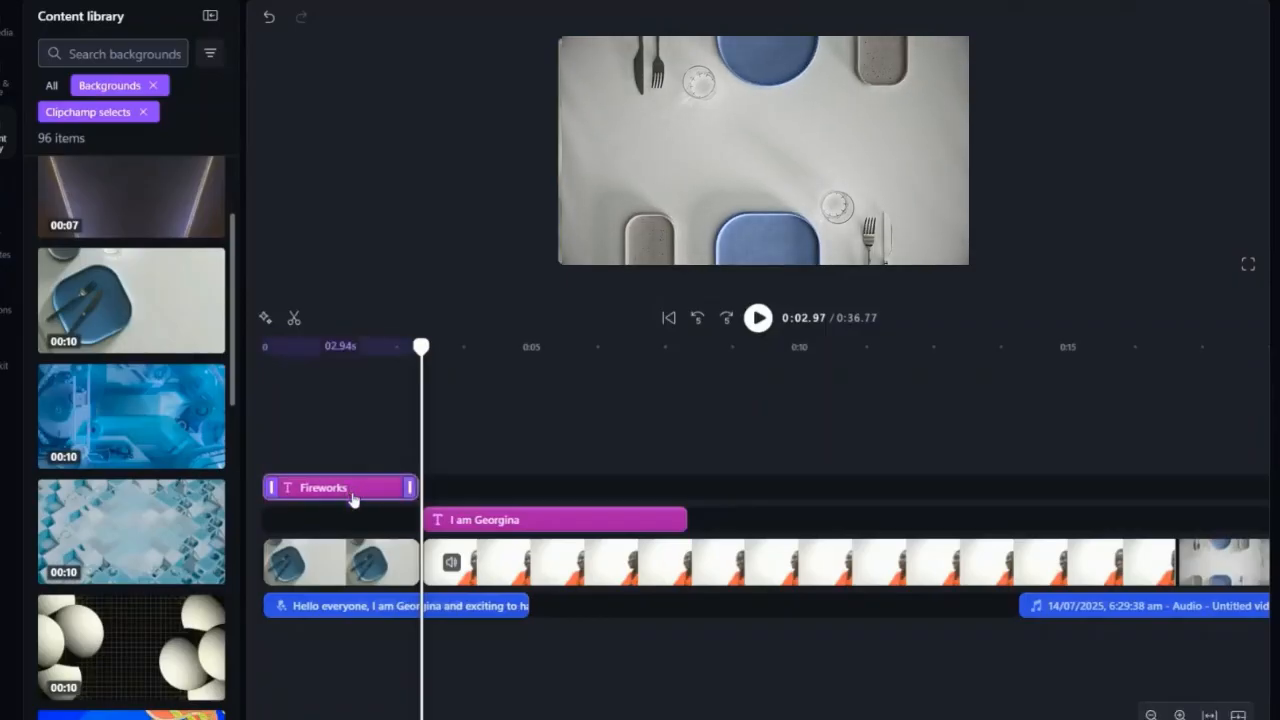
pyautogui.moveTo(353, 498); pyautogui.dragTo(351, 521)
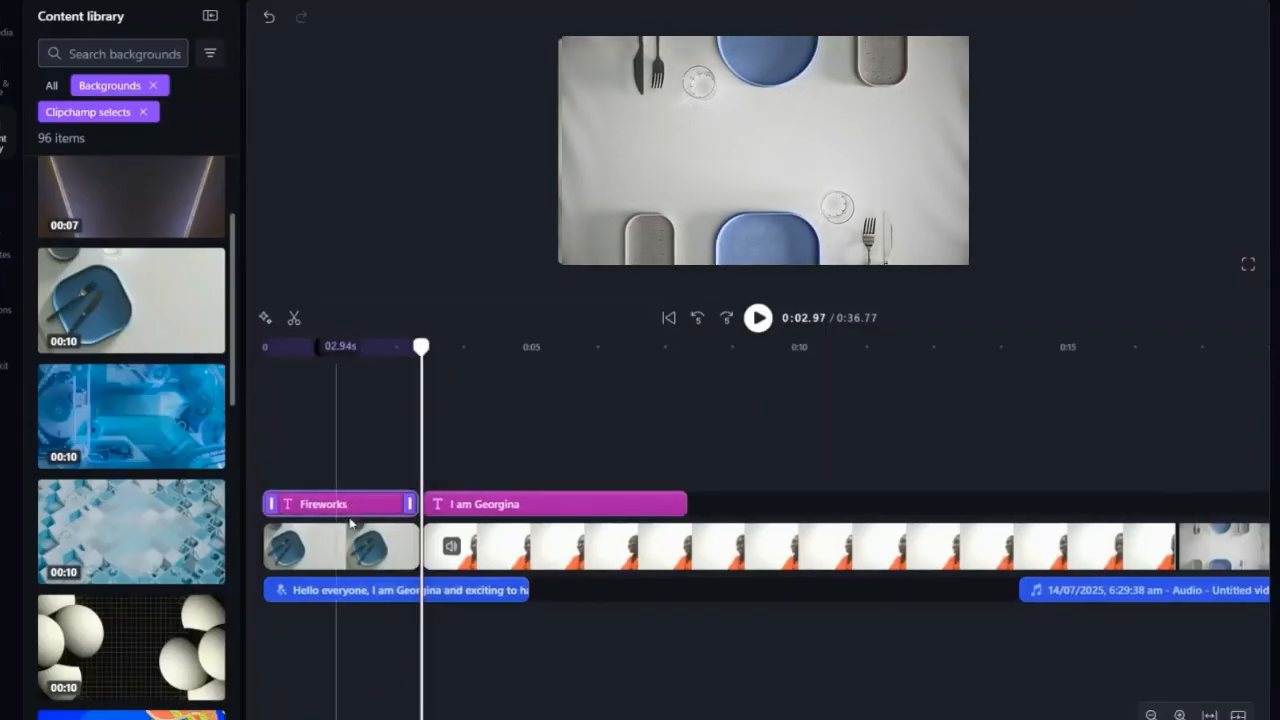
pyautogui.click(265, 388)
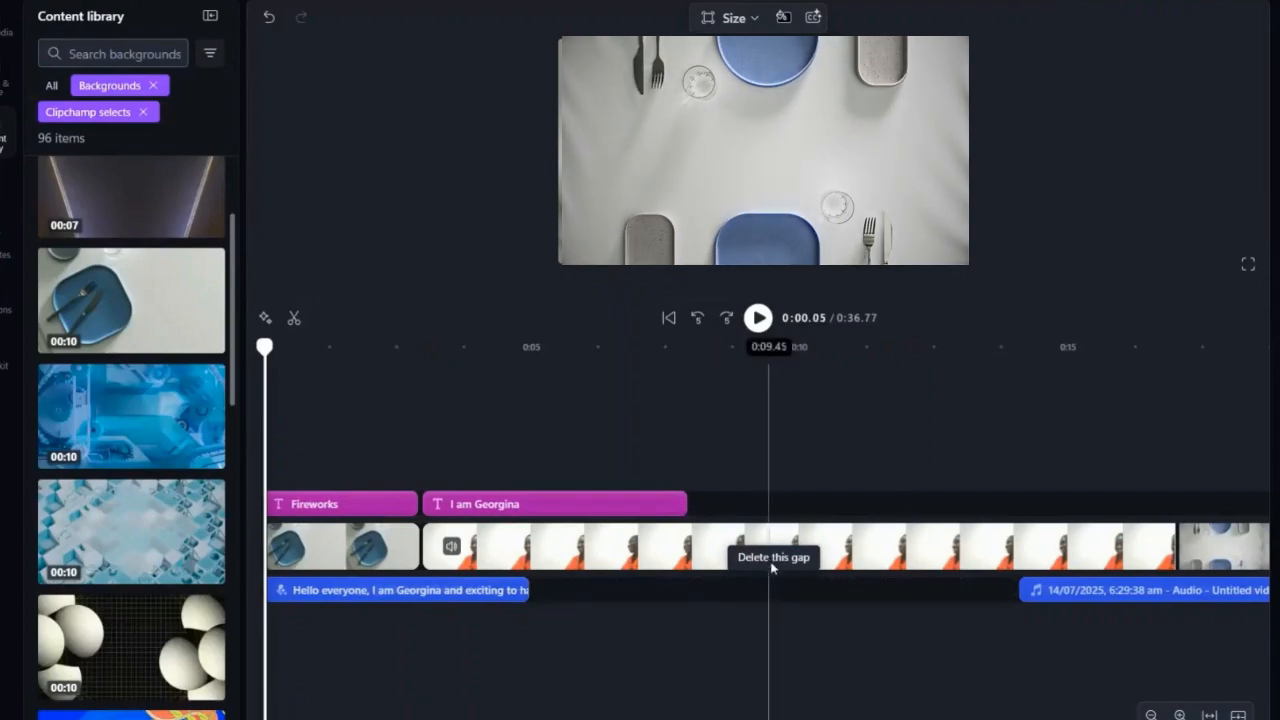
# Step: Shift the recorded audio clip earlier and delete the remaining gap so that it directly follows the voiceover
pyautogui.click(1127, 593)
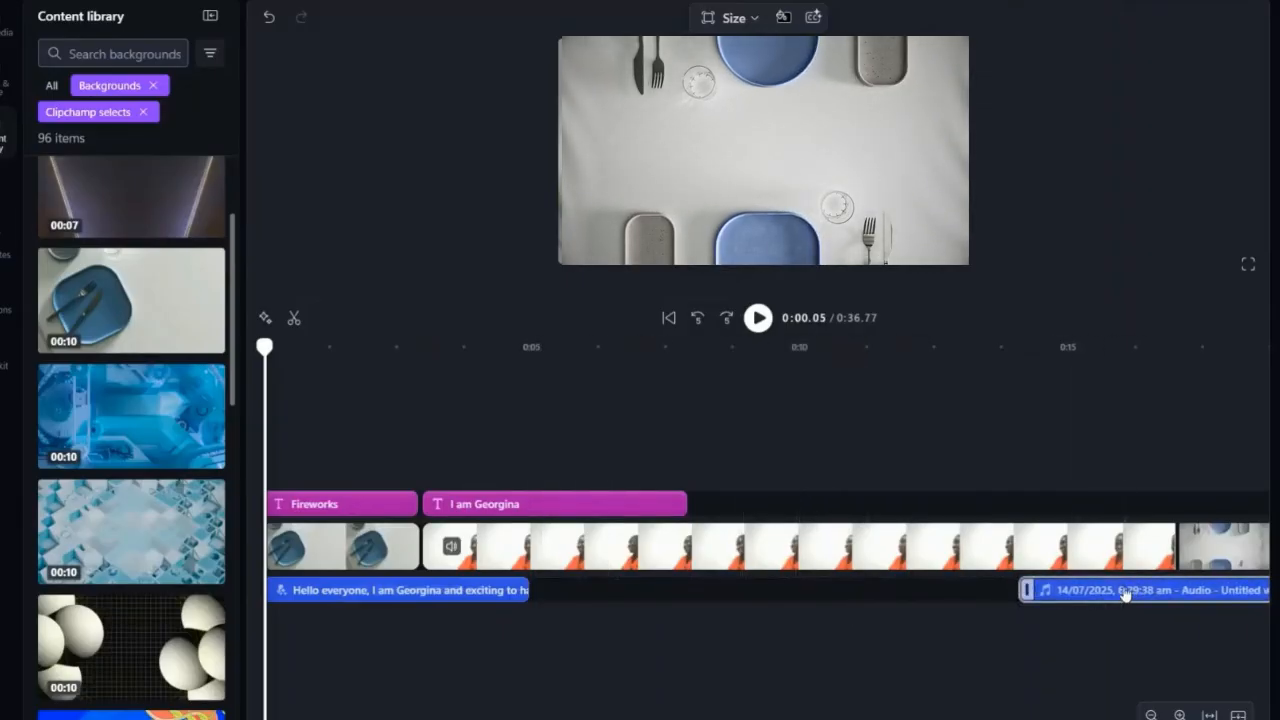
pyautogui.moveTo(1125, 593); pyautogui.dragTo(1007, 592)
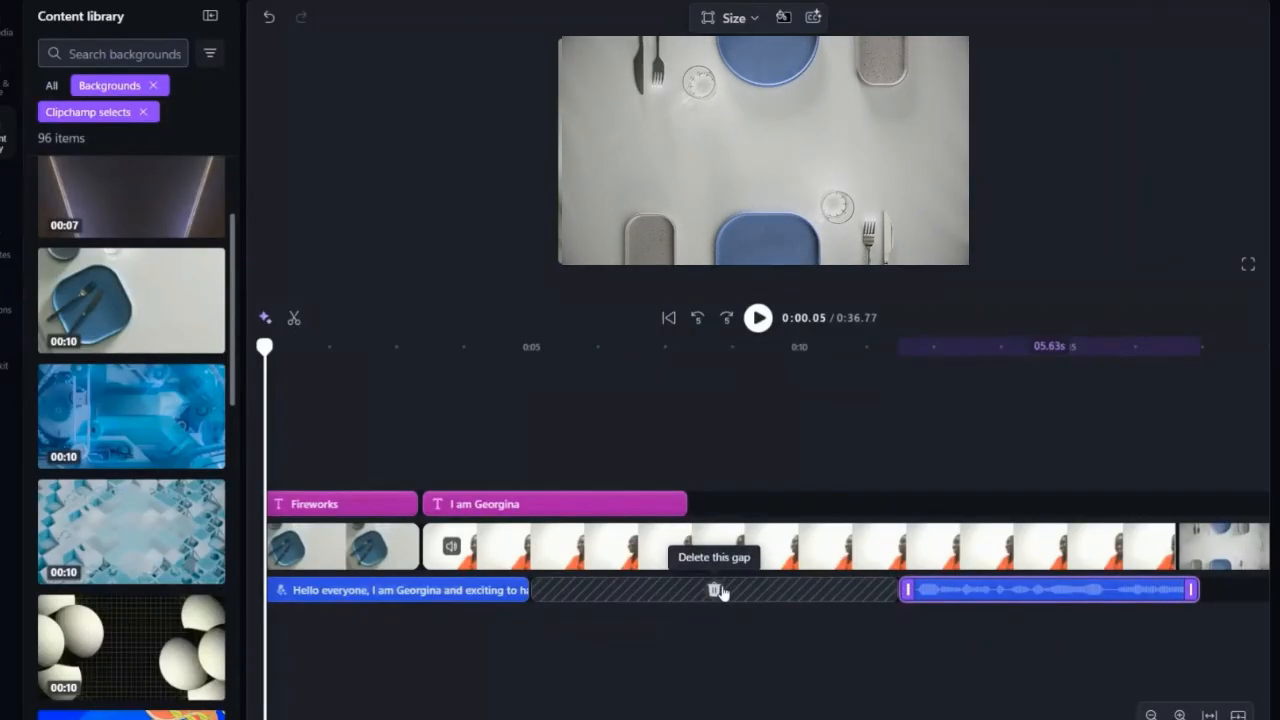
pyautogui.click(714, 590)
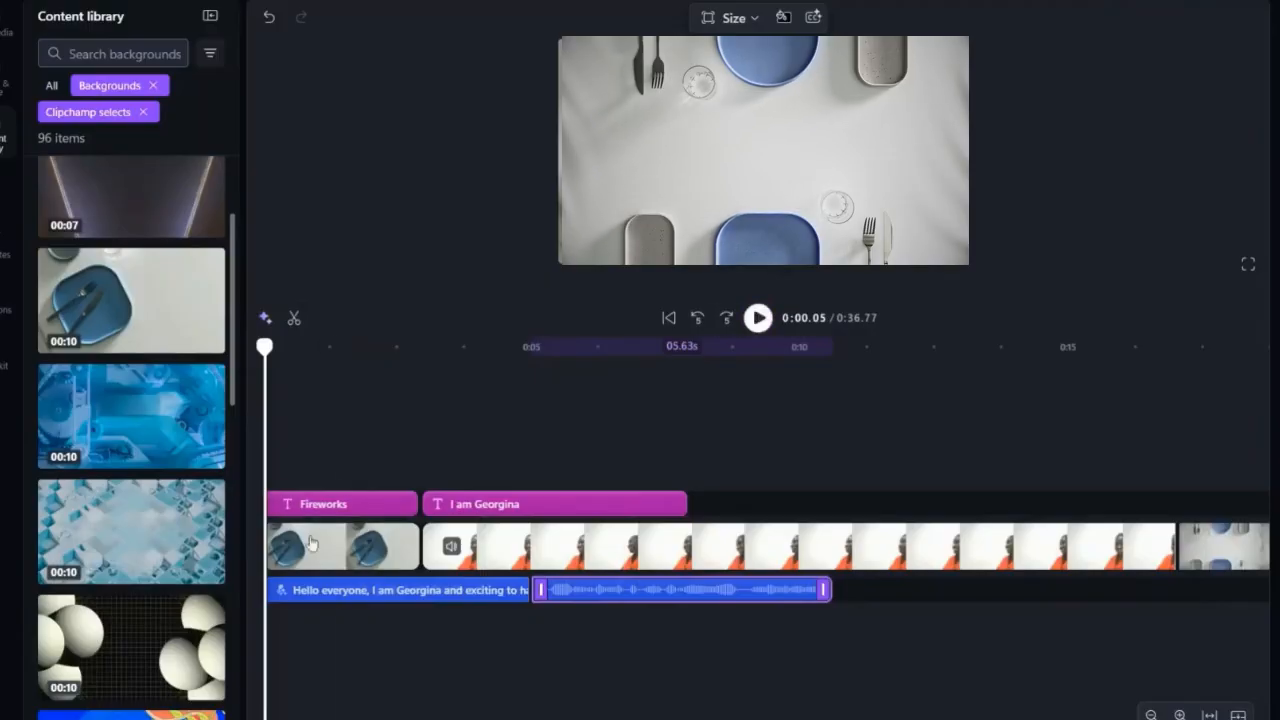
# Step: Enlarge the preview area and increase the Fireworks title's text size to nearly the maximum
pyautogui.click(320, 504)
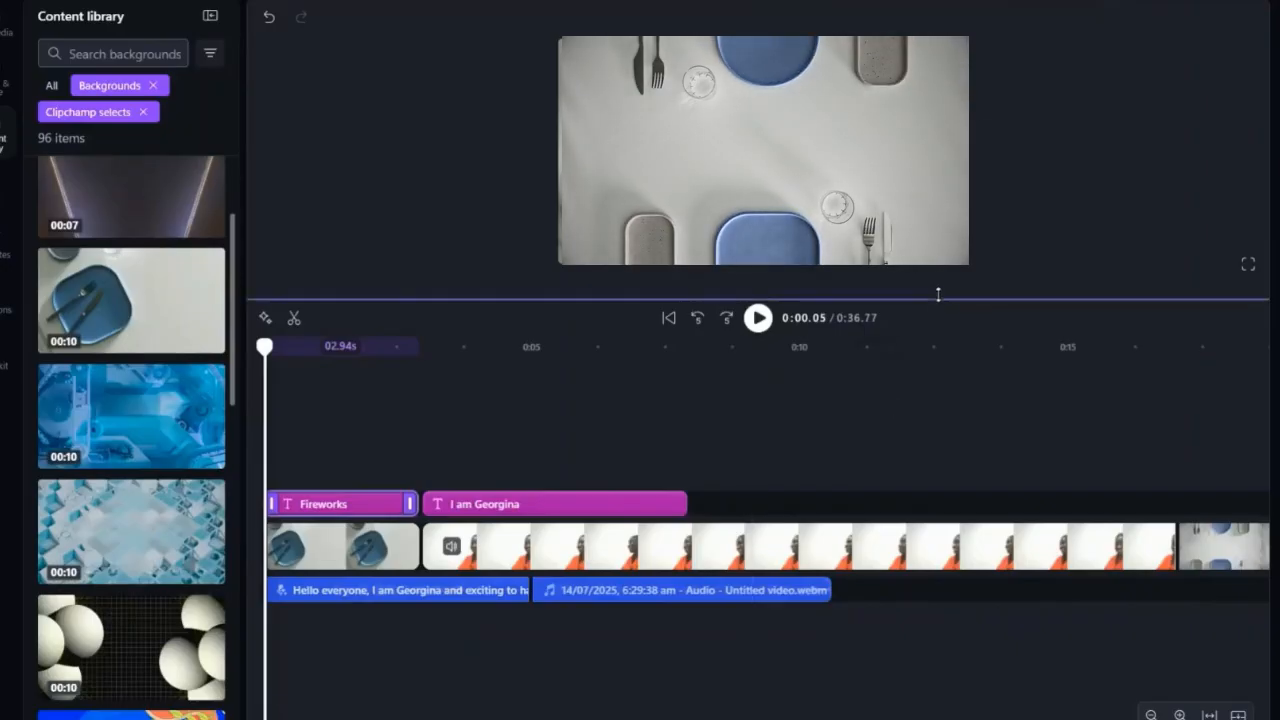
pyautogui.moveTo(934, 296); pyautogui.dragTo(947, 600)
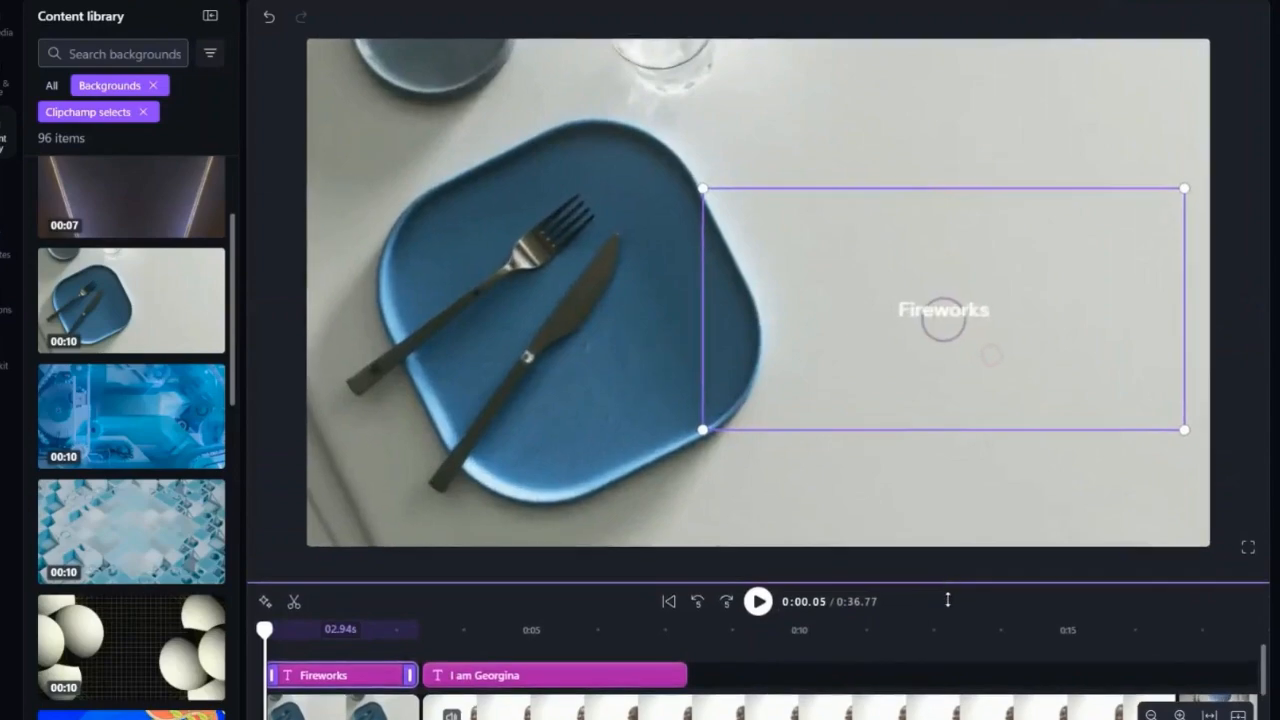
pyautogui.click(953, 318)
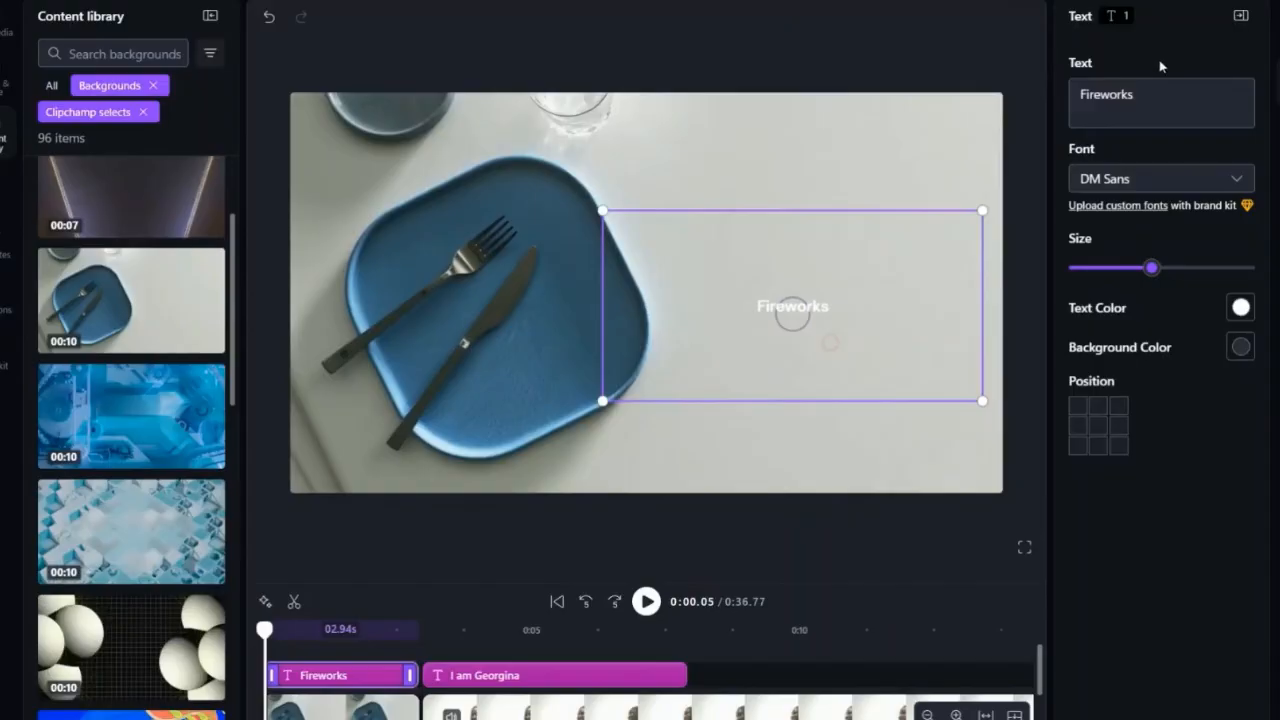
pyautogui.click(1201, 268)
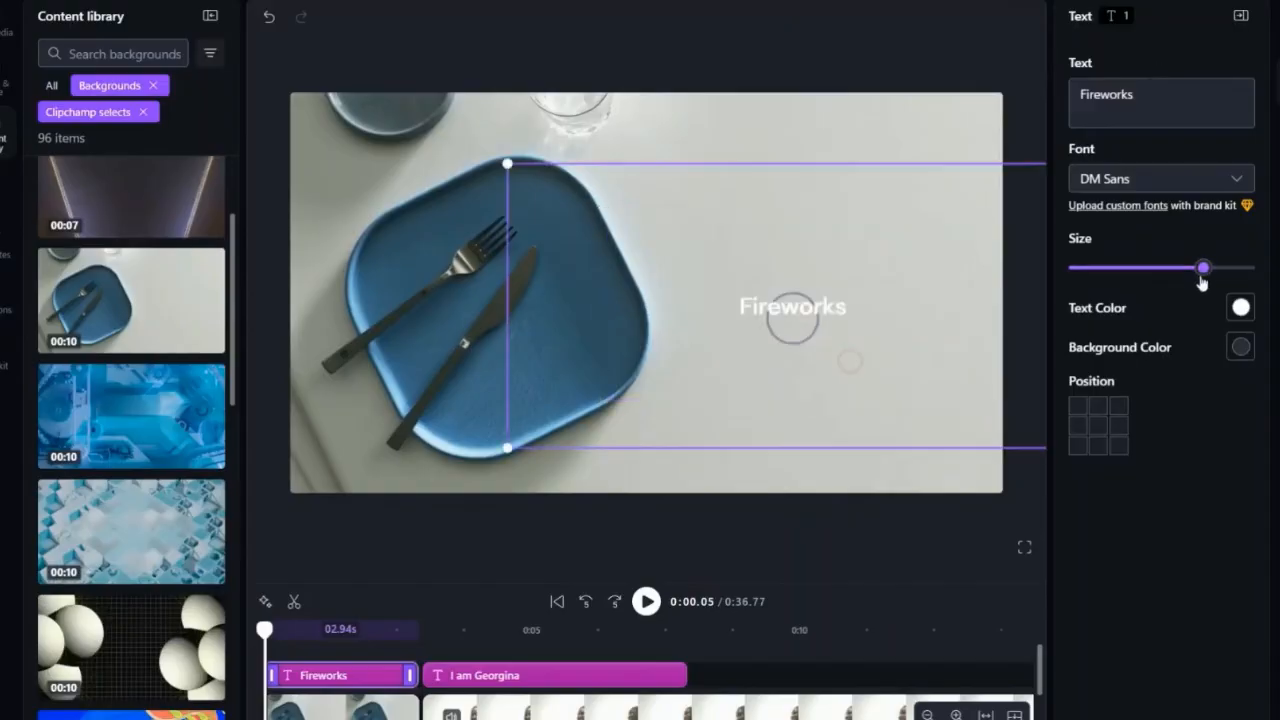
pyautogui.click(1232, 269)
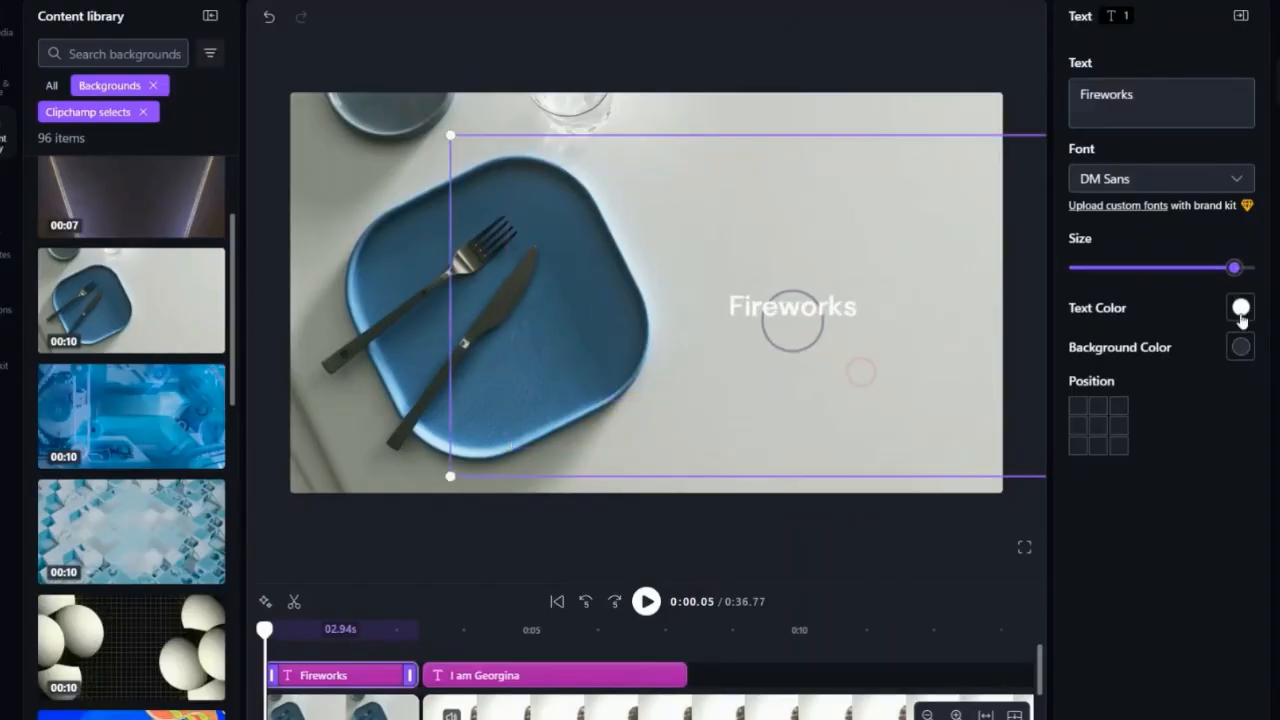
# Step: Try the brand palette's red on the Fireworks title, and set its text color to dark #13131B sampled from the screen
pyautogui.click(1240, 310)
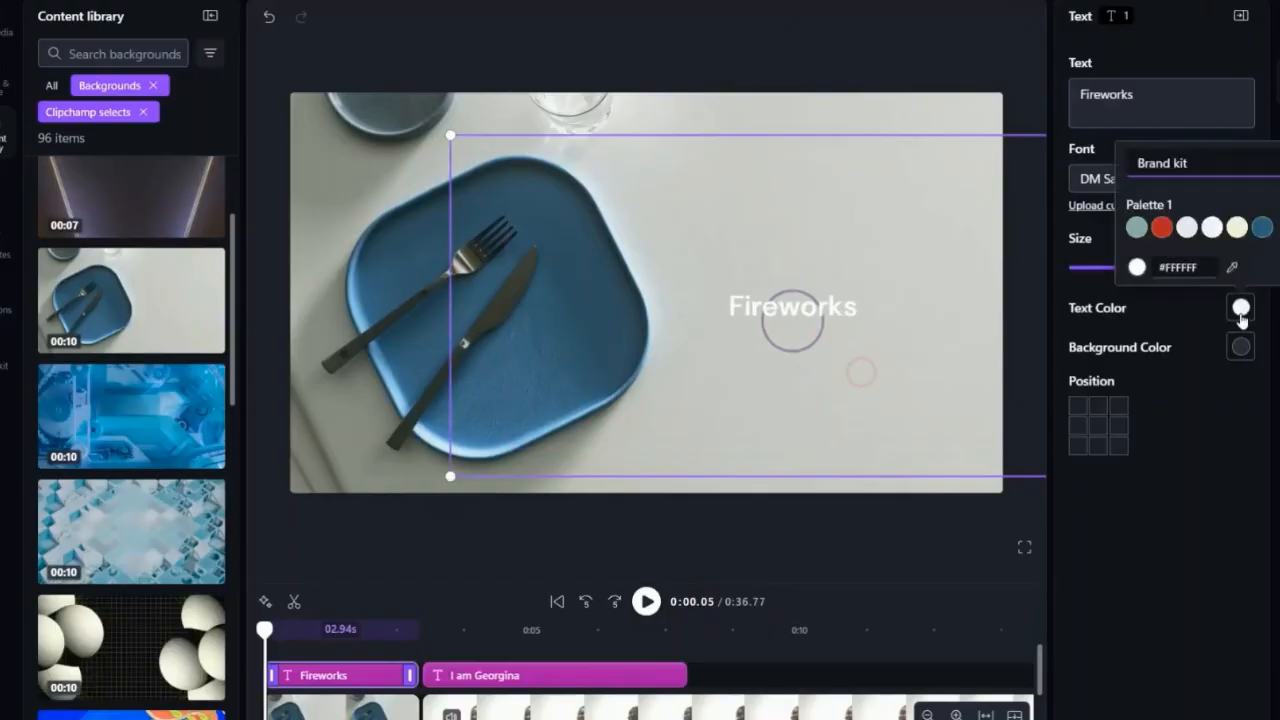
pyautogui.click(1162, 236)
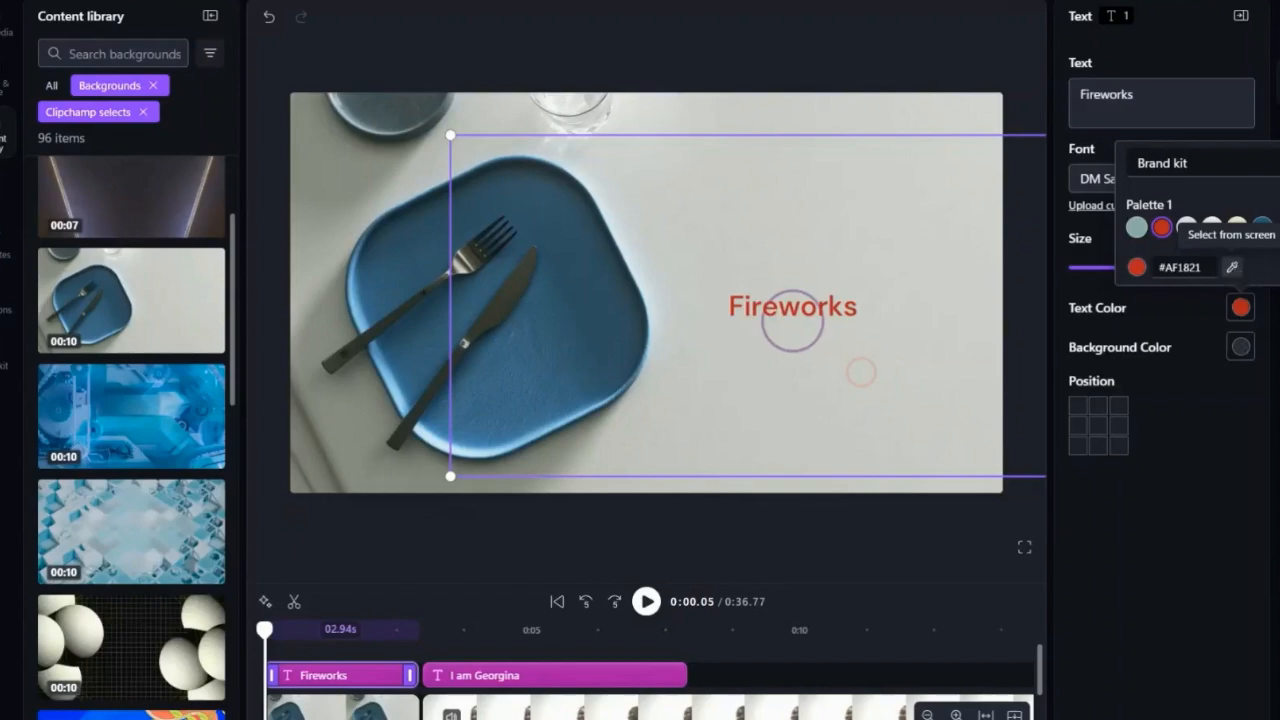
pyautogui.click(1233, 267)
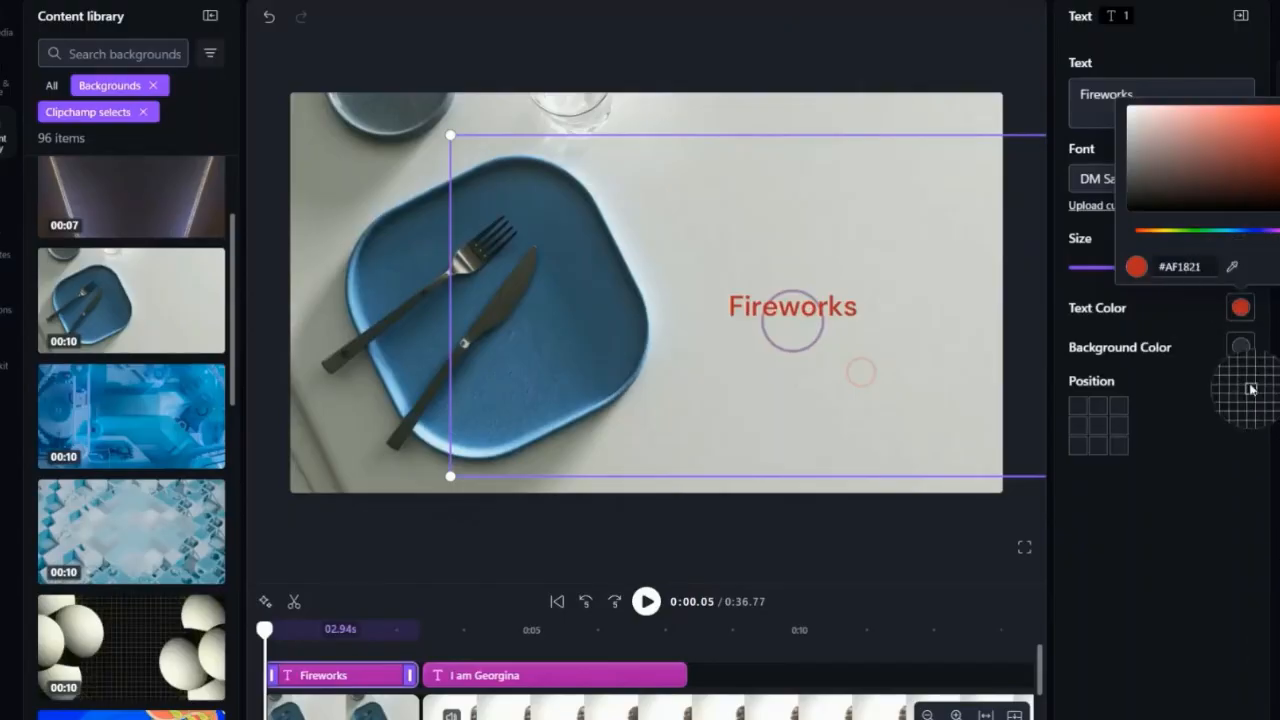
pyautogui.click(1213, 456)
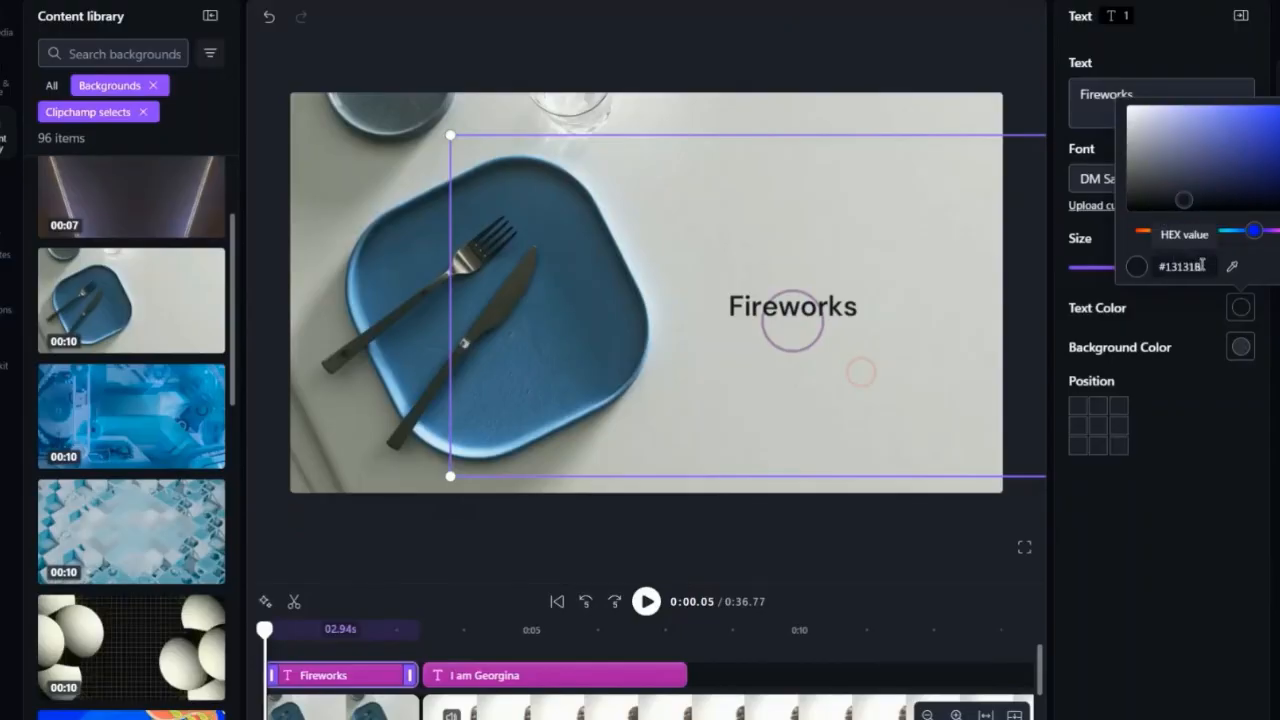
pyautogui.click(1278, 267)
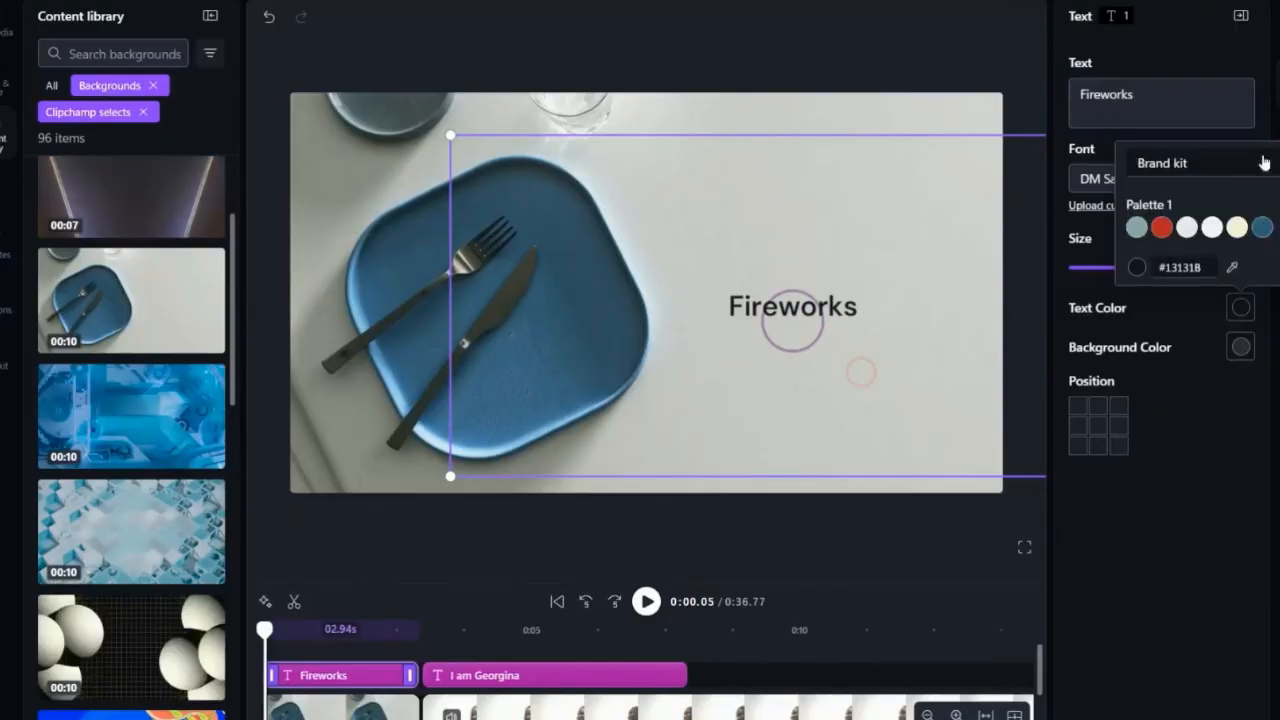
pyautogui.click(1278, 267)
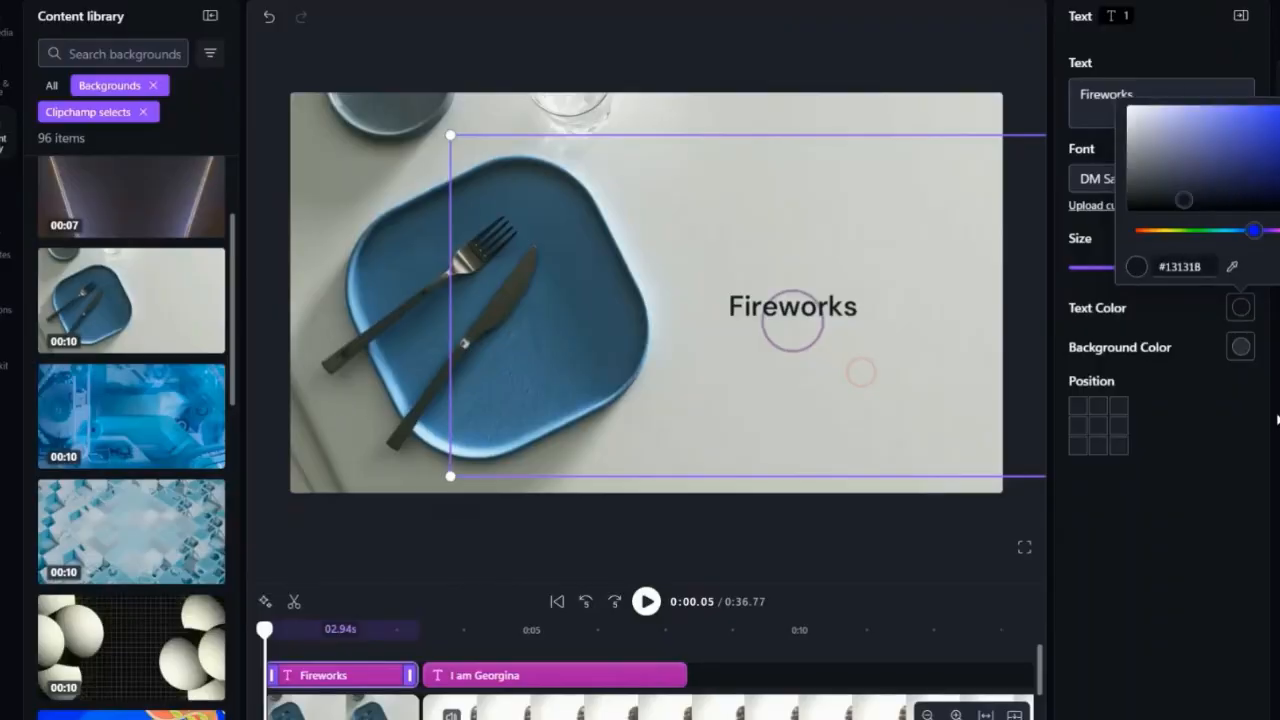
pyautogui.click(1249, 433)
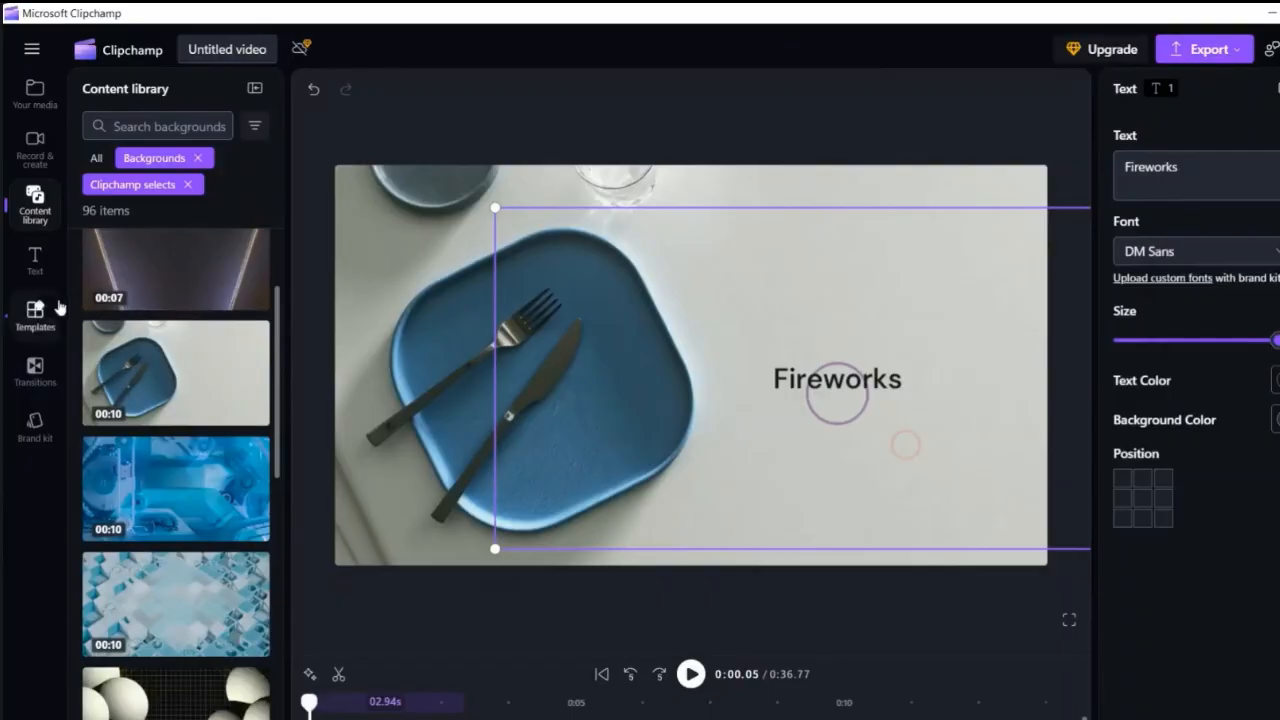
# Step: Rename the untitled video project as Drinking
pyautogui.click(34, 262)
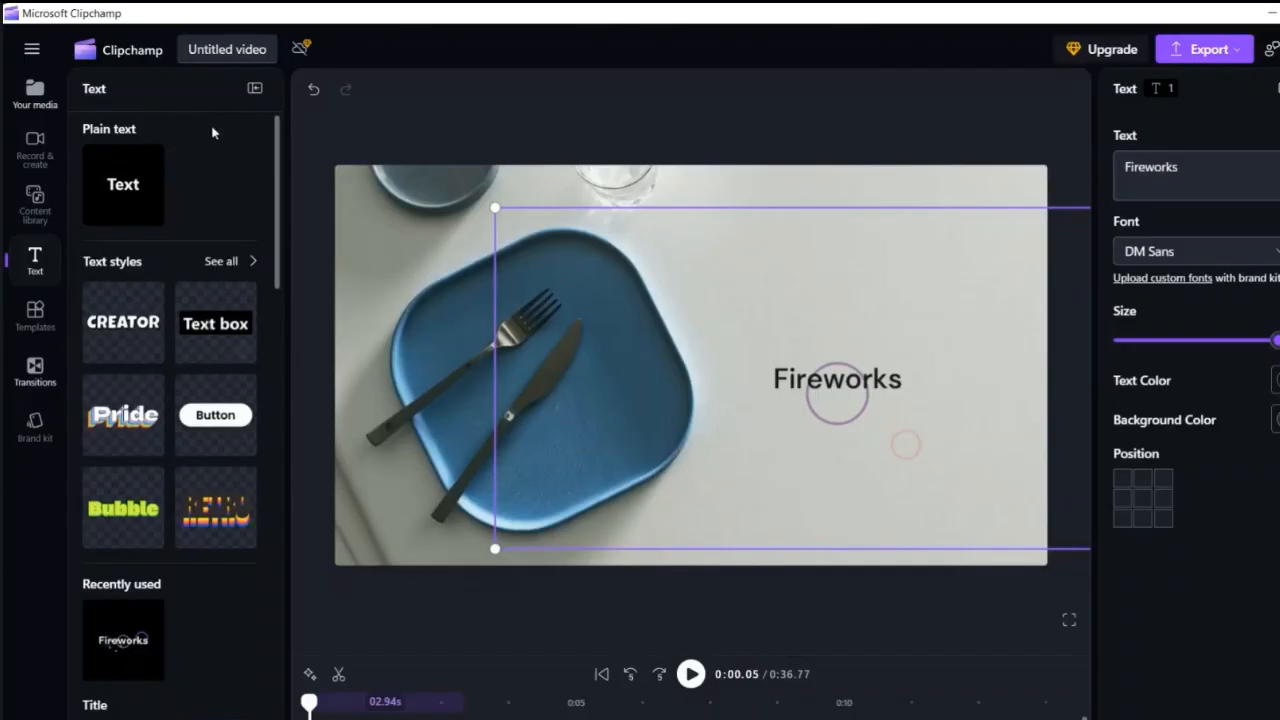
pyautogui.click(202, 52)
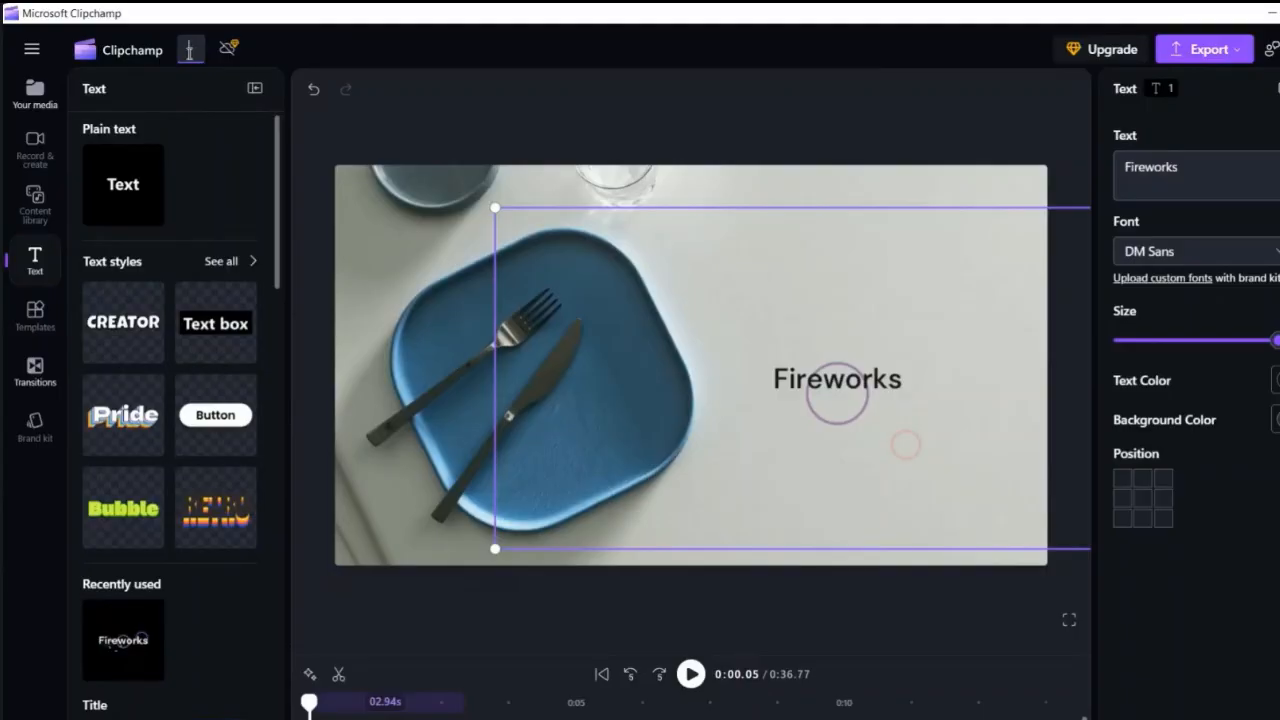
pyautogui.write('Prinks')
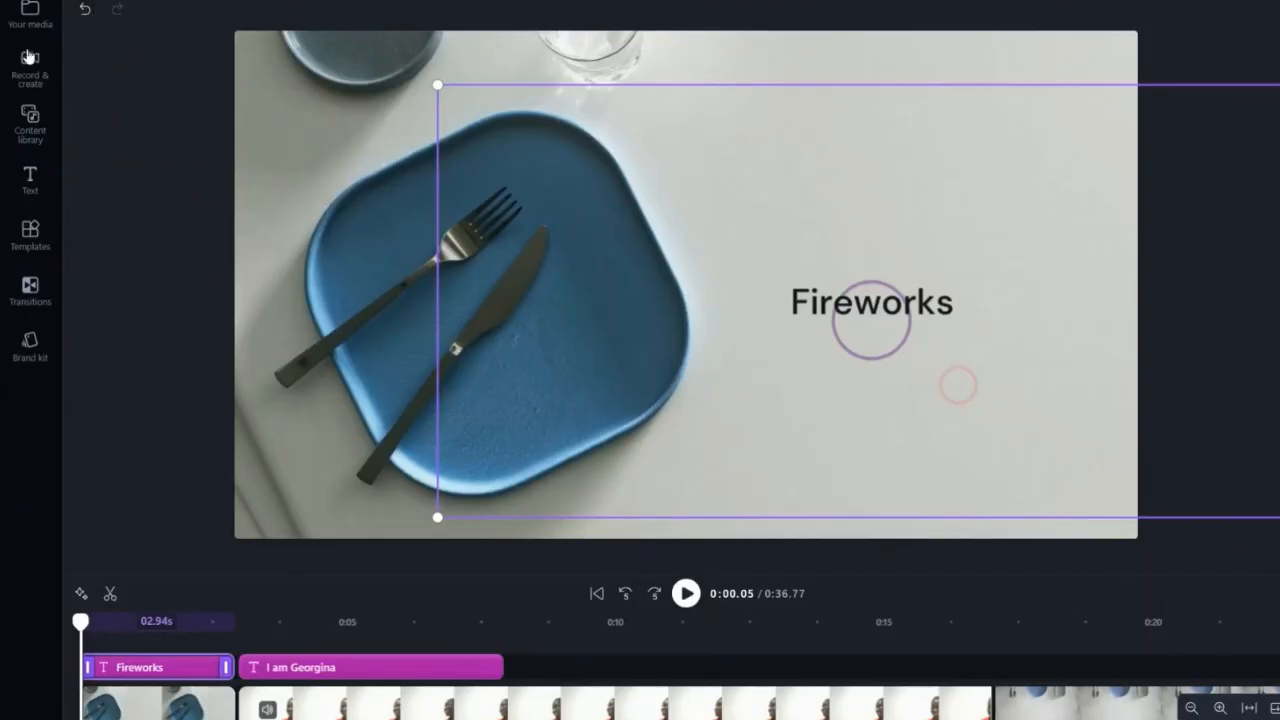
# Step: Browse the YouTube video templates, filtered to free ones only, for intro and outro designs
pyautogui.click(30, 140)
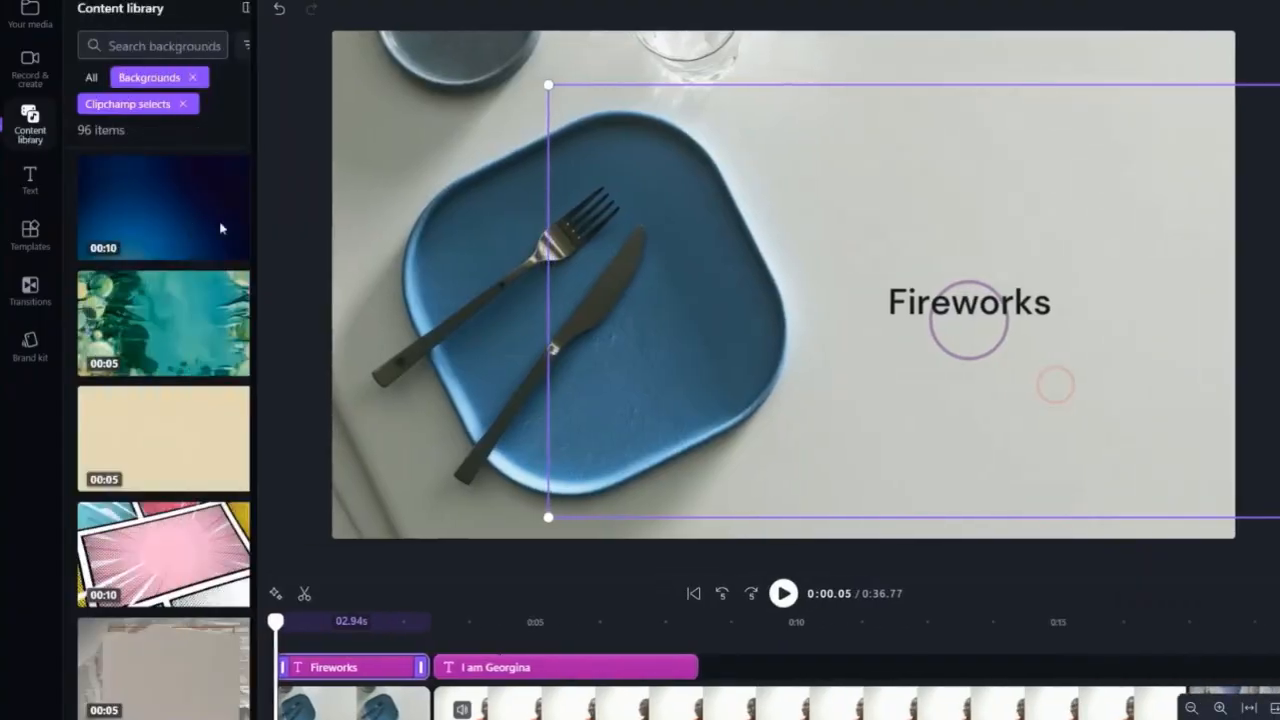
pyautogui.click(24, 245)
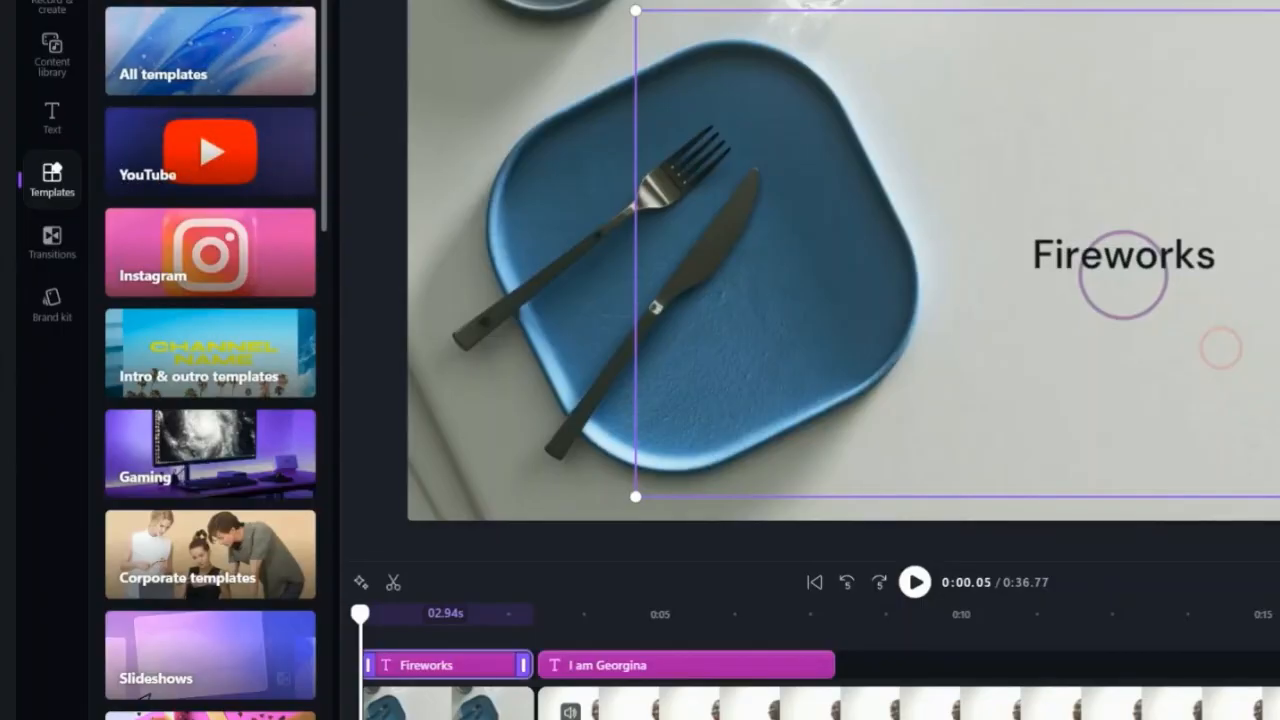
pyautogui.click(284, 180)
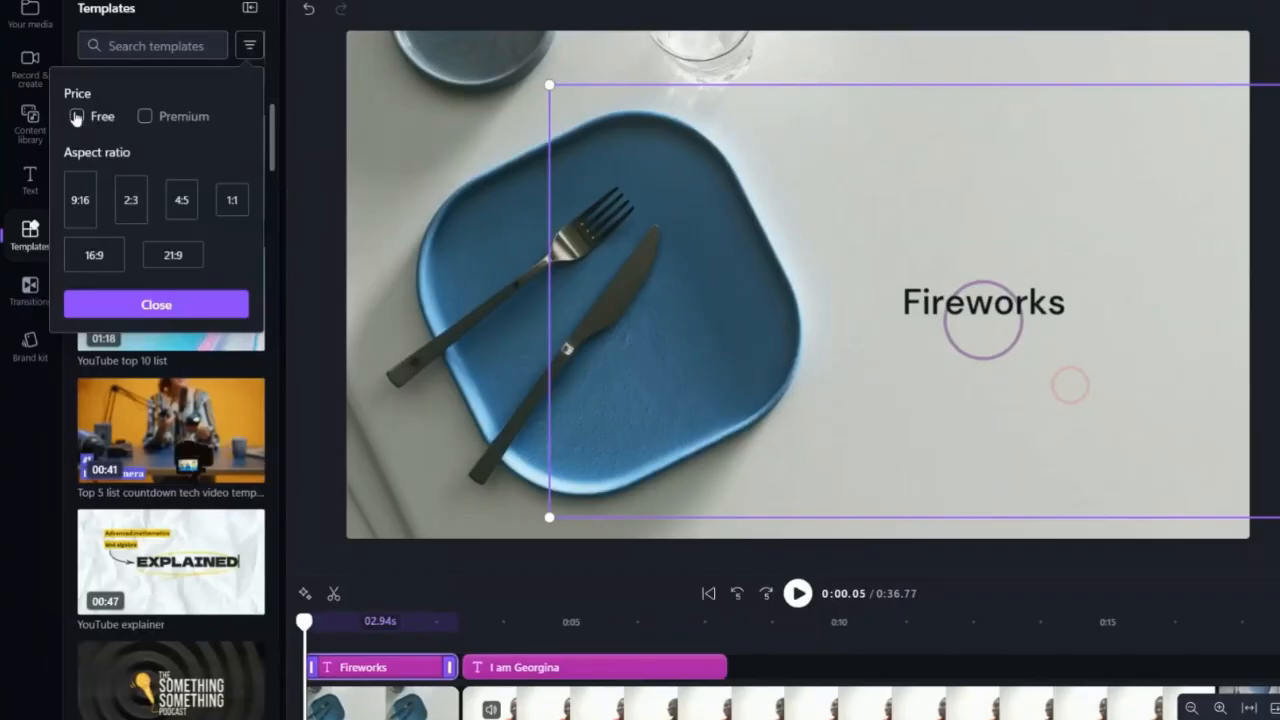
pyautogui.click(76, 117)
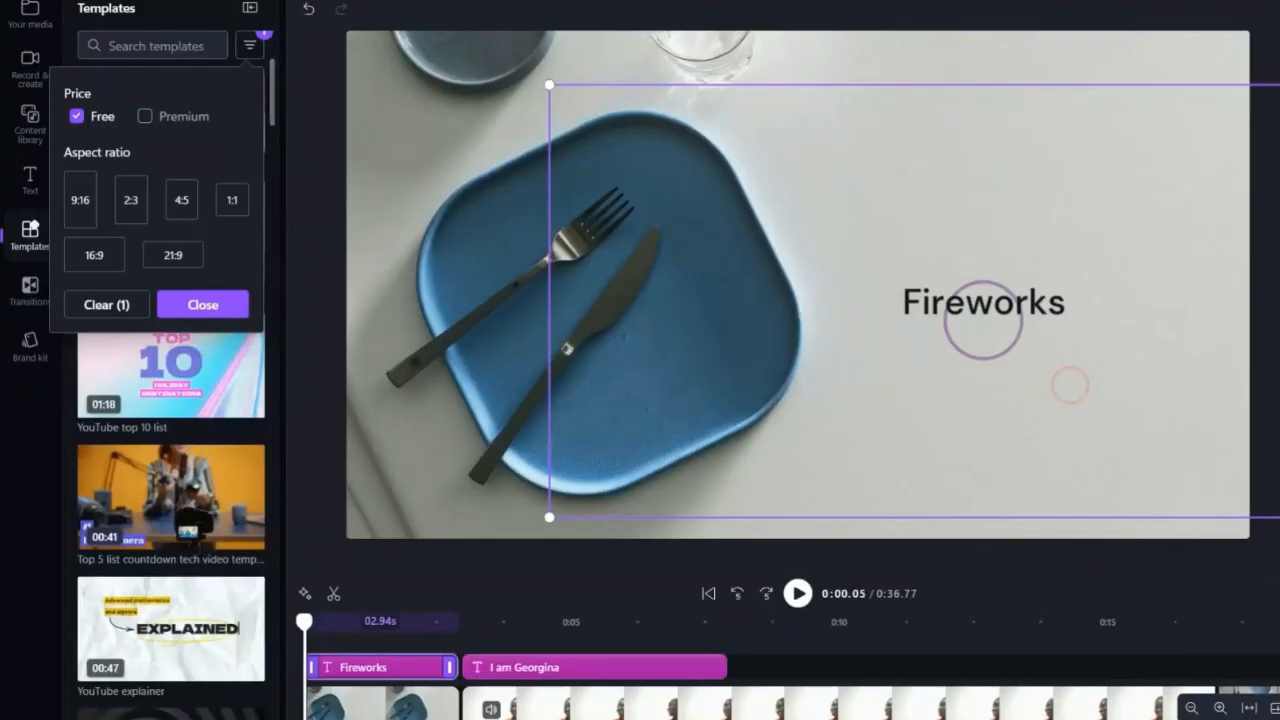
pyautogui.click(284, 162)
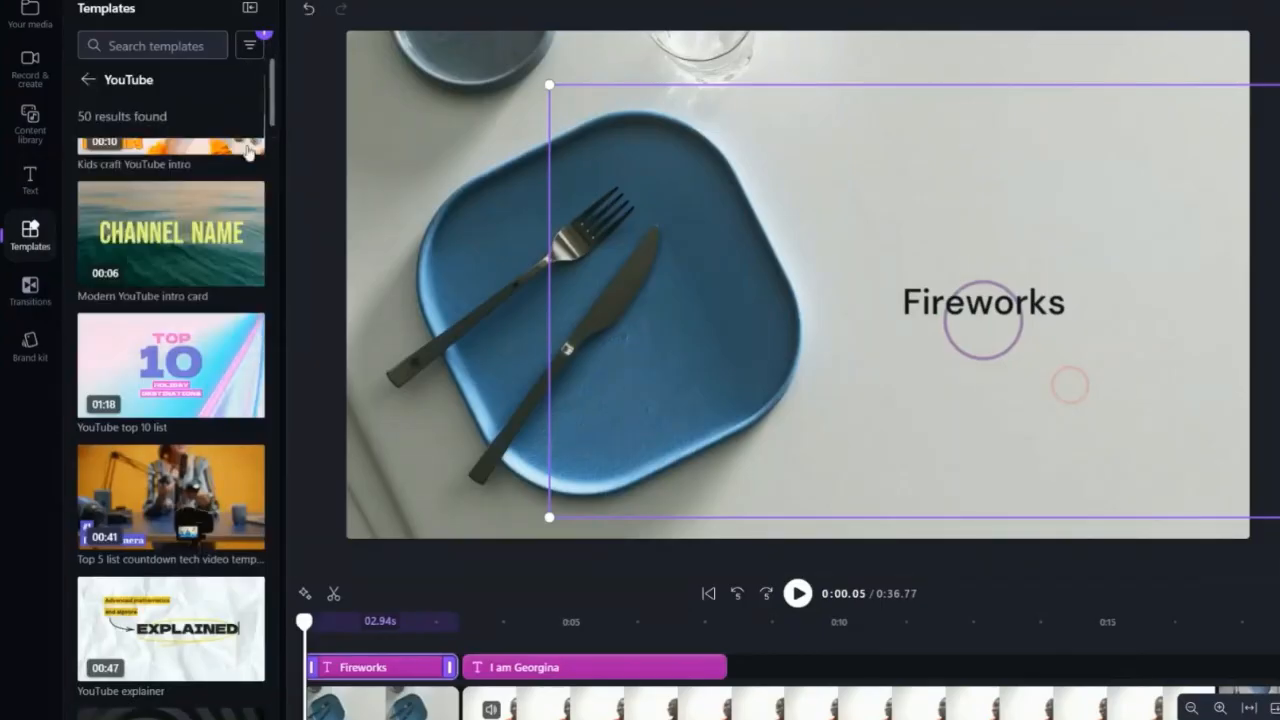
pyautogui.scroll(-3, 270, 158)
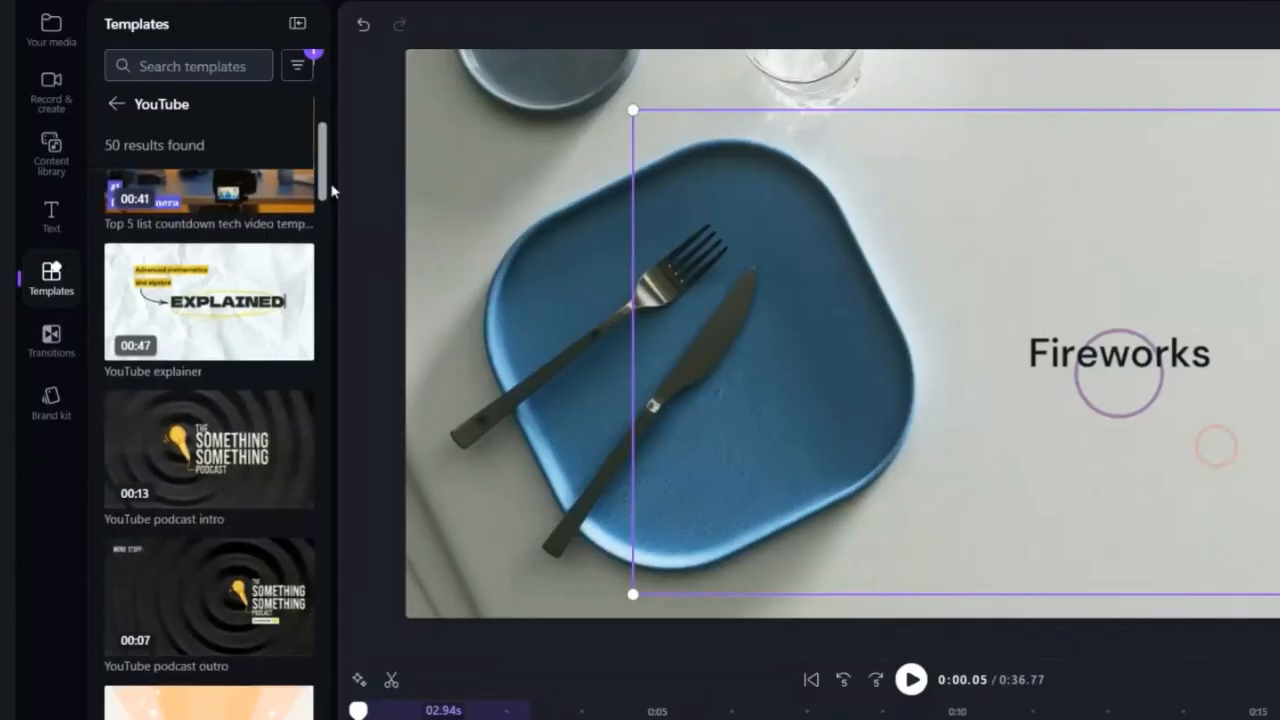
pyautogui.scroll(-5, 332, 190)
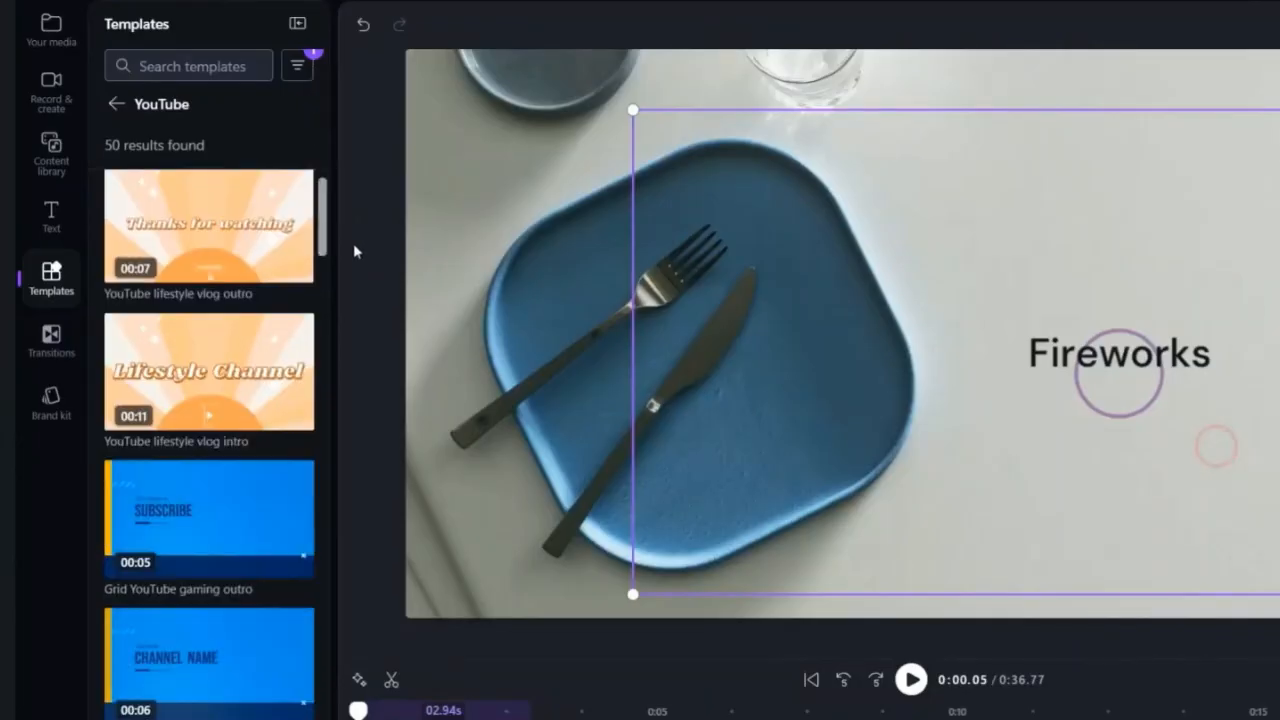
pyautogui.scroll(-5, 355, 250)
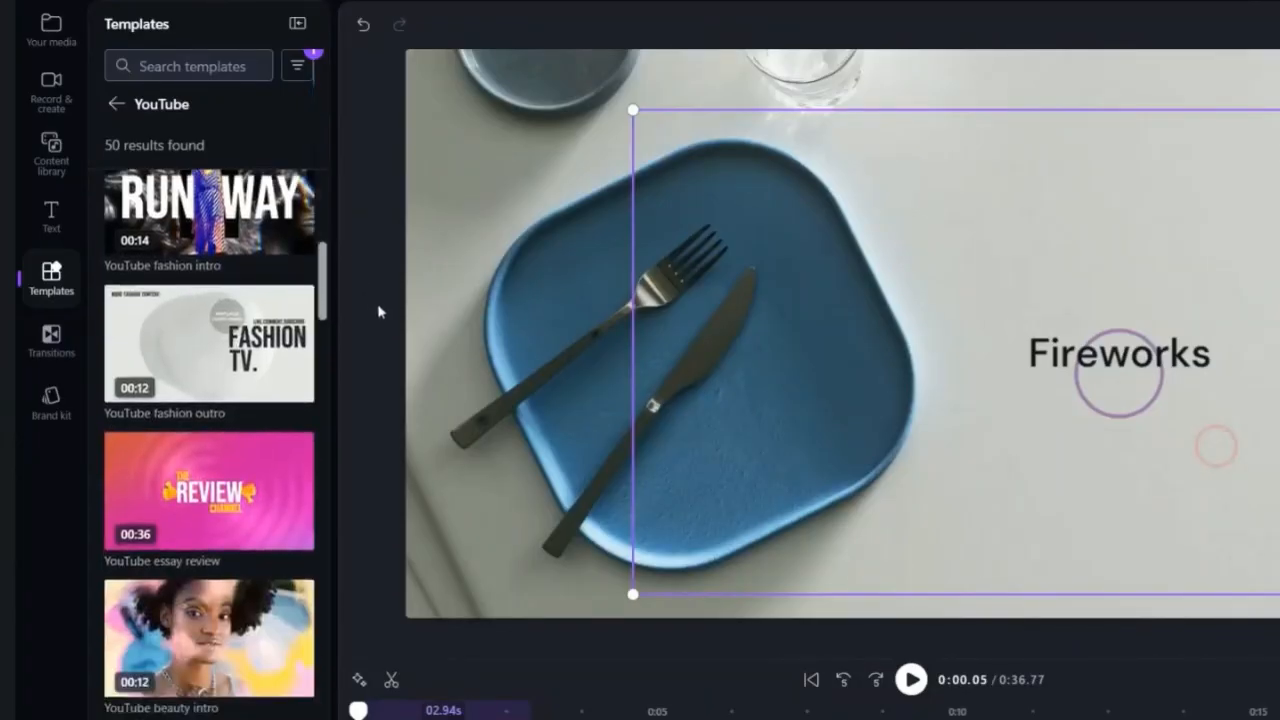
pyautogui.scroll(-3, 378, 311)
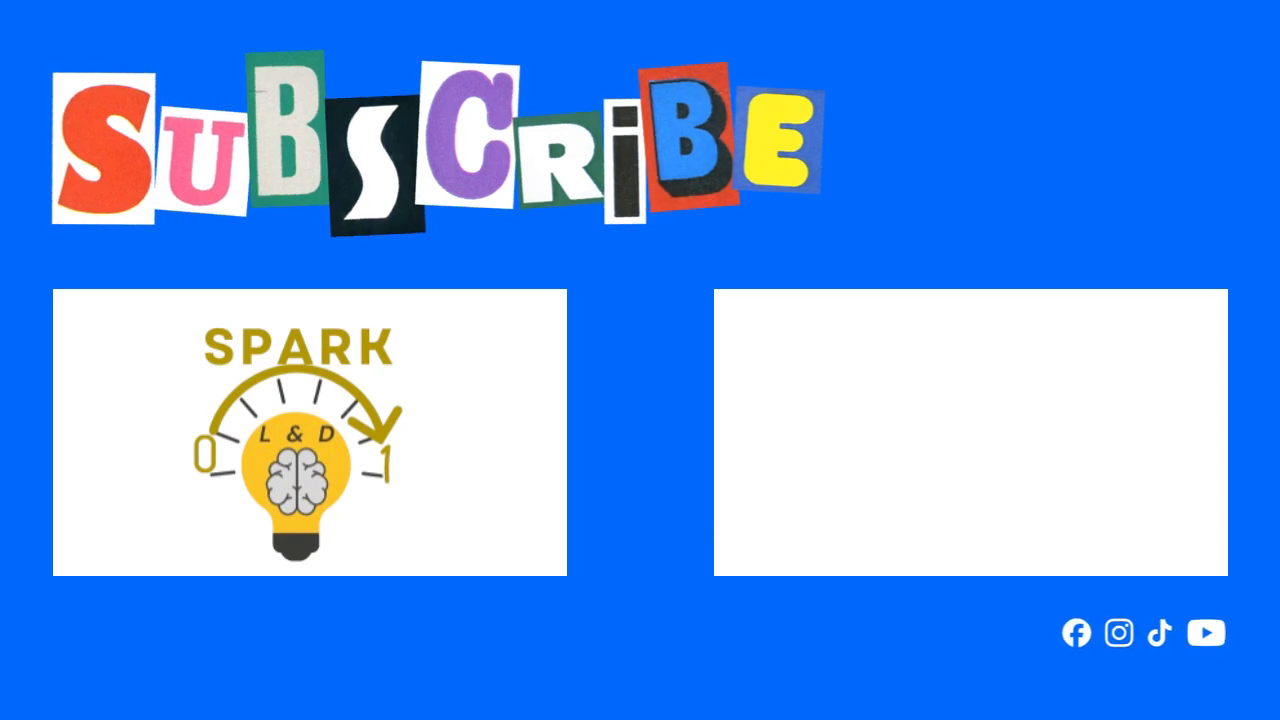
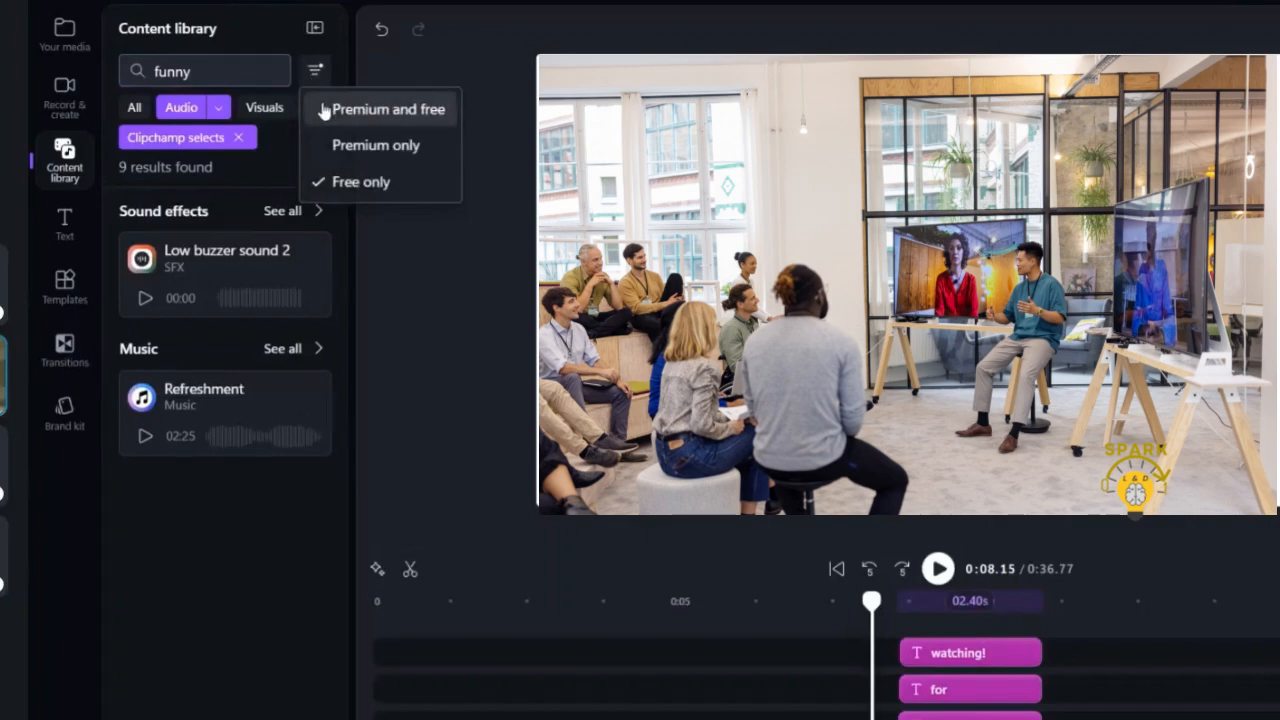
# Step: Include premium items in the funny audio results, list all the music, and listen to Refreshment and Kingston Town
pyautogui.click(326, 109)
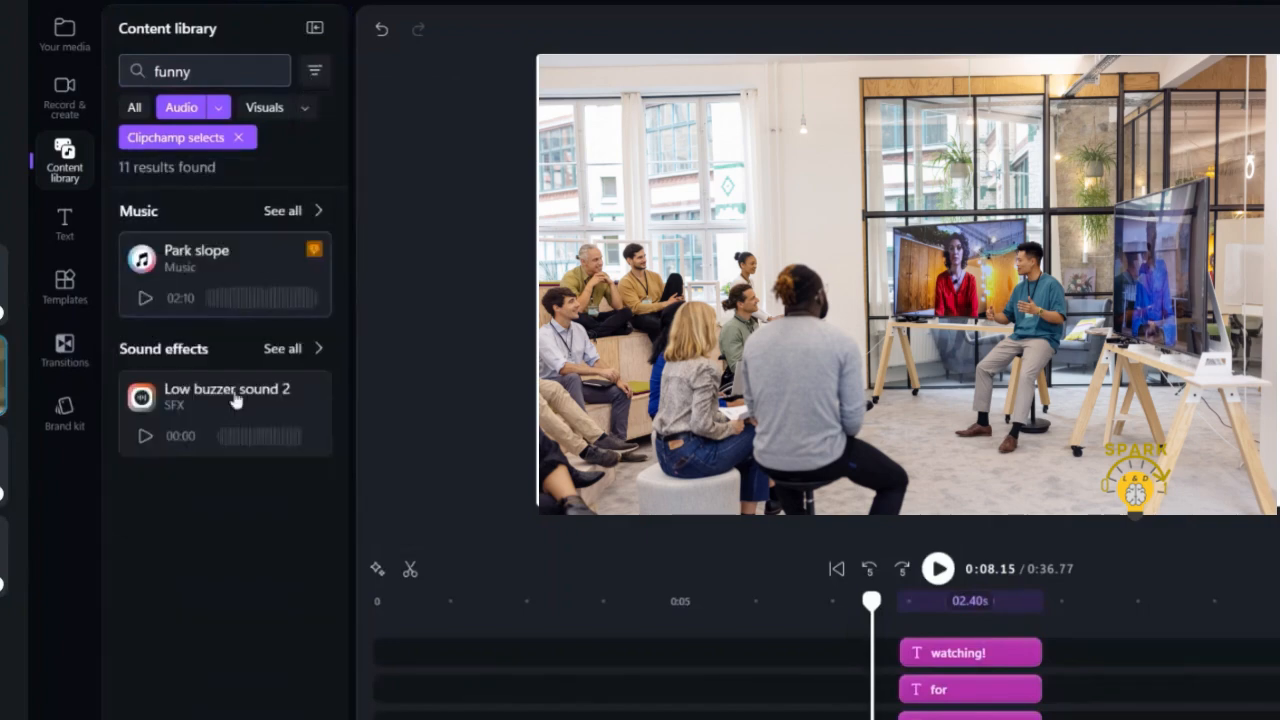
pyautogui.click(279, 212)
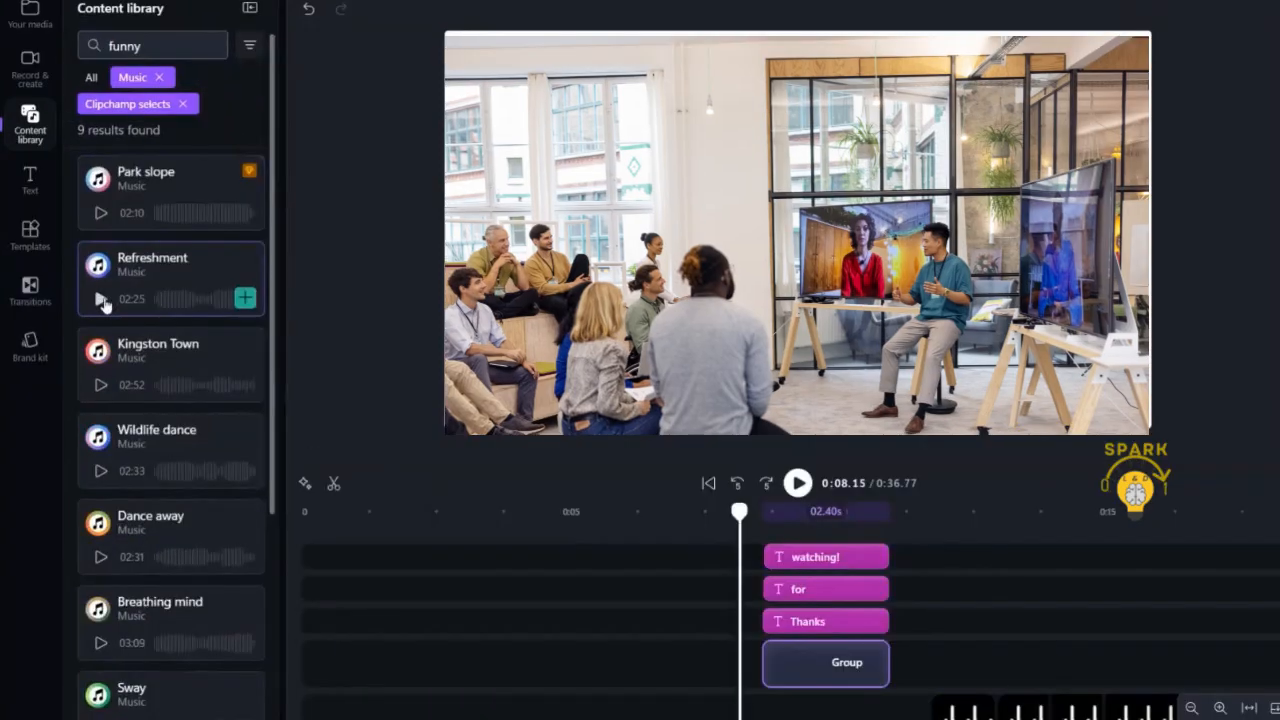
pyautogui.click(100, 299)
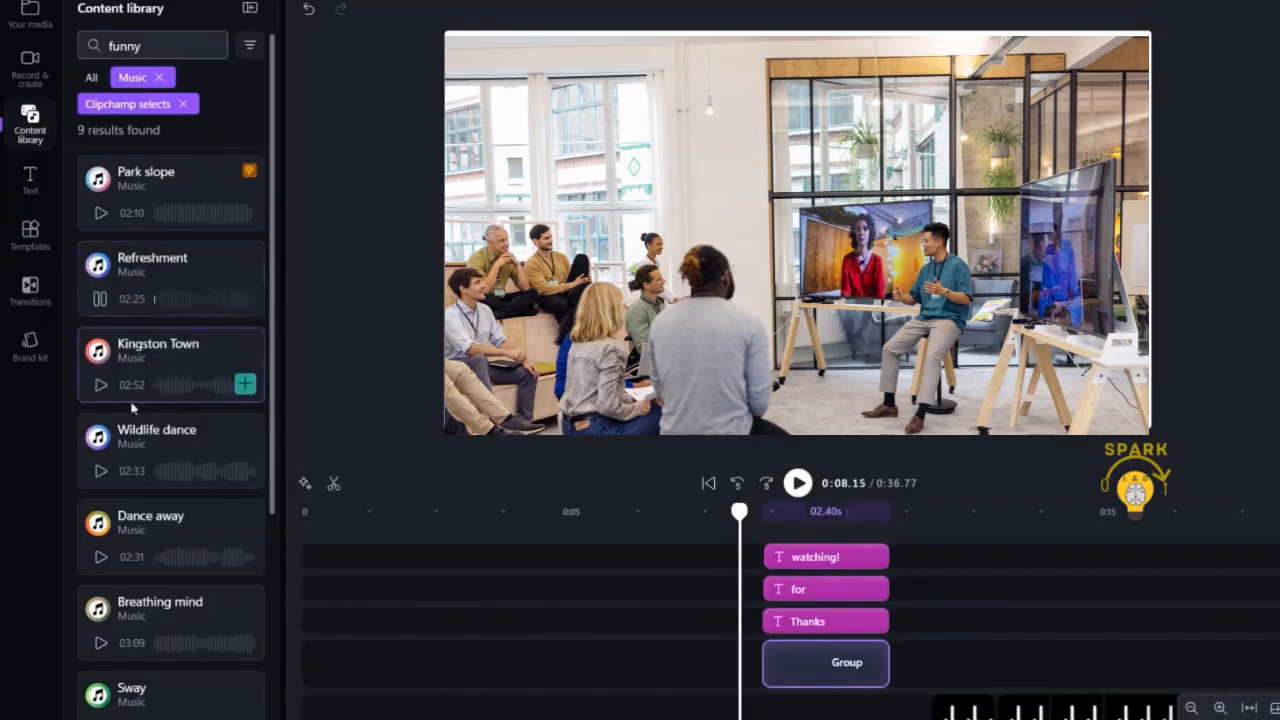
pyautogui.click(100, 386)
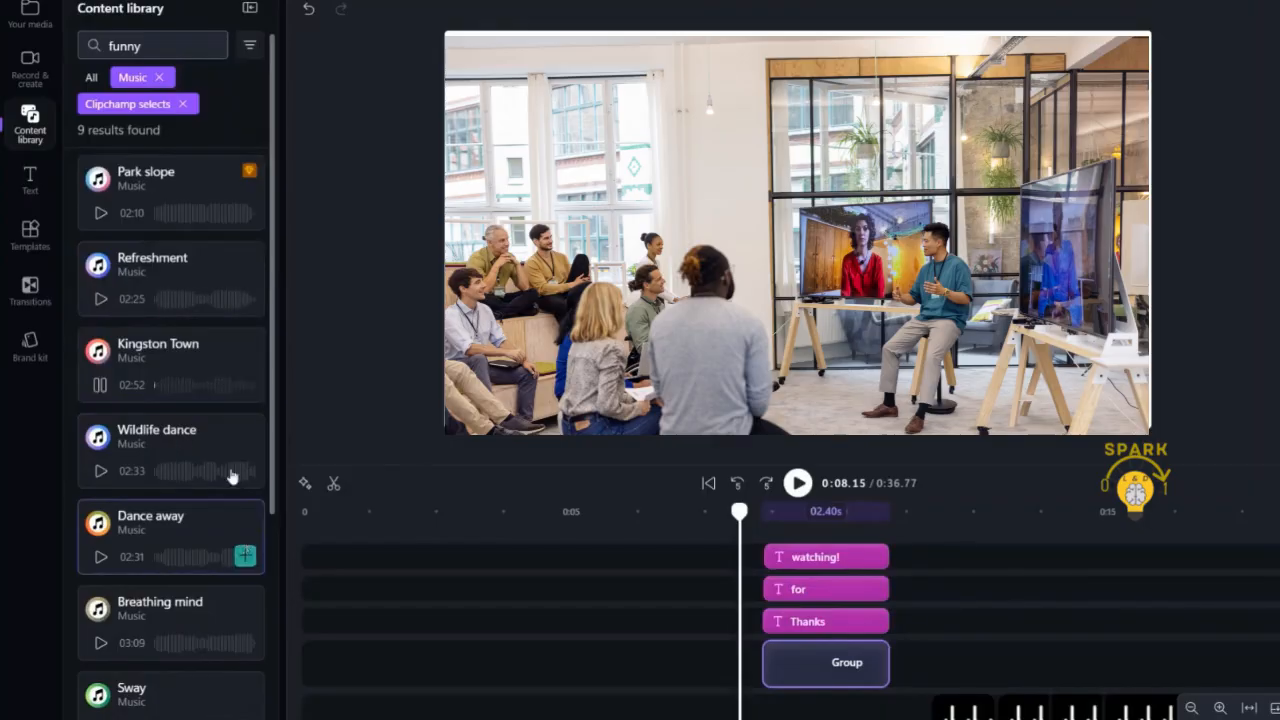
pyautogui.click(100, 379)
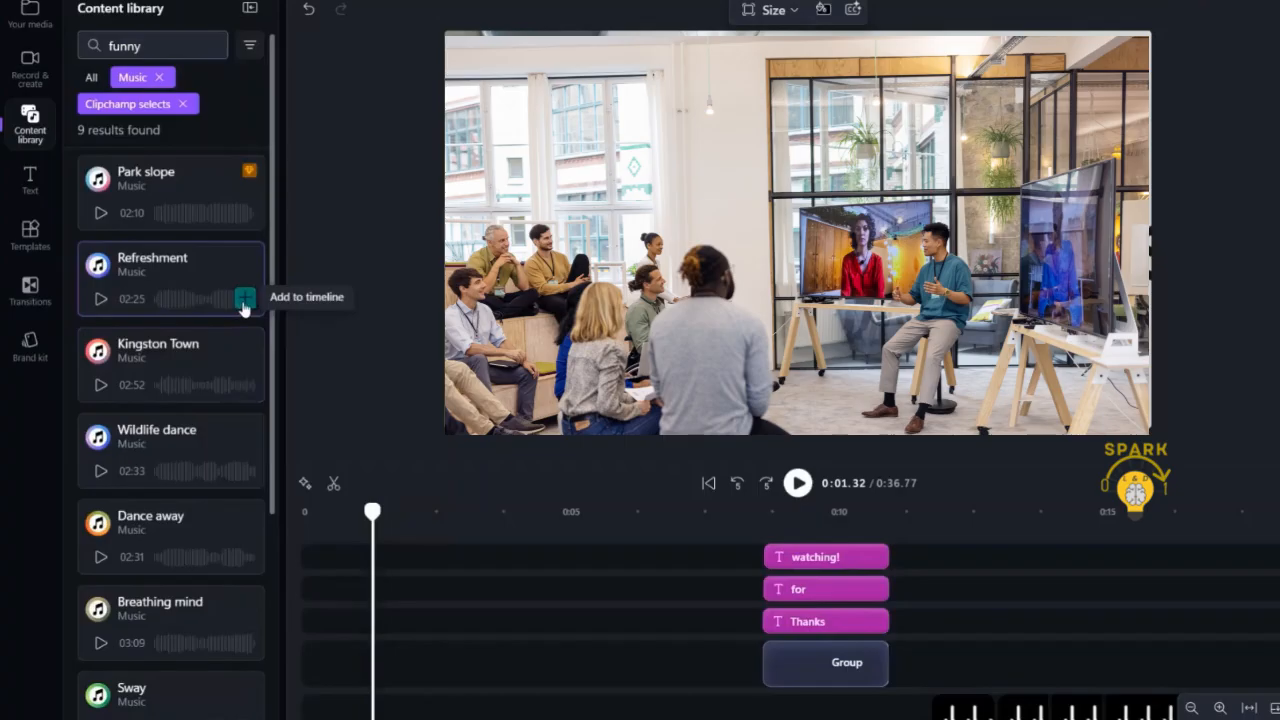
# Step: Add the Refreshment music track to the timeline and move it to the very start
pyautogui.click(242, 304)
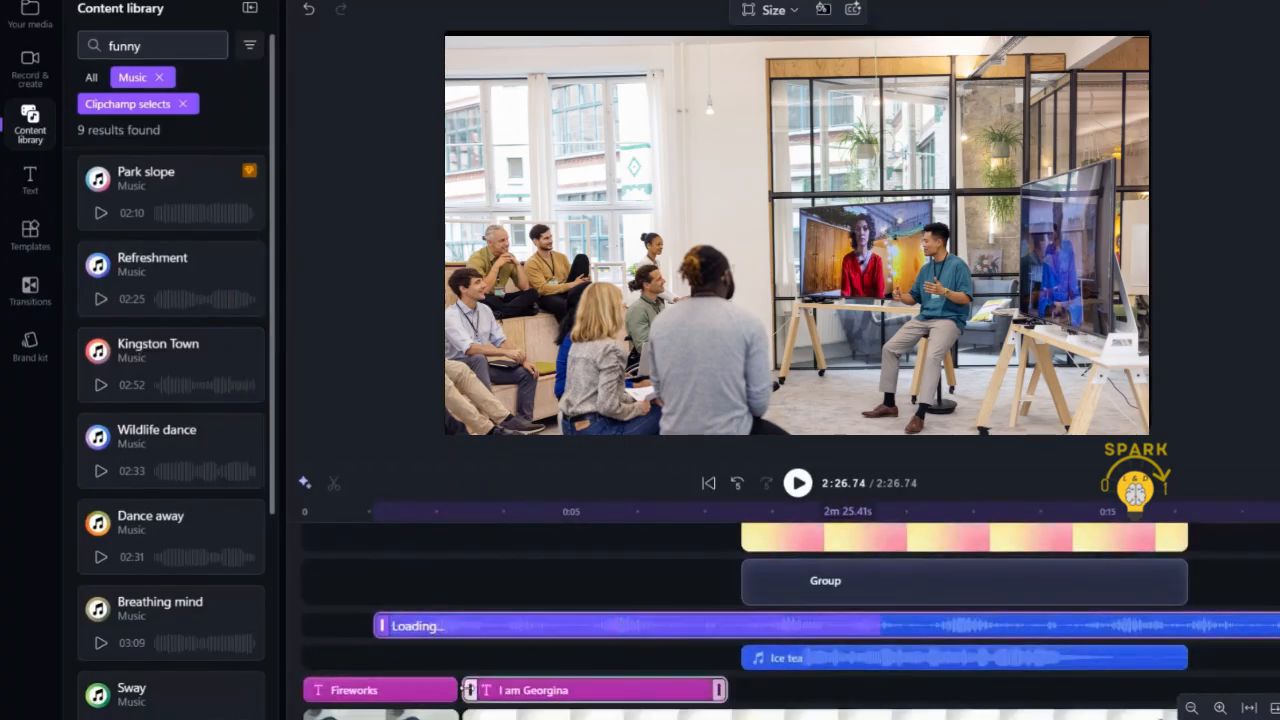
pyautogui.moveTo(532, 621); pyautogui.dragTo(473, 623)
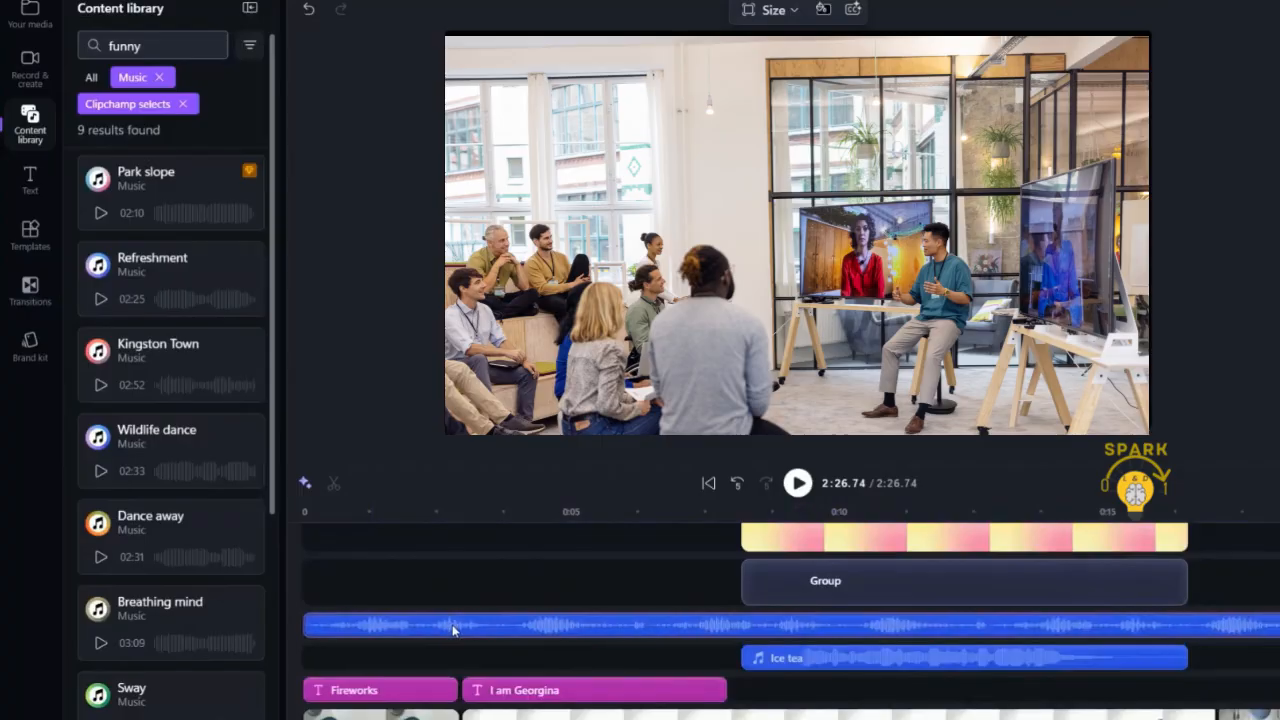
# Step: Enlarge the preview area and play the video in full screen from 0:10.98
pyautogui.moveTo(1080, 497); pyautogui.dragTo(1114, 583)
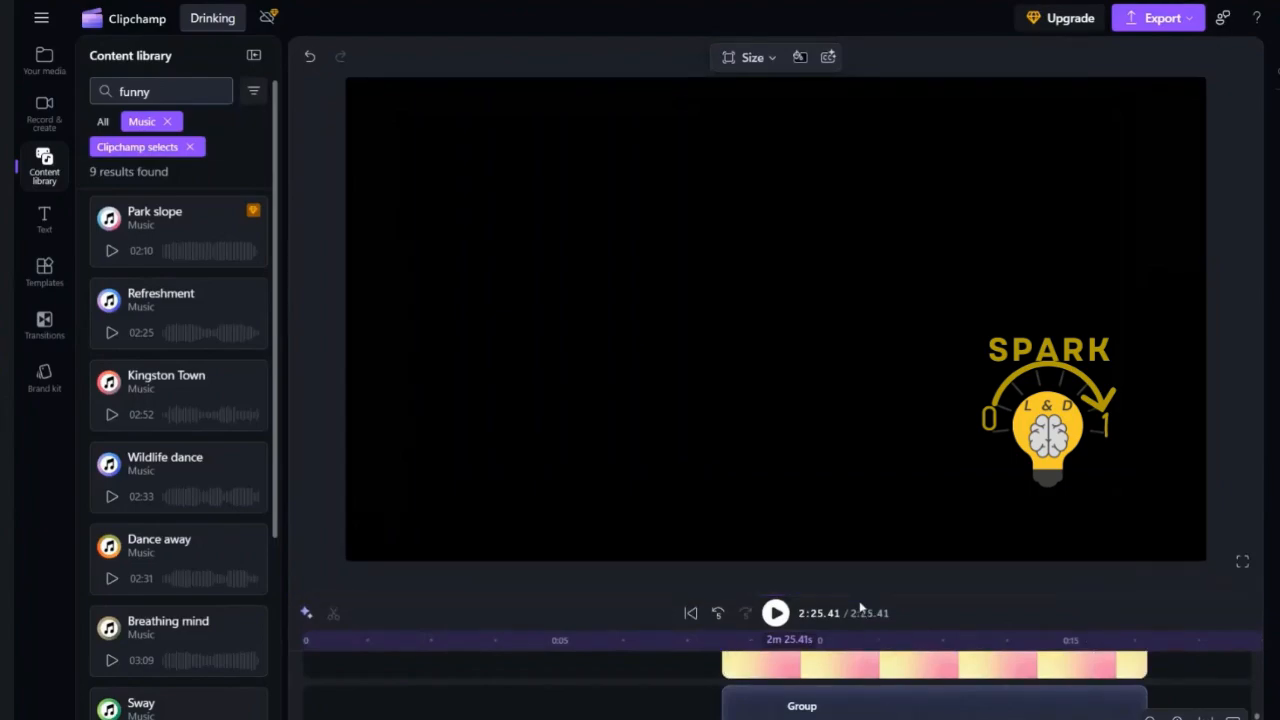
pyautogui.click(865, 641)
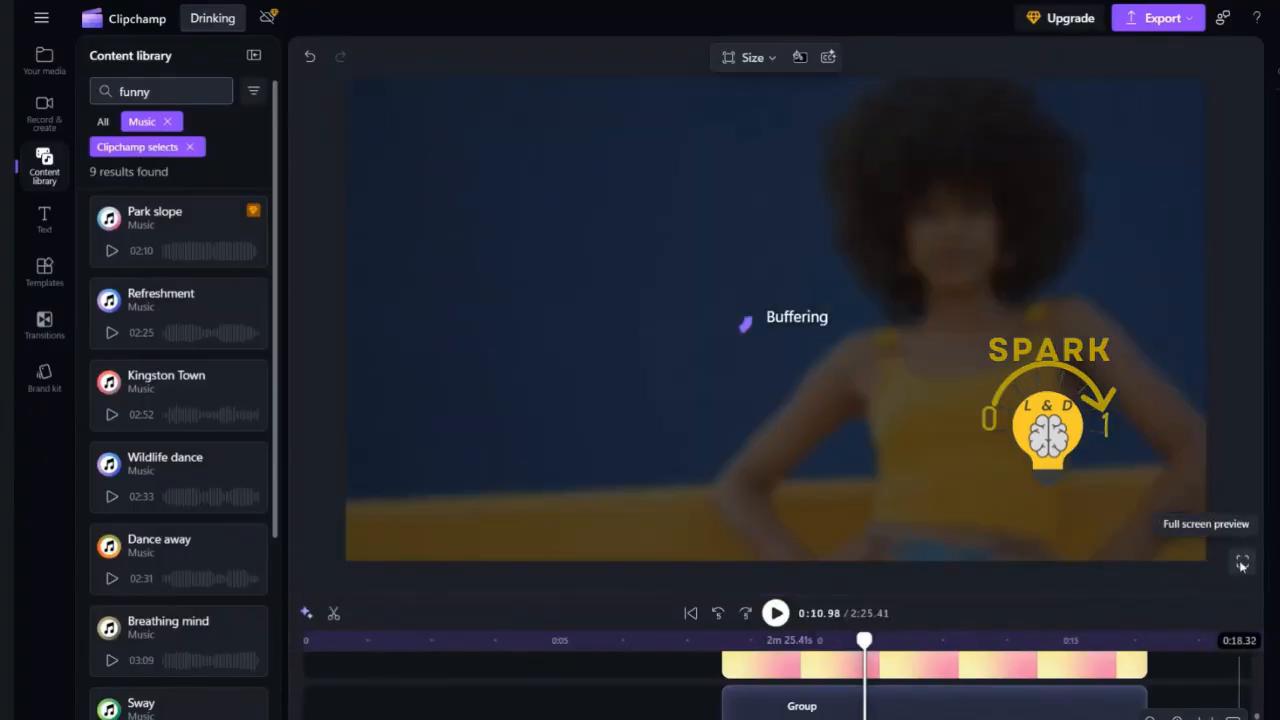
pyautogui.click(1241, 566)
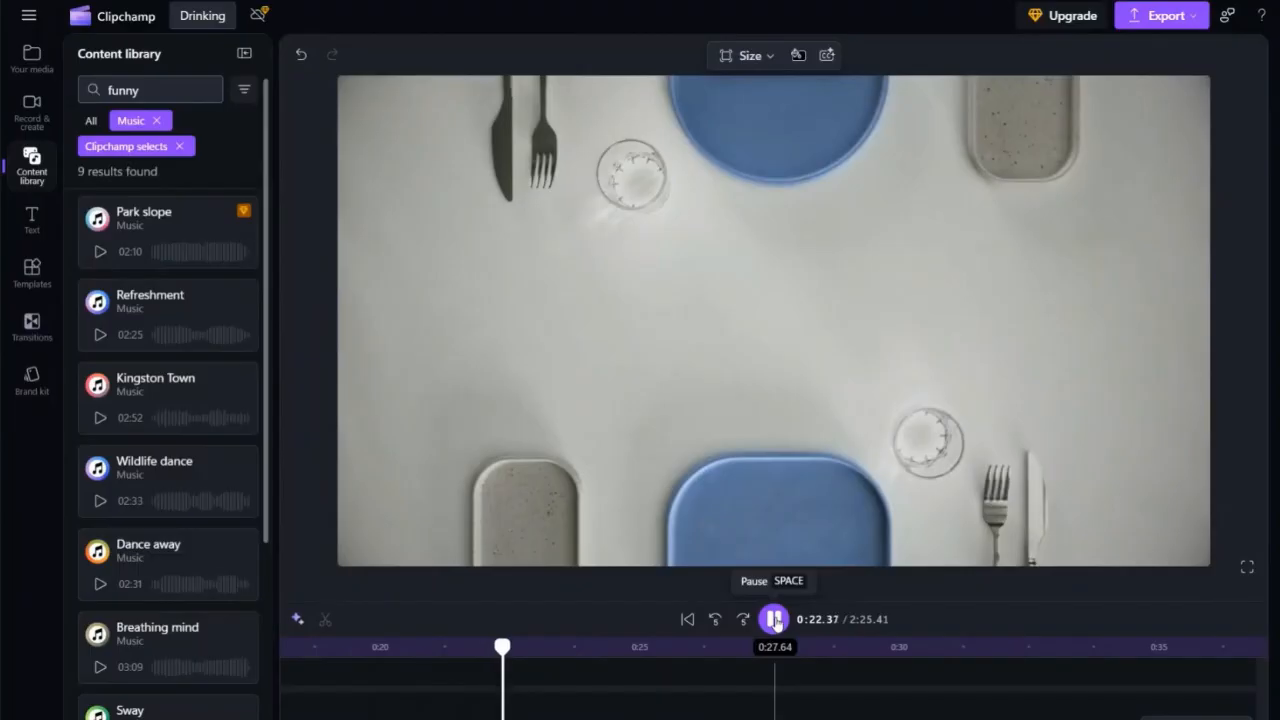
# Step: Pause the playback at 0:22.42, enlarge the timeline area and examine all its tracks from the titles to the audio
pyautogui.click(773, 619)
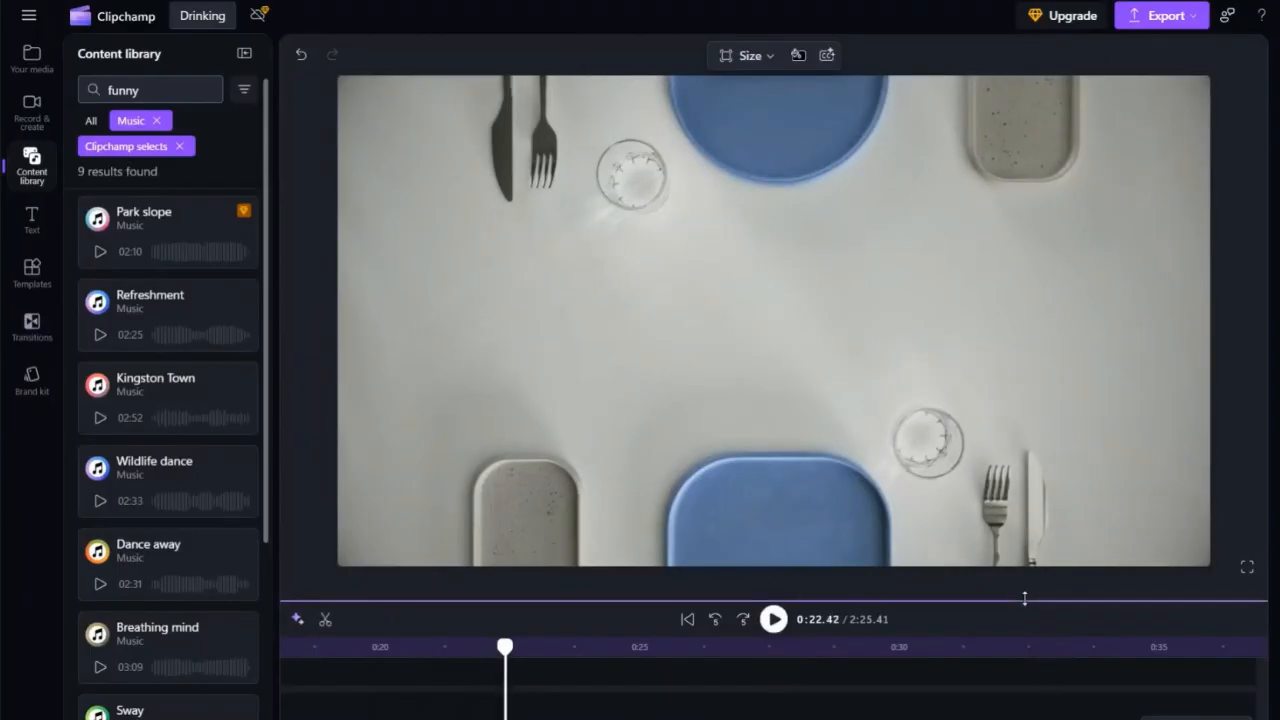
pyautogui.moveTo(1024, 598); pyautogui.dragTo(960, 189)
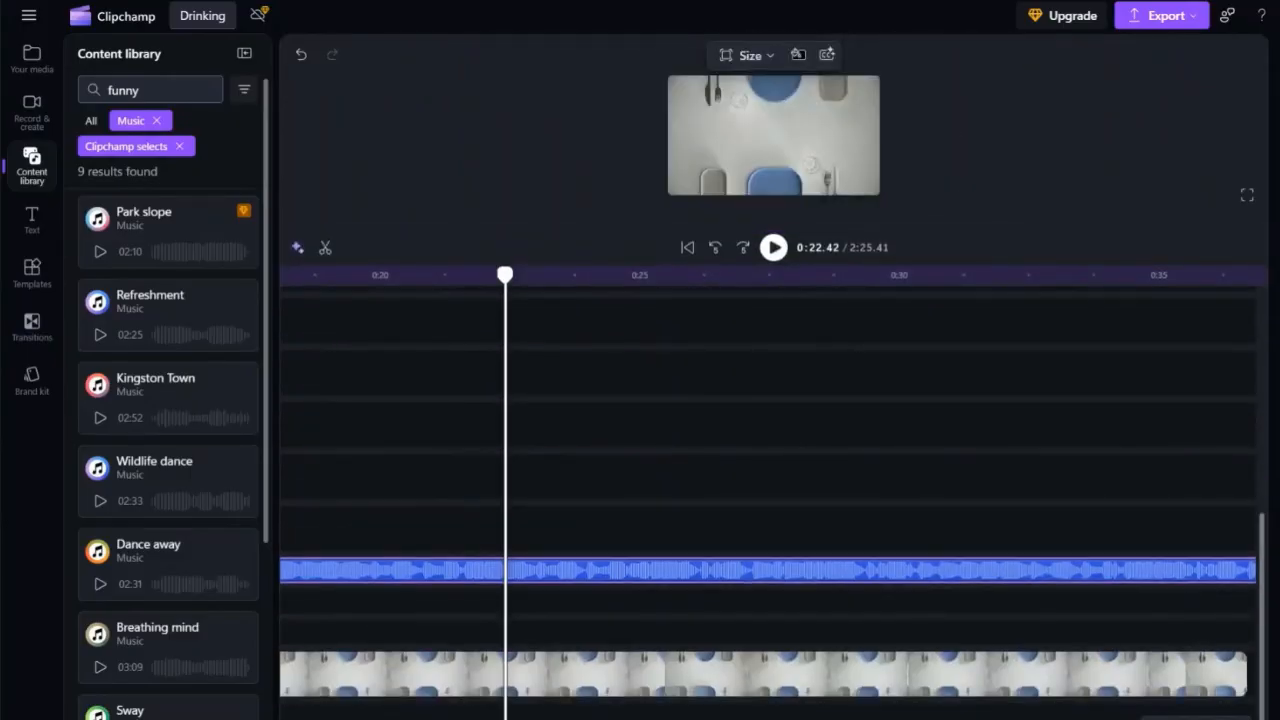
pyautogui.hscroll(-10, 477, 450)
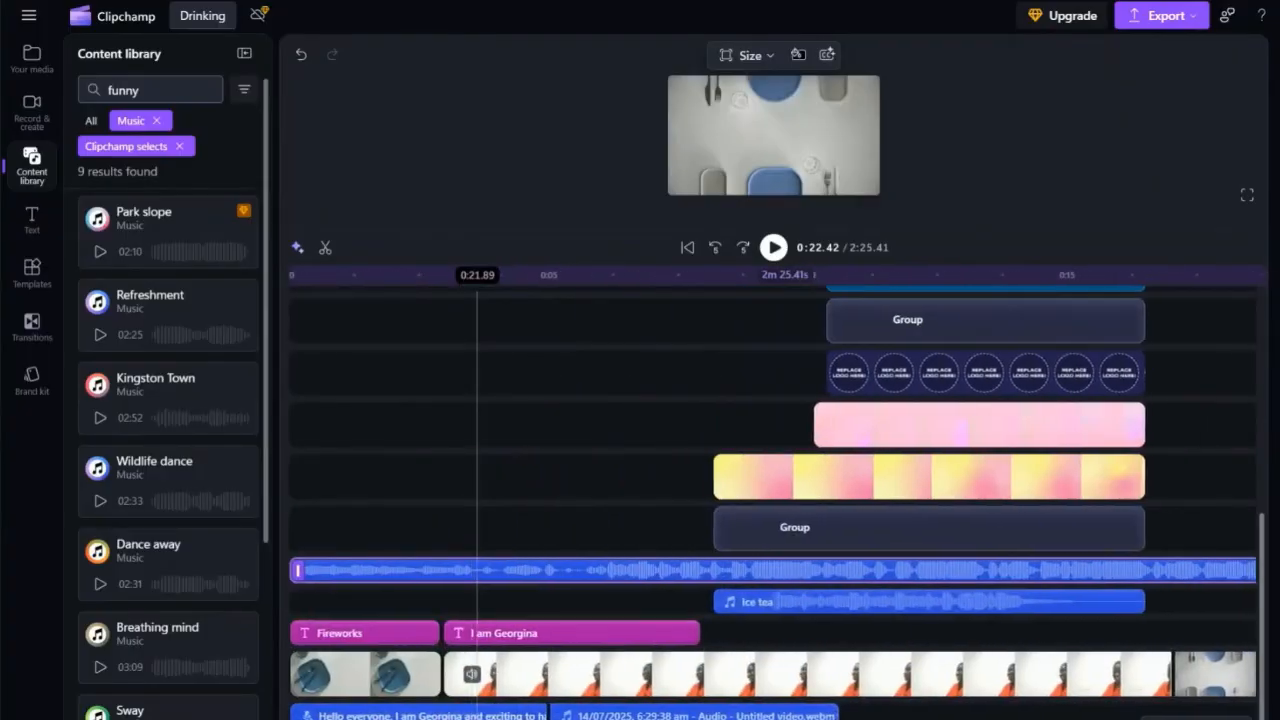
pyautogui.hscroll(2, 477, 450)
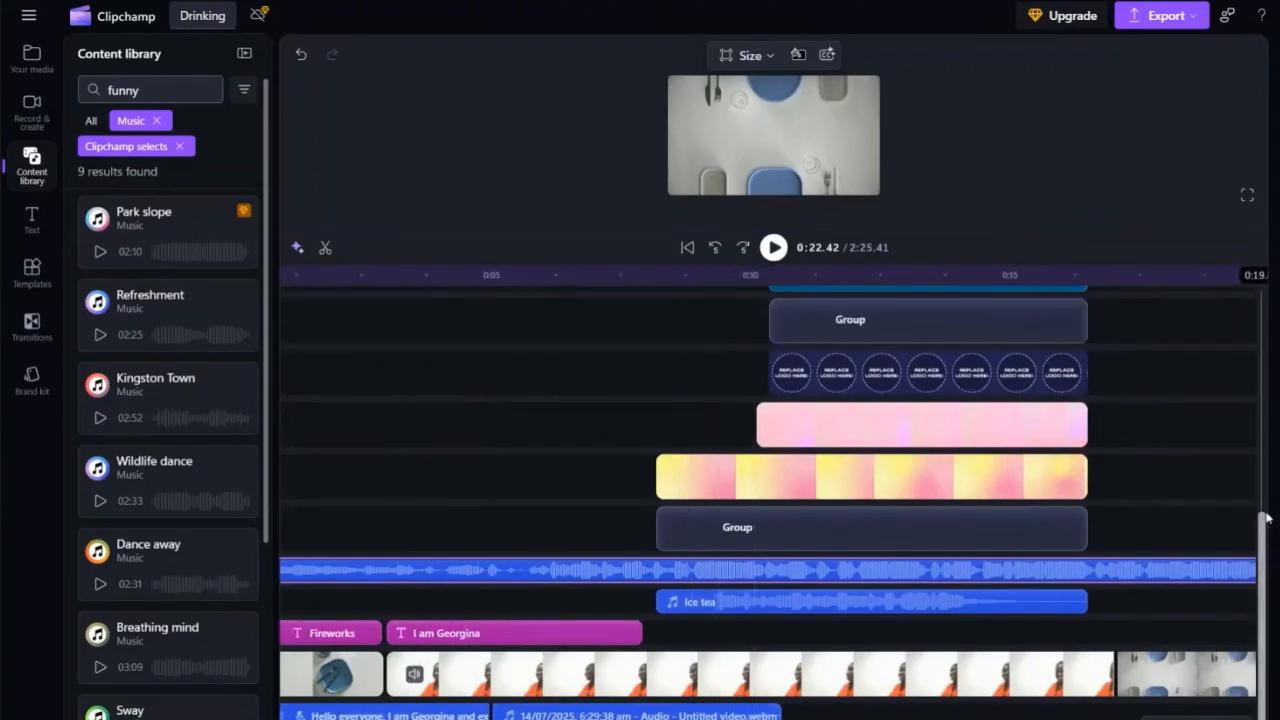
pyautogui.scroll(3, 1266, 510)
pyautogui.moveTo(1266, 497); pyautogui.dragTo(1250, 323)
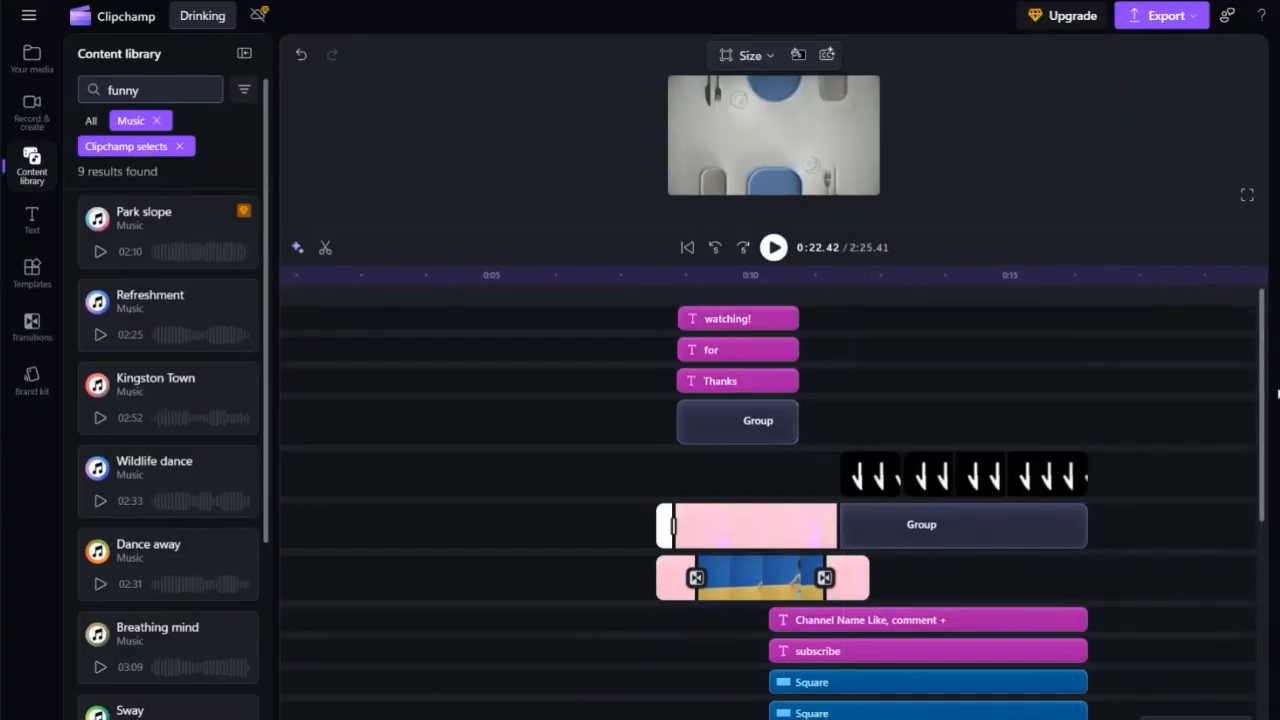
pyautogui.moveTo(1264, 457); pyautogui.dragTo(1263, 641)
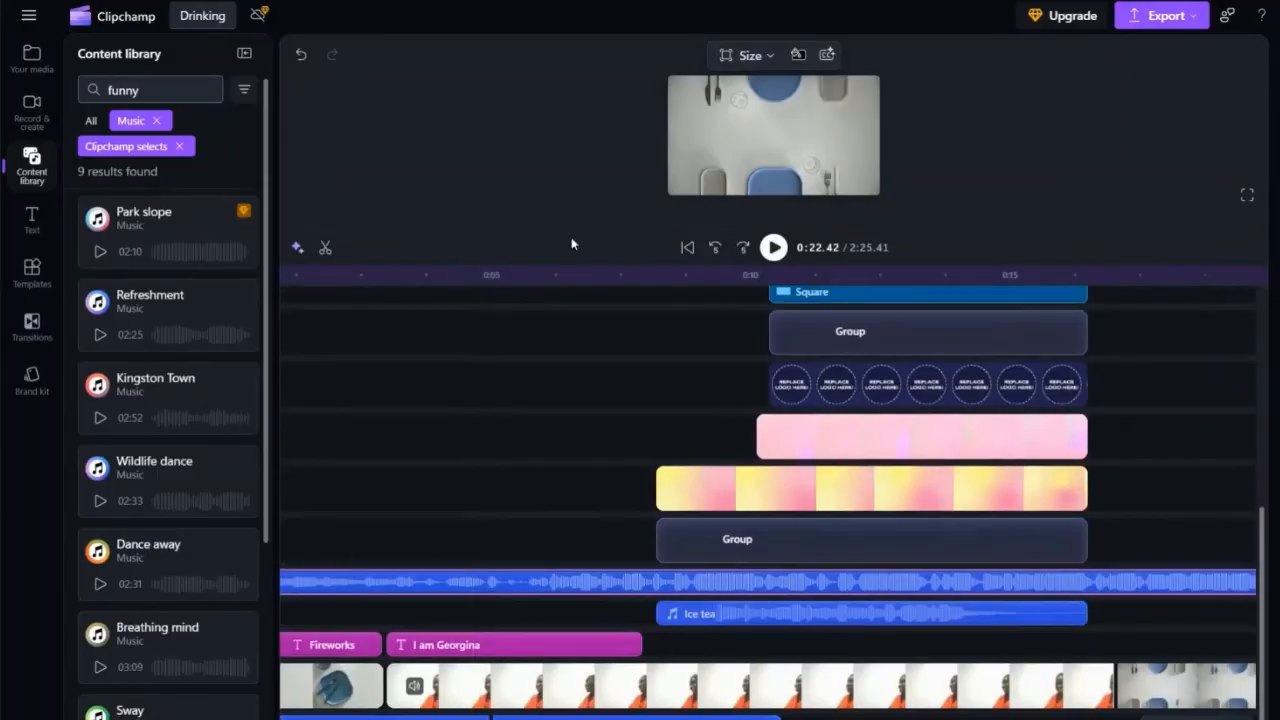
# Step: Show the project's media and check the available import sources without importing a file
pyautogui.click(32, 60)
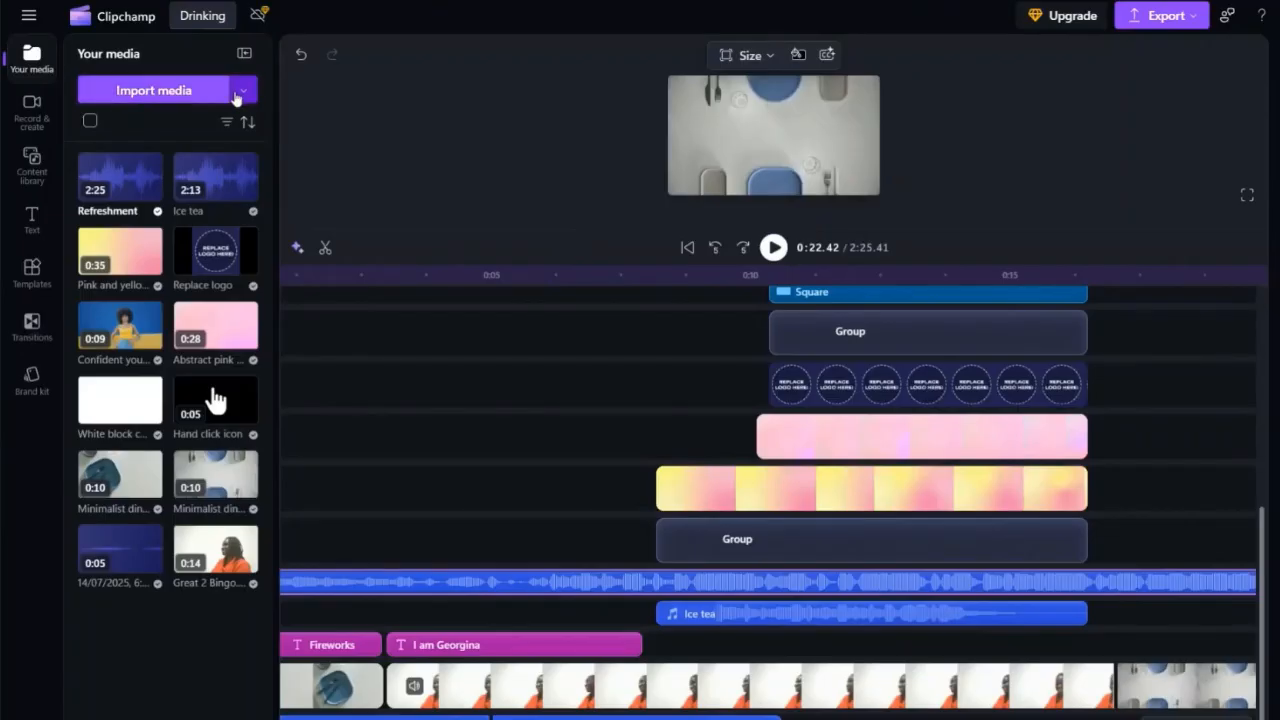
pyautogui.click(240, 92)
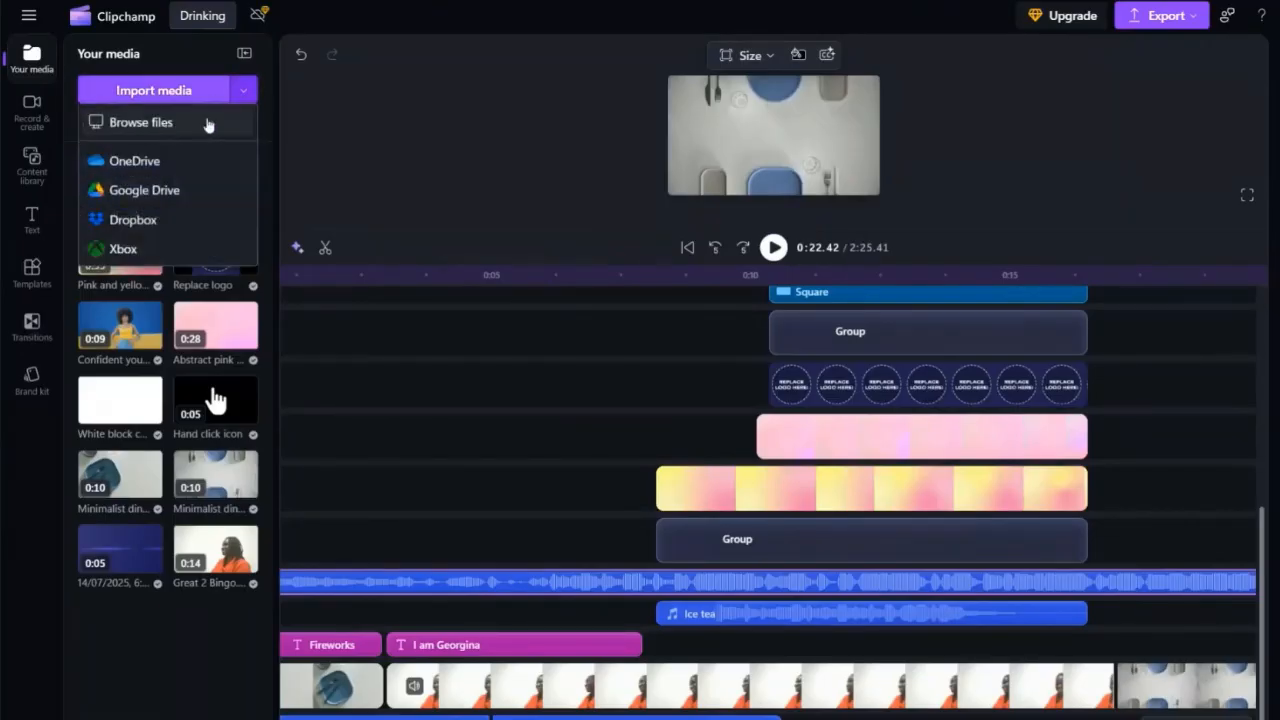
pyautogui.click(354, 134)
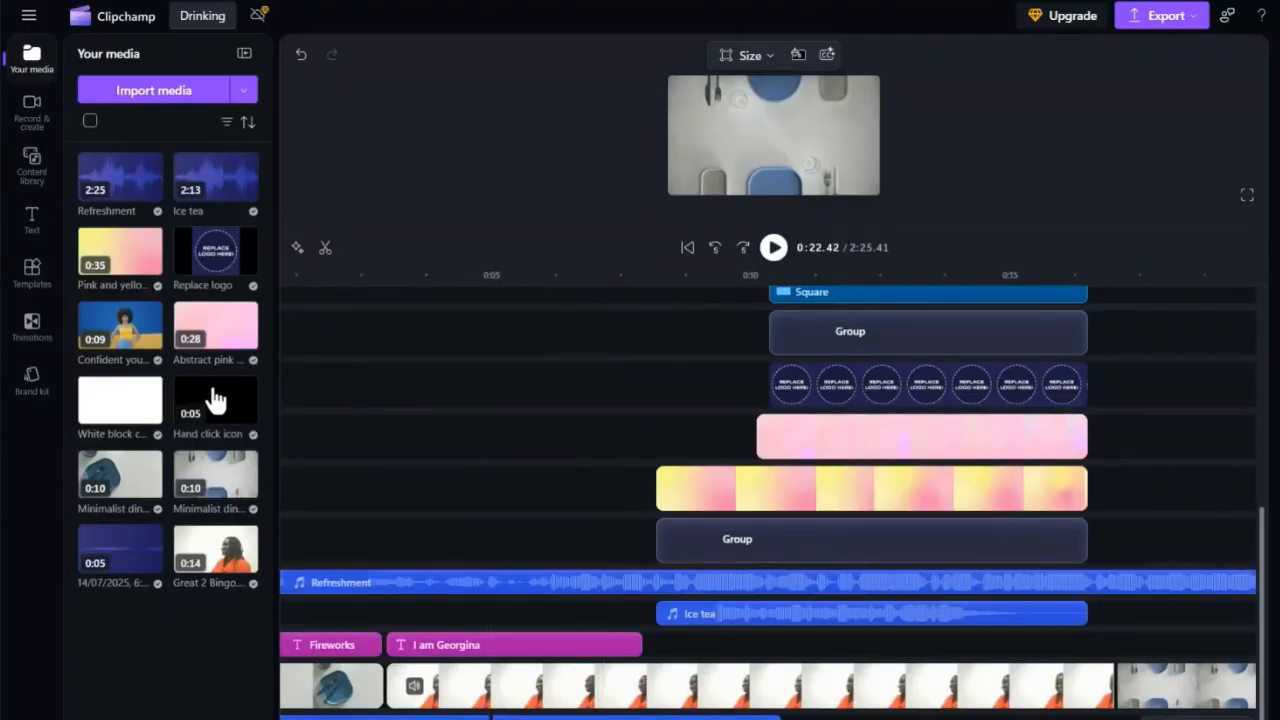
# Step: Open the Refreshment track's audio settings, try its volume at 200%, and lower it again
pyautogui.click(1015, 591)
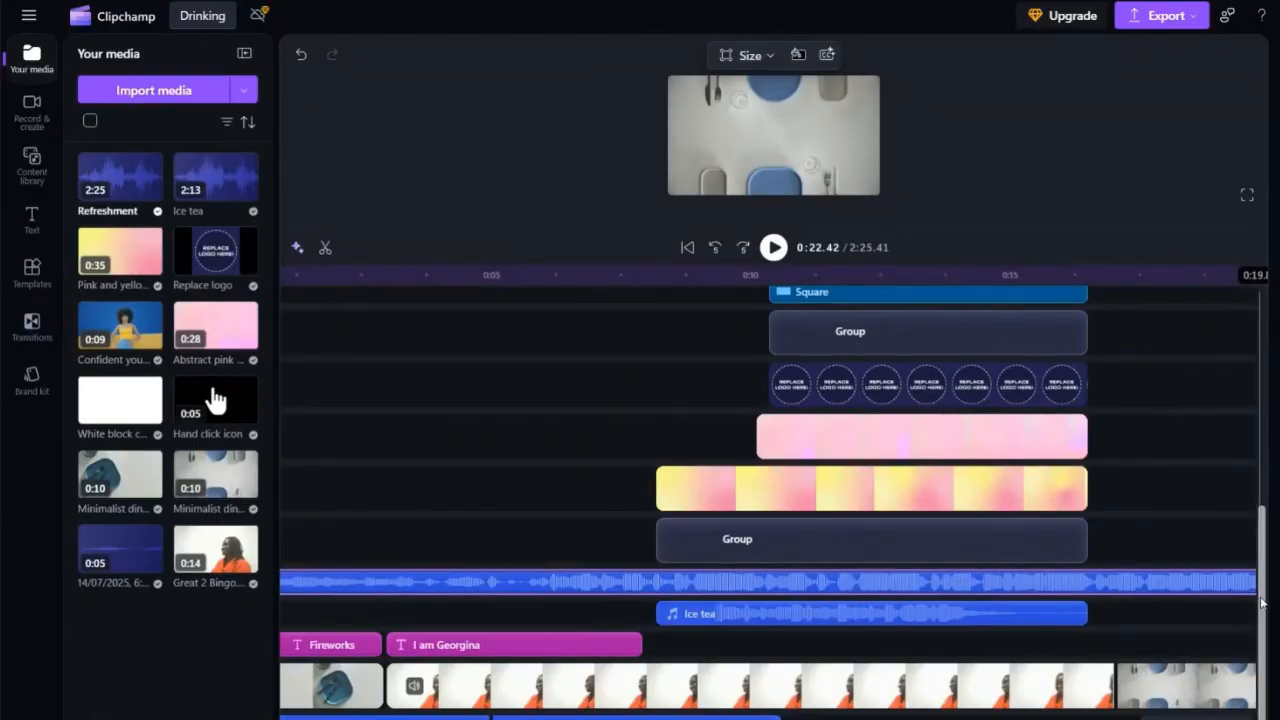
pyautogui.moveTo(1262, 598); pyautogui.dragTo(1263, 585)
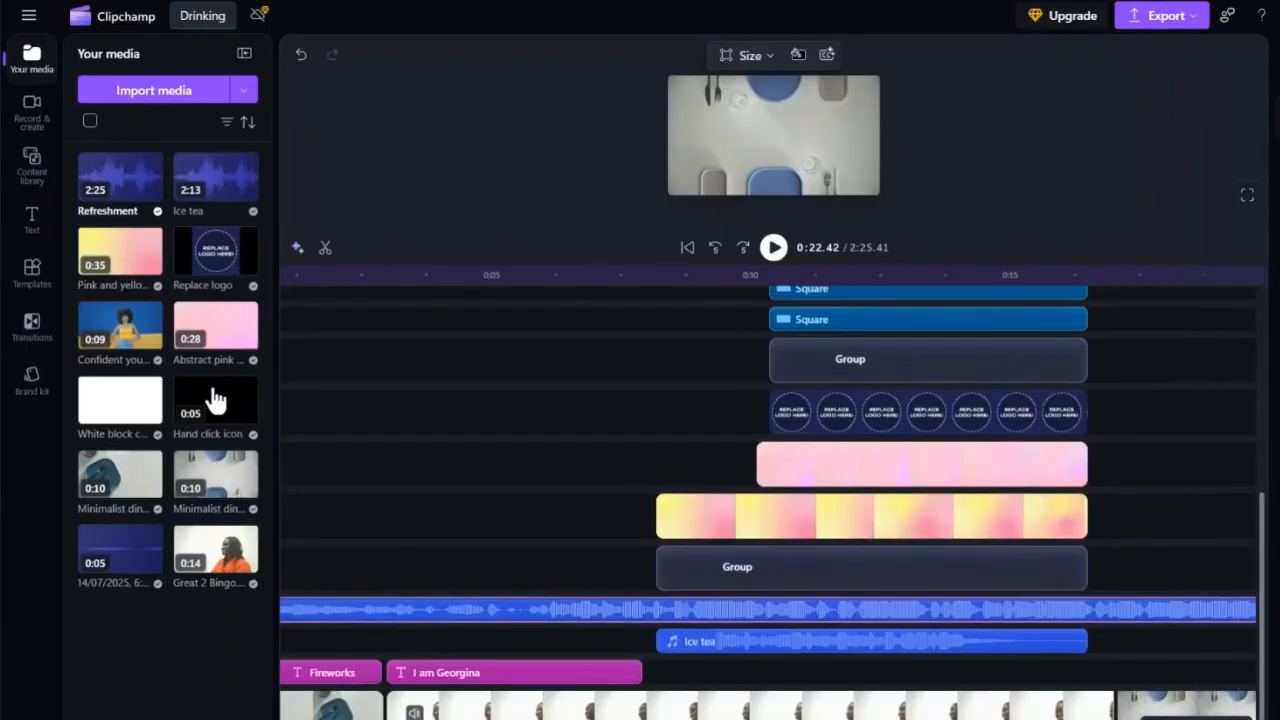
pyautogui.click(1277, 108)
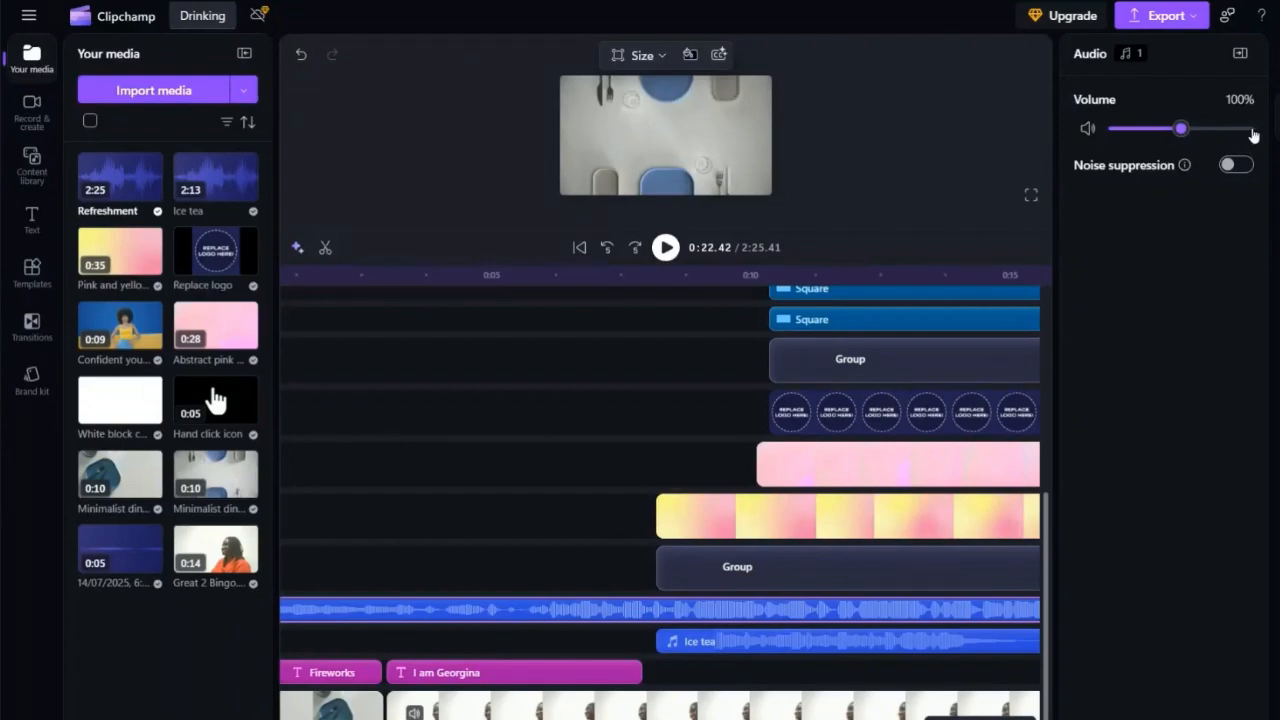
pyautogui.click(1251, 130)
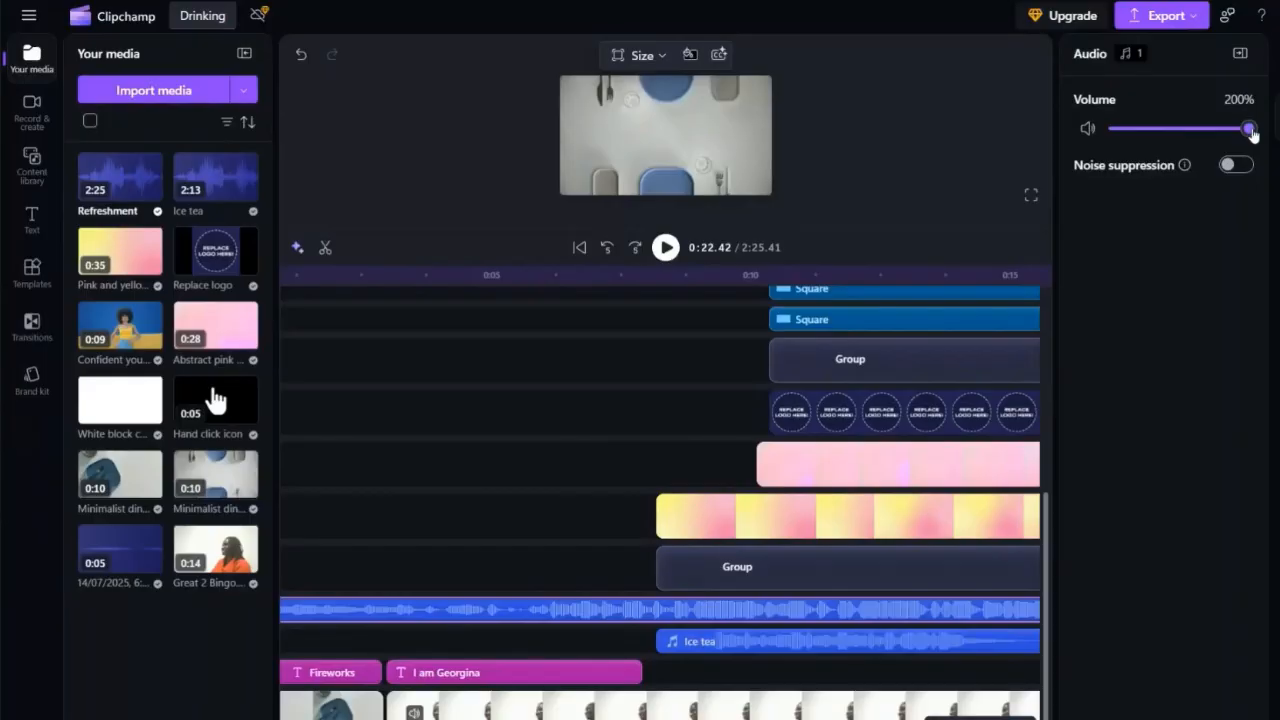
pyautogui.moveTo(1251, 131); pyautogui.dragTo(1179, 133)
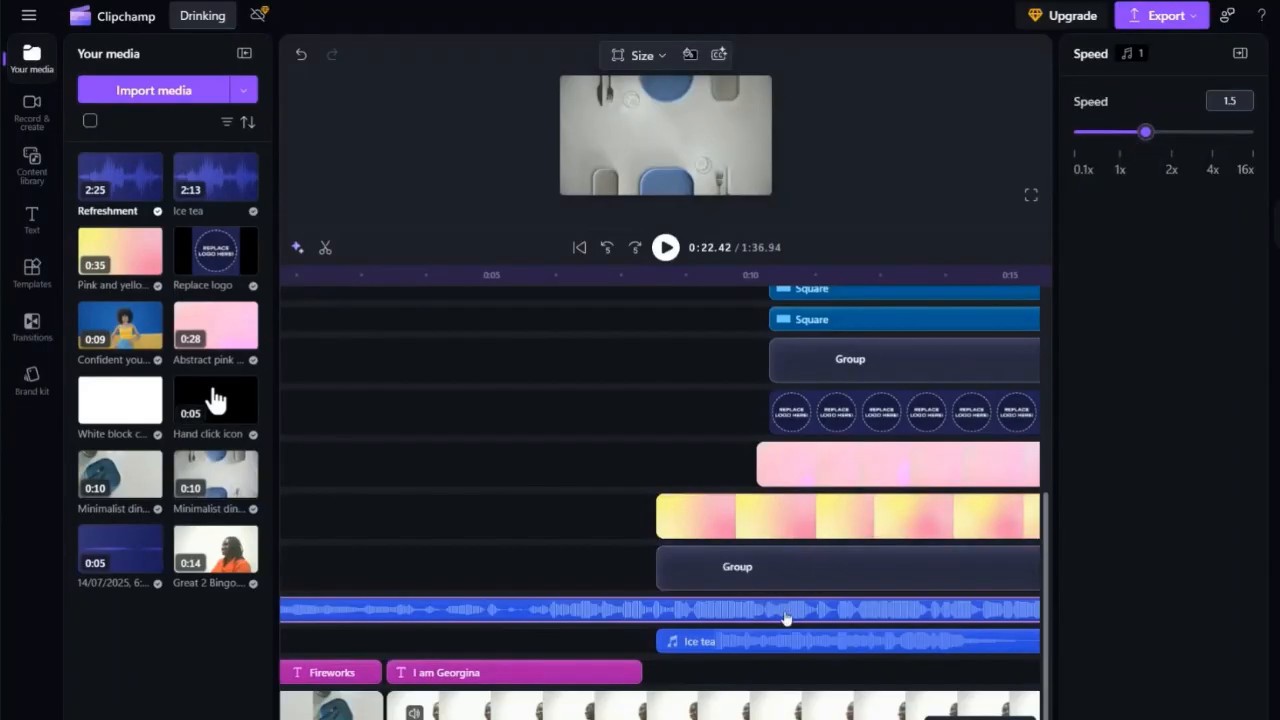
# Step: Set the Refreshment track's speed to 0.9 and the Great 2 Bingo clip's speed to 1.9
pyautogui.click(1119, 134)
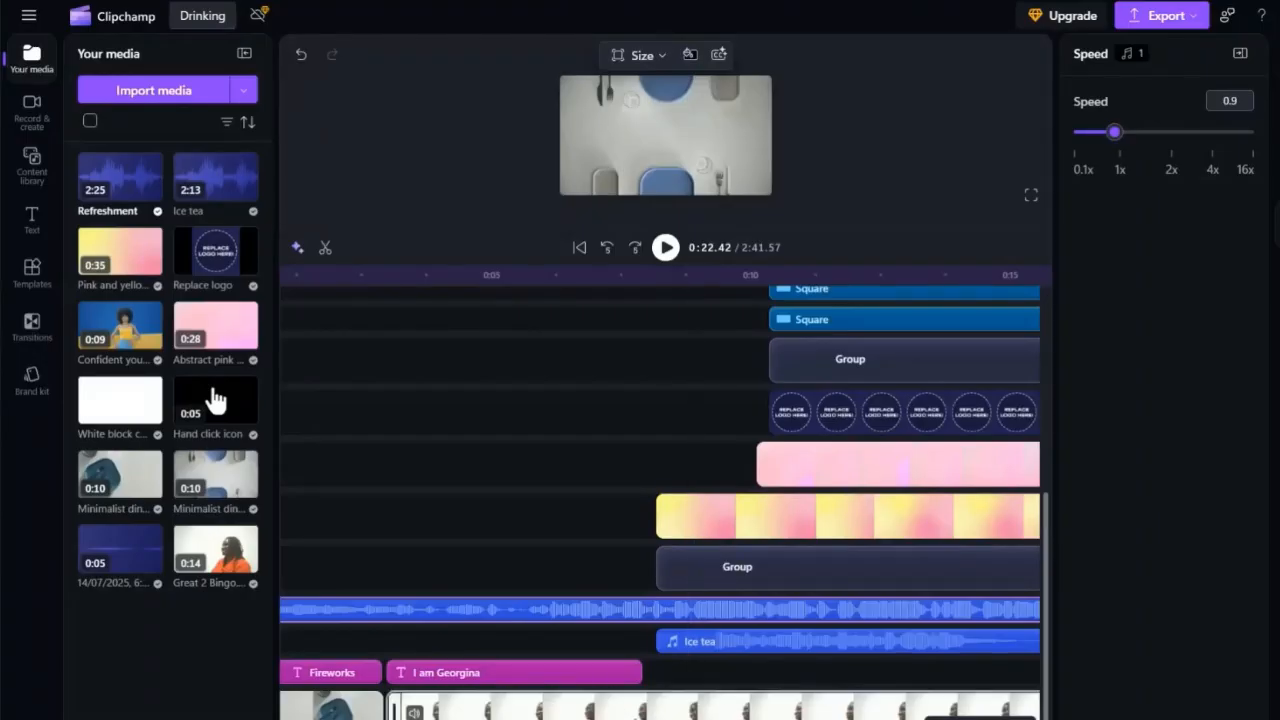
pyautogui.click(611, 716)
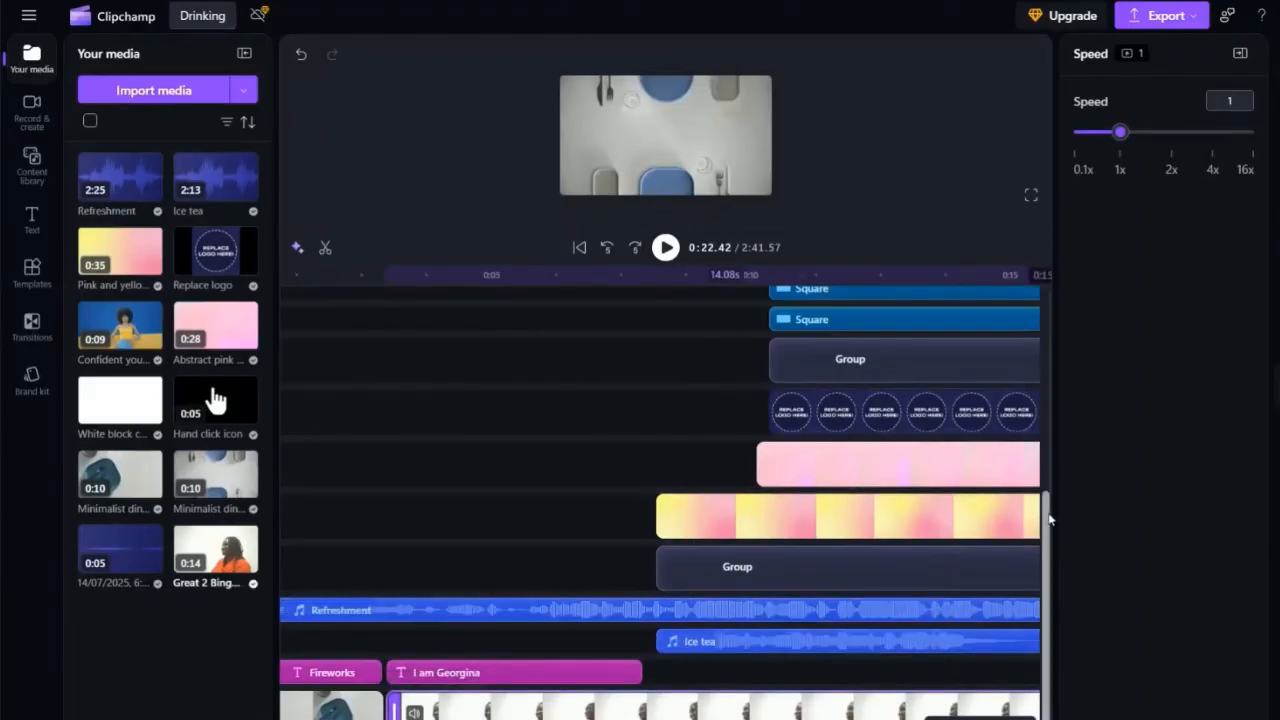
pyautogui.moveTo(1048, 527); pyautogui.dragTo(1047, 581)
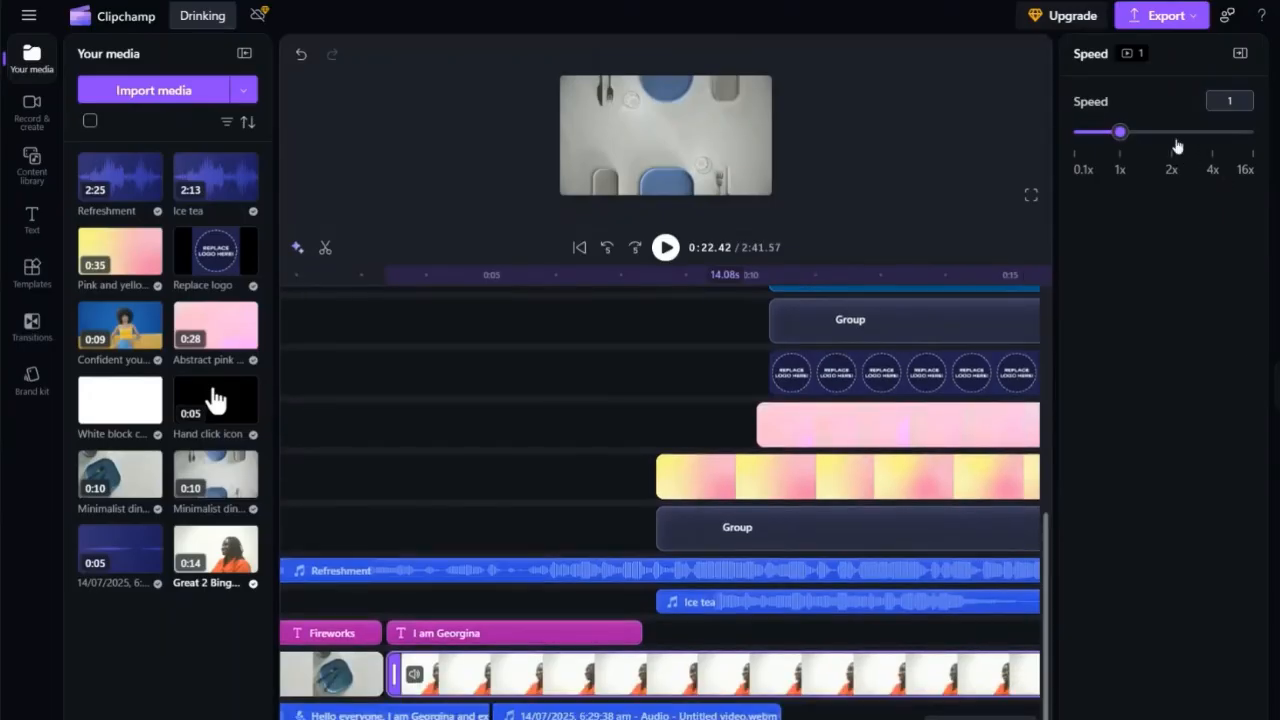
pyautogui.click(1168, 132)
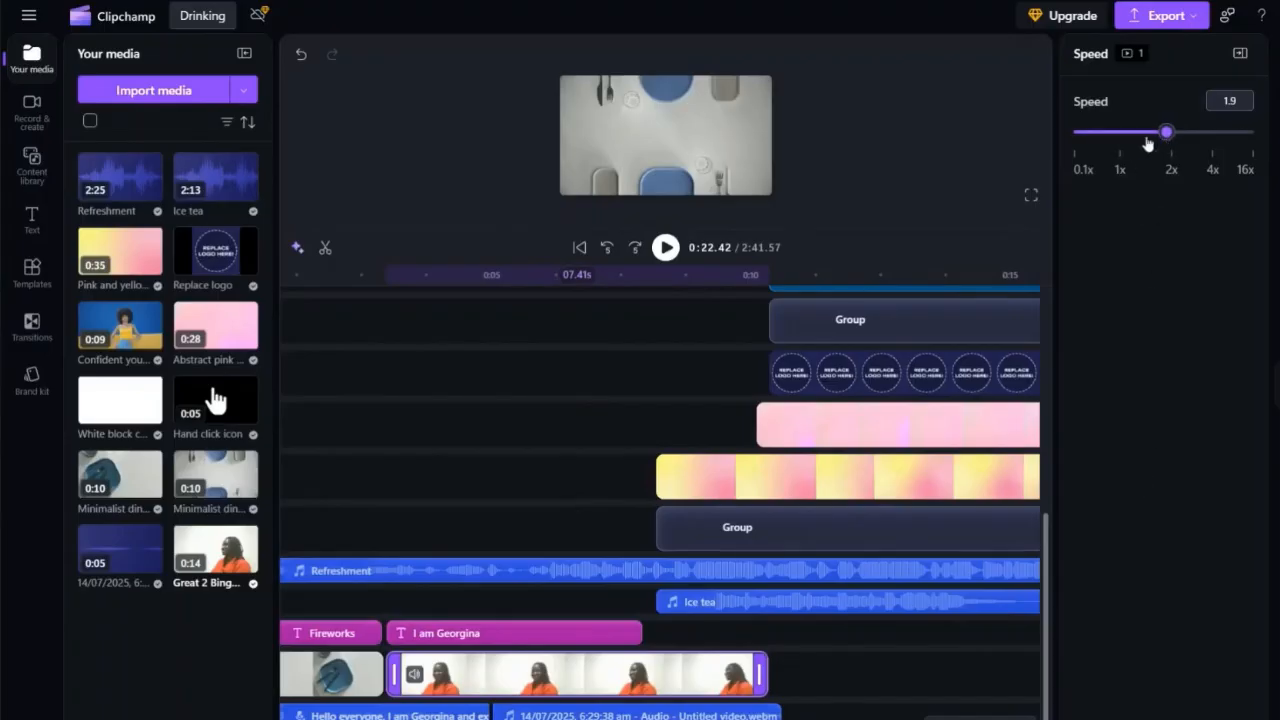
# Step: Move the playhead to 0:03.04, select the Great 2 Bingo clip, and browse the transitions from fades and blurs to the cartoon effects
pyautogui.moveTo(622, 421)
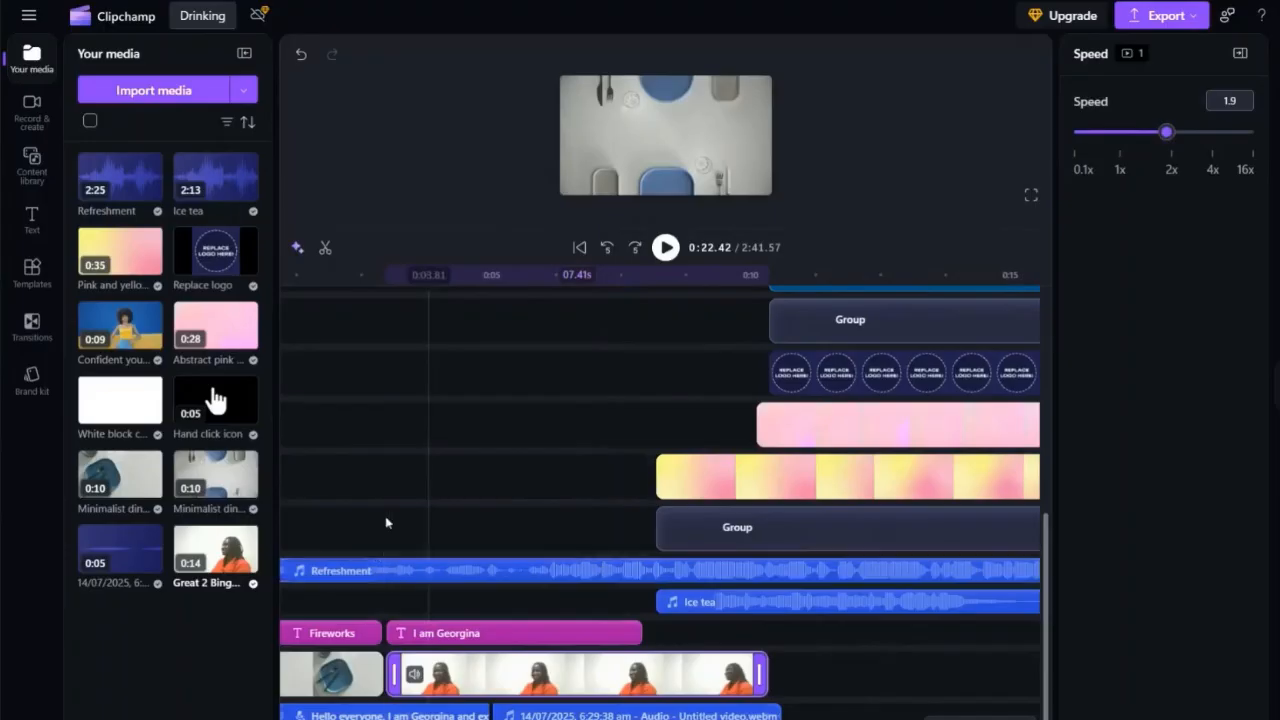
pyautogui.click(390, 299)
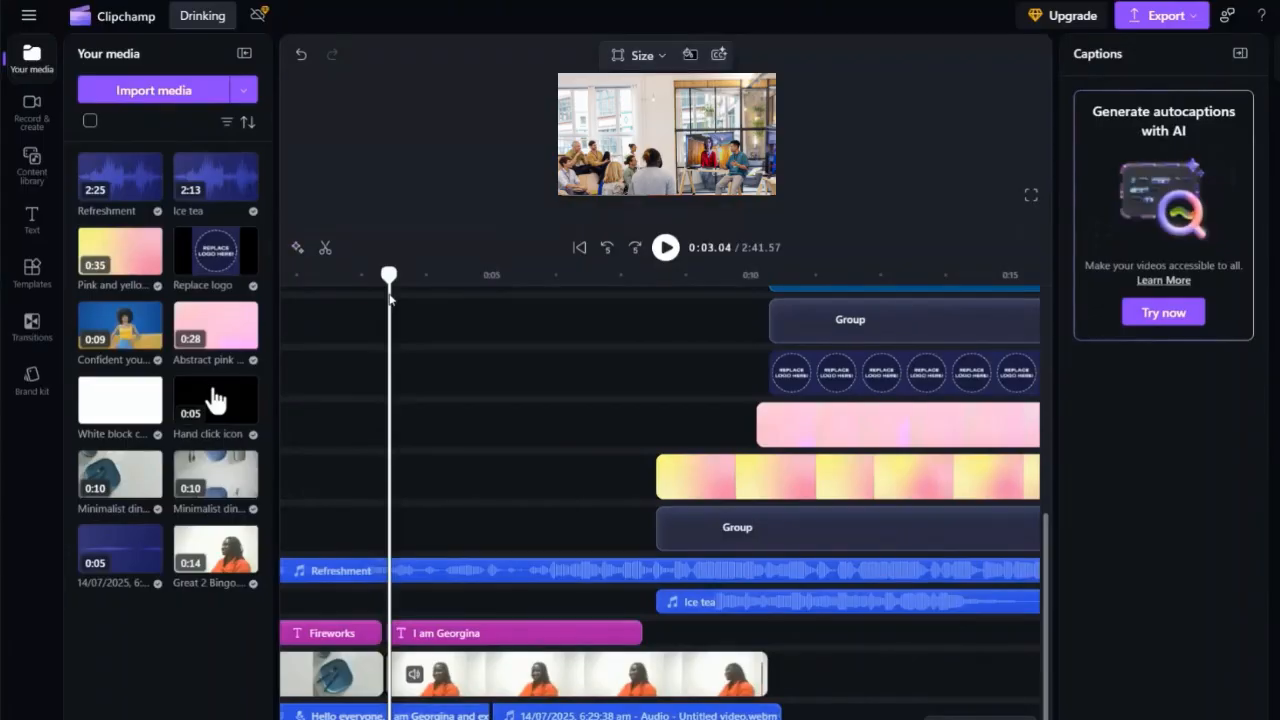
pyautogui.click(568, 683)
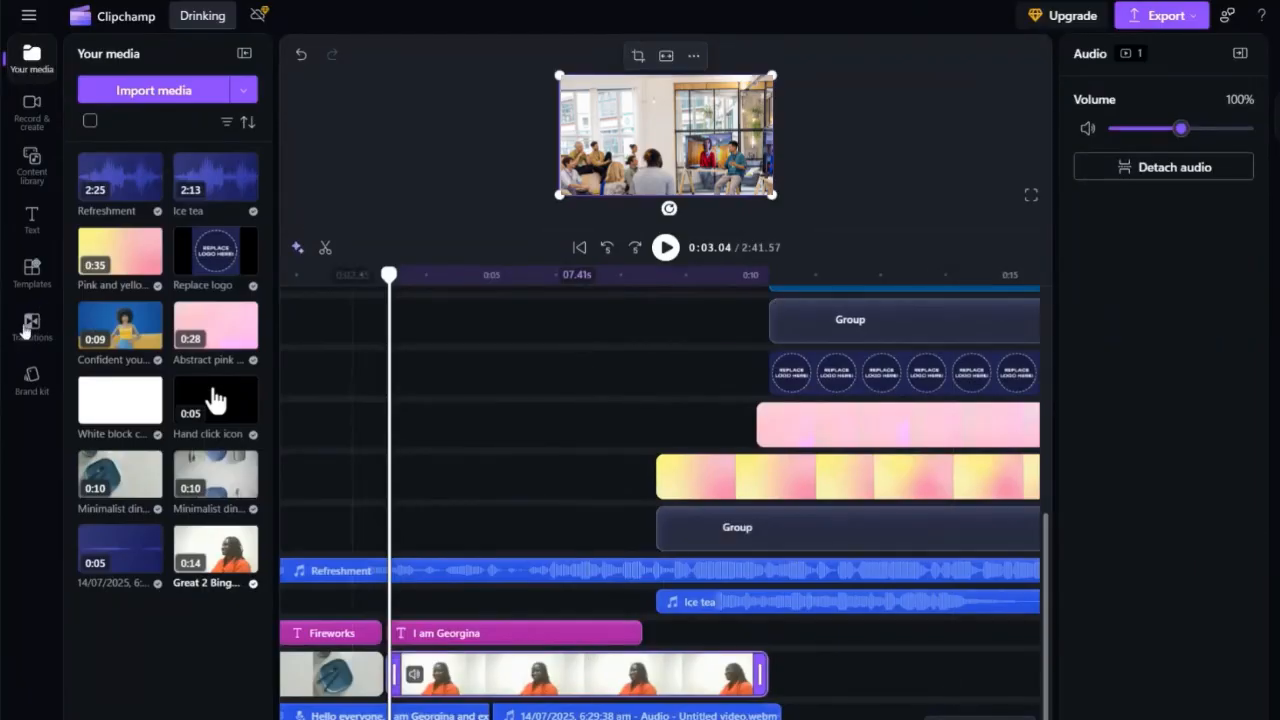
pyautogui.click(33, 326)
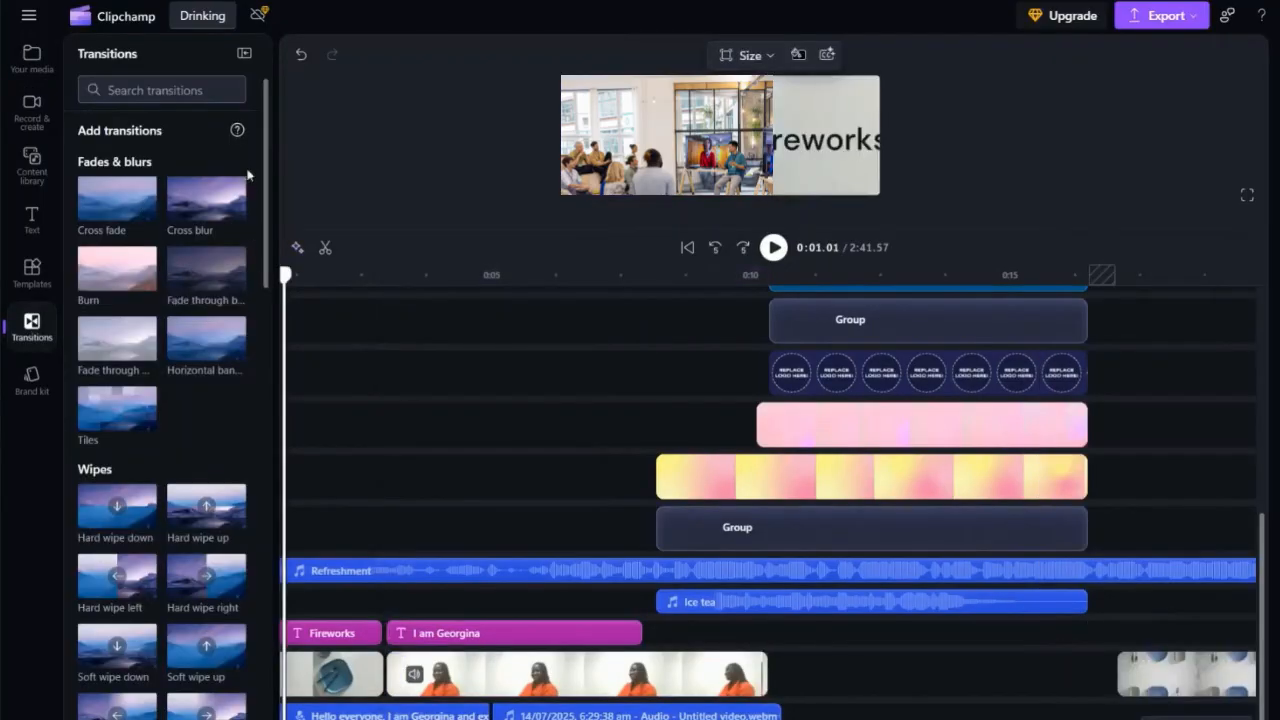
pyautogui.moveTo(268, 162); pyautogui.dragTo(265, 436)
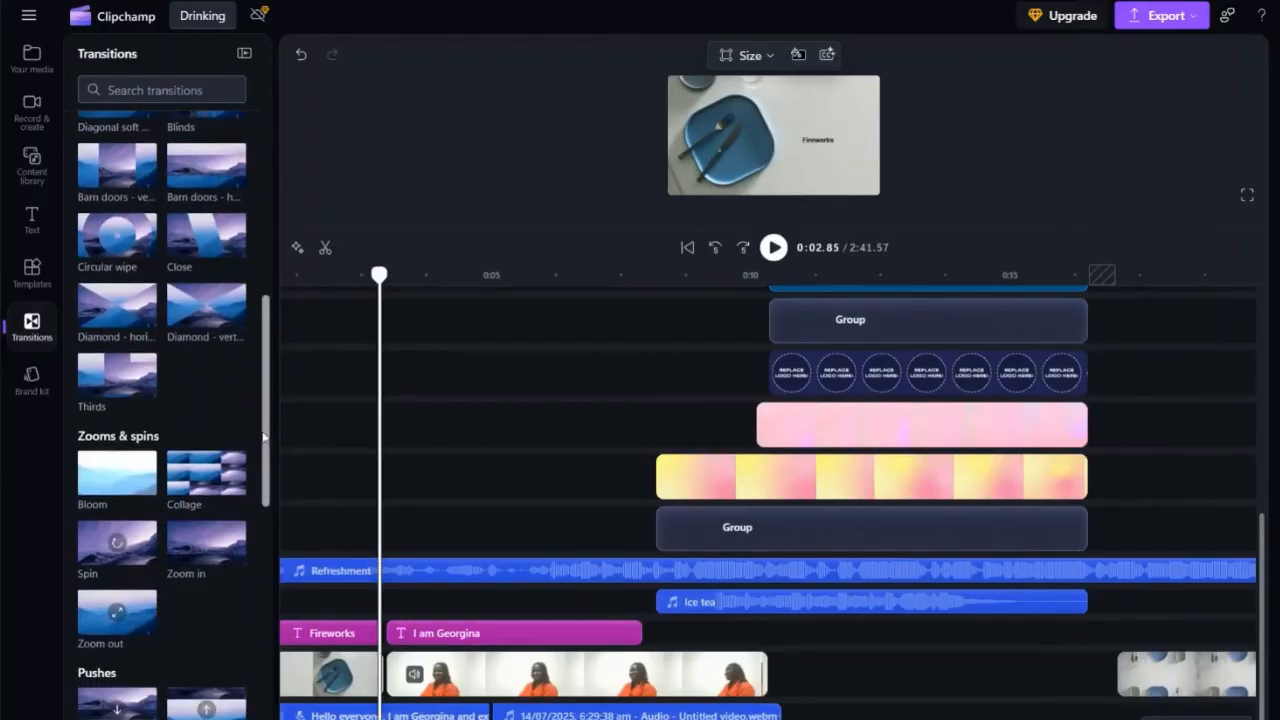
pyautogui.scroll(-2, 132, 510)
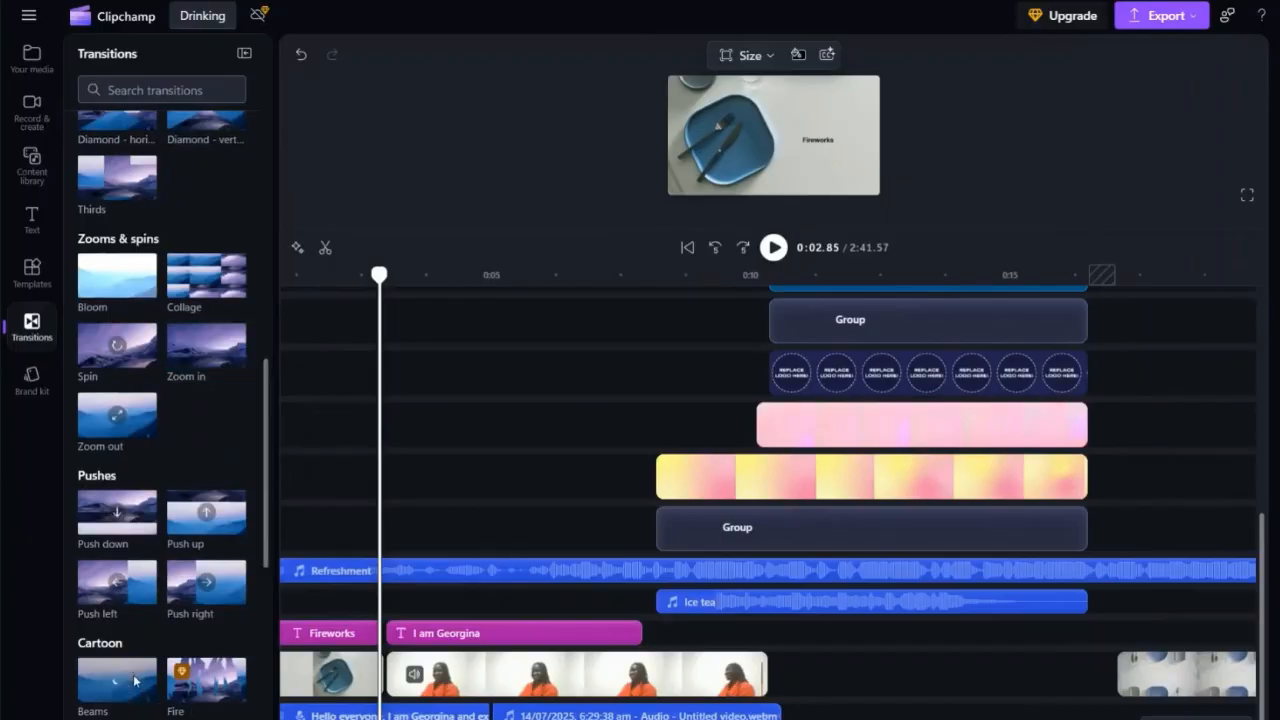
pyautogui.moveTo(268, 490); pyautogui.dragTo(266, 670)
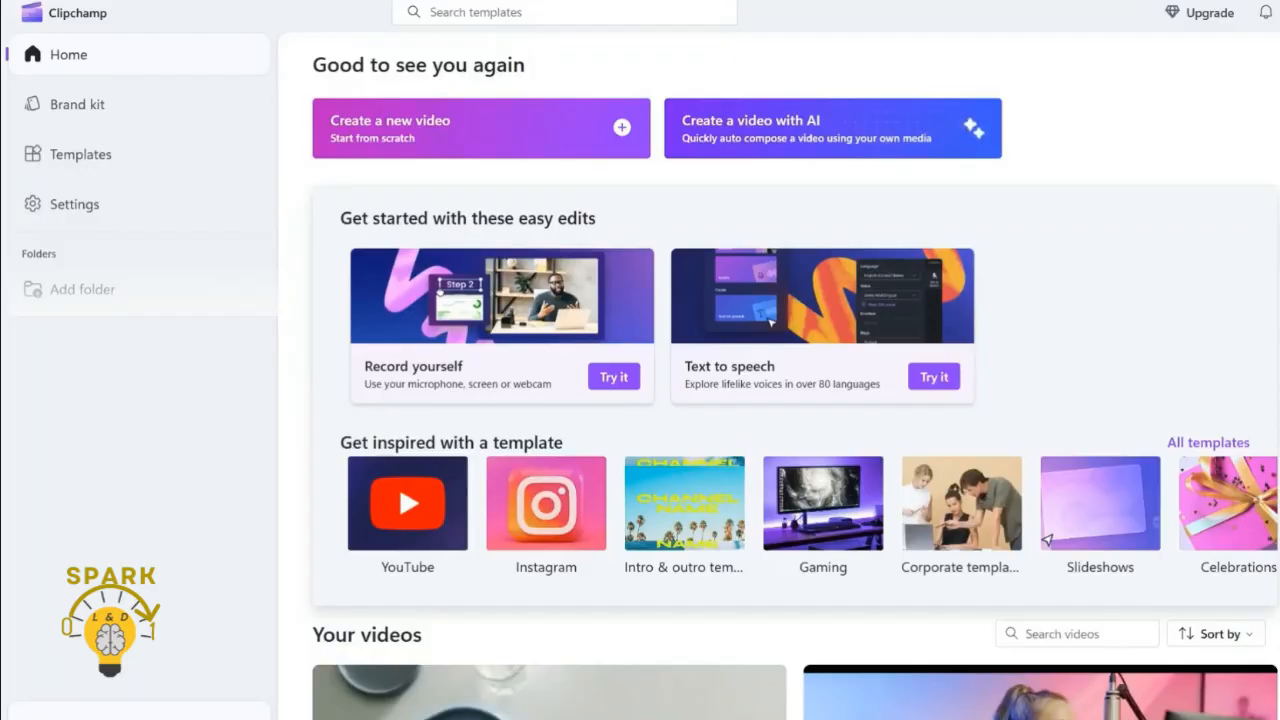
pyautogui.scroll(-1, 795, 378)
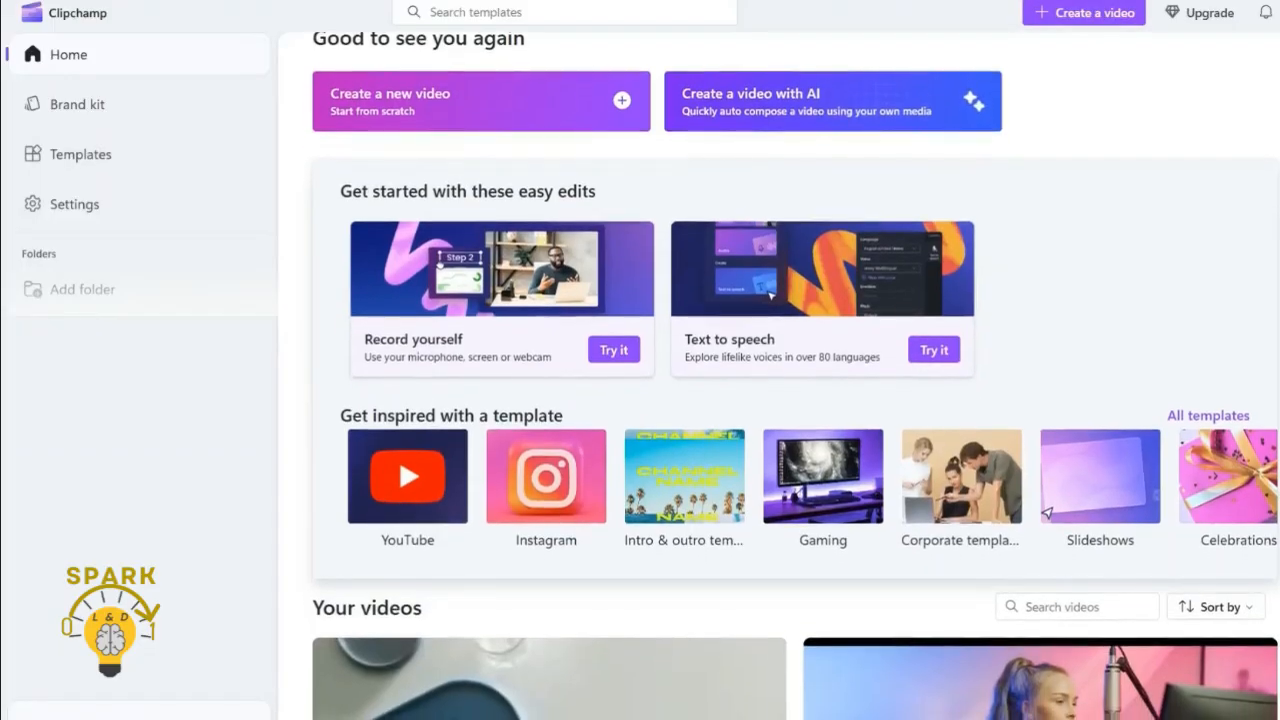
pyautogui.scroll(1, 795, 376)
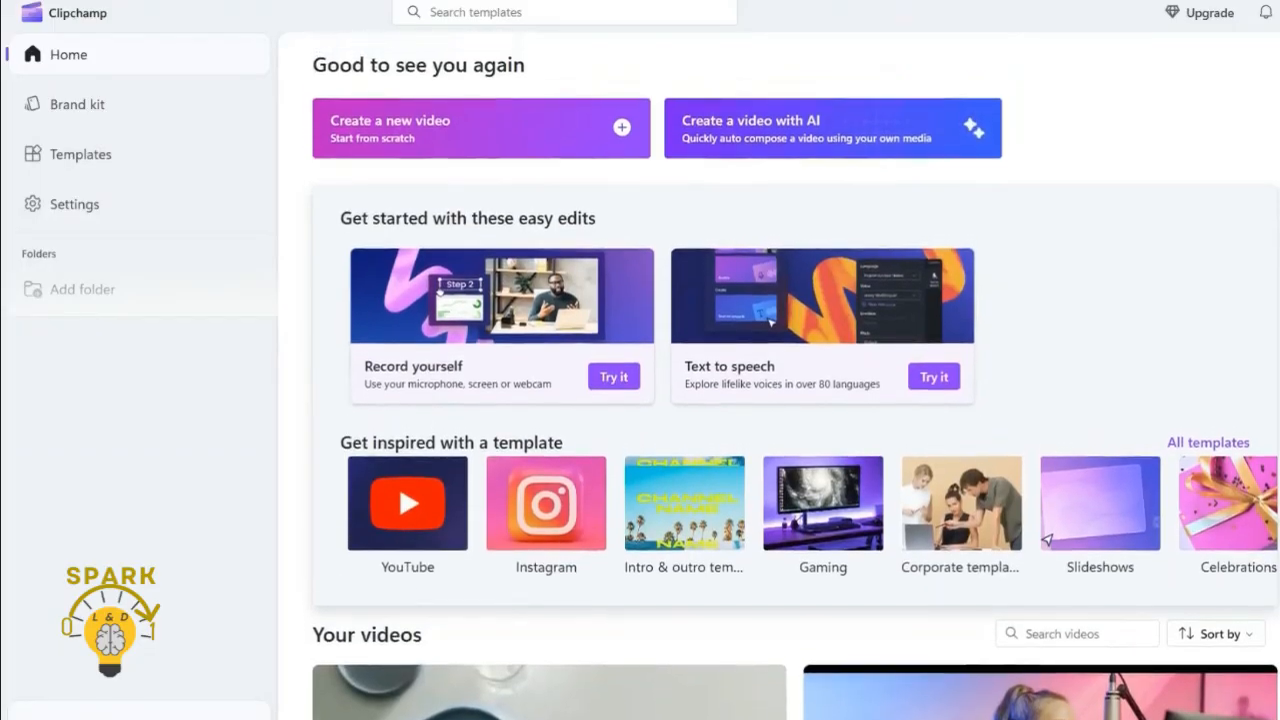
pyautogui.scroll(-1, 795, 376)
pyautogui.scroll(1, 795, 376)
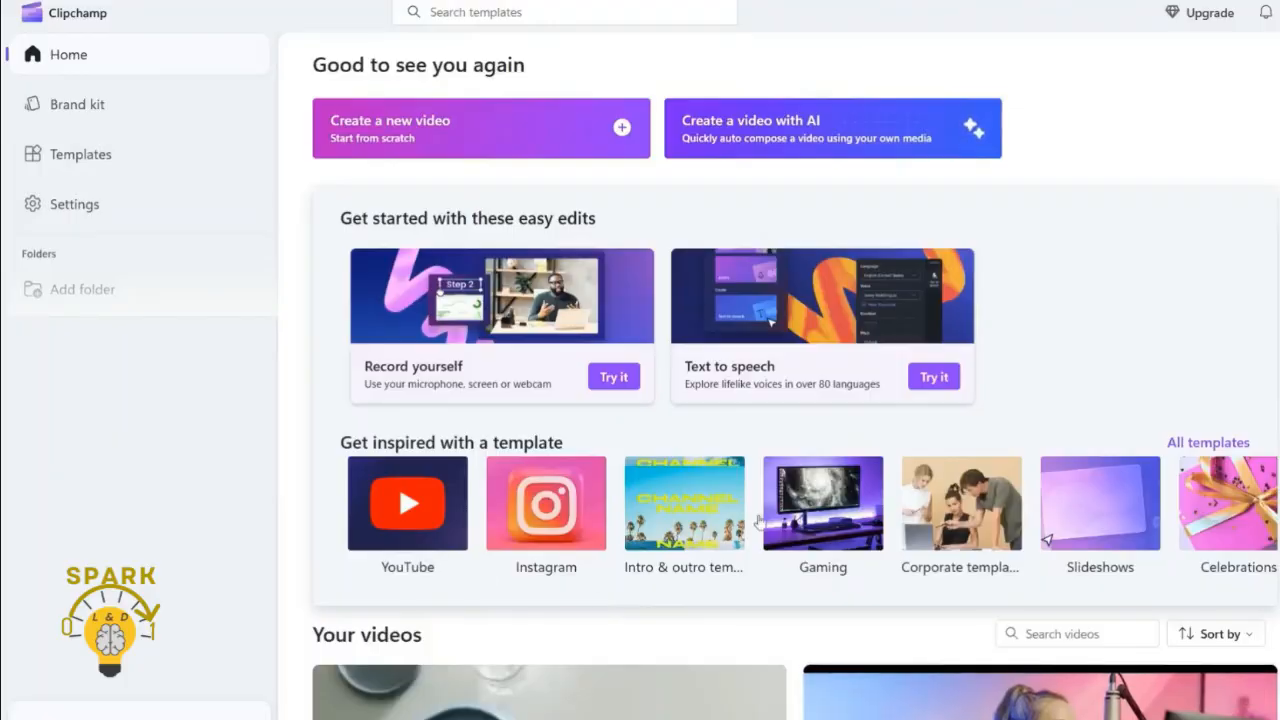
# Step: Open the Celebrations template category from the home page and browse its greeting, invitation and sale designs
pyautogui.click(1261, 539)
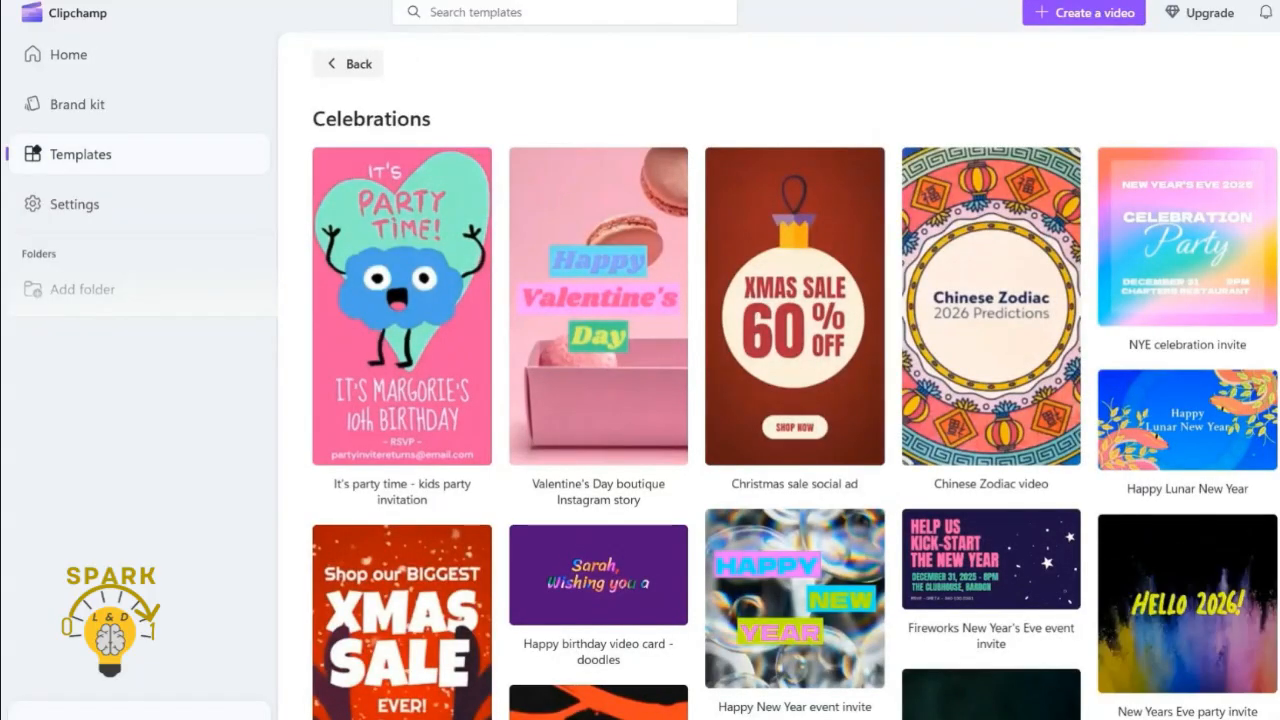
pyautogui.scroll(-6, 795, 380)
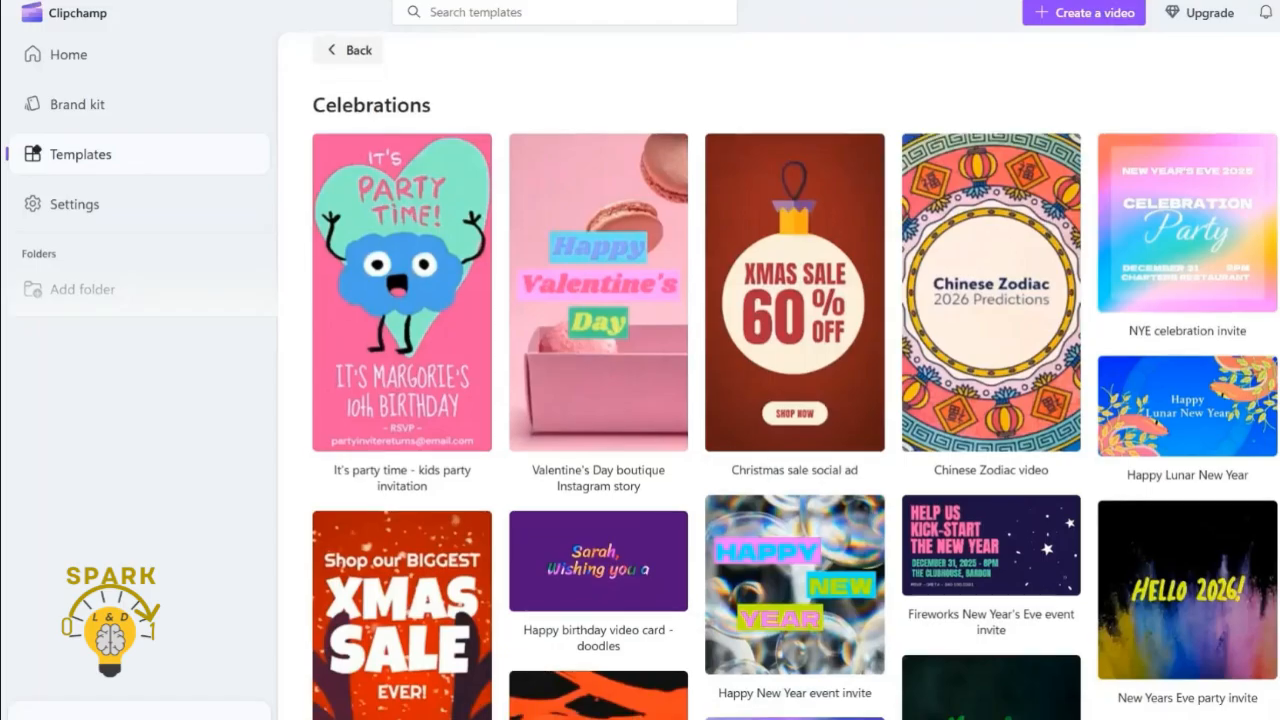
pyautogui.scroll(-3, 795, 380)
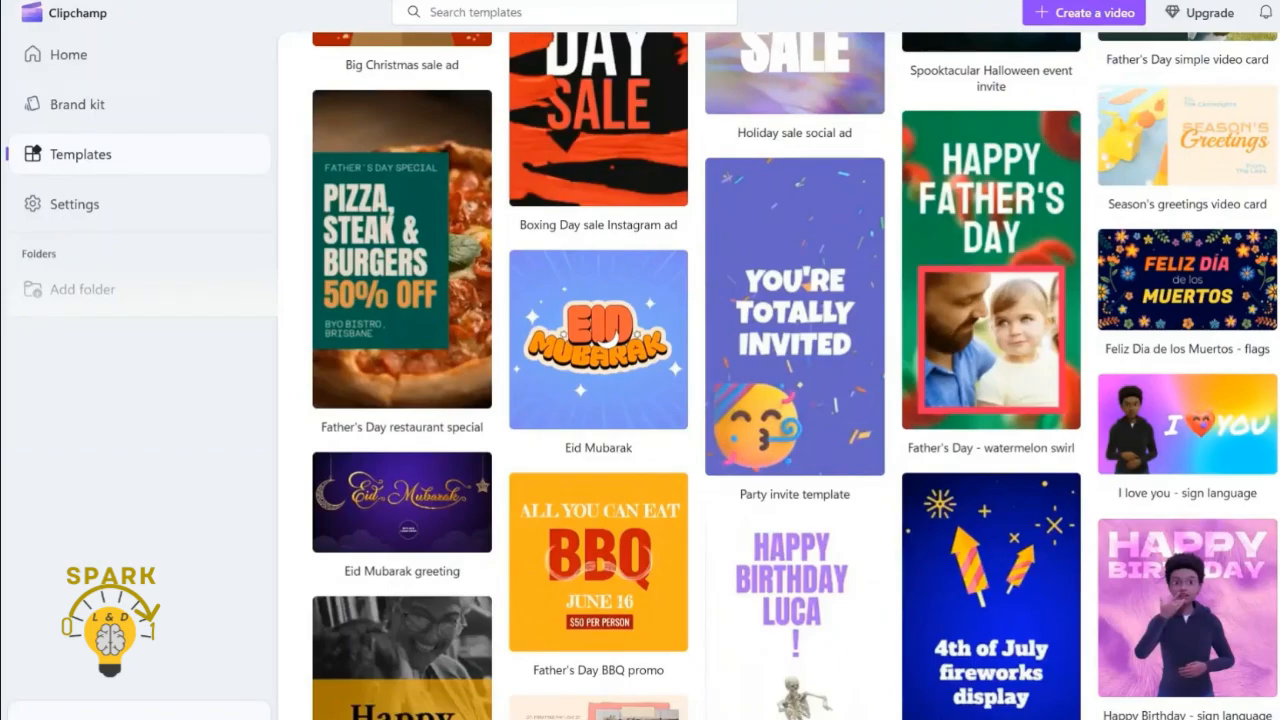
pyautogui.scroll(-10, 795, 376)
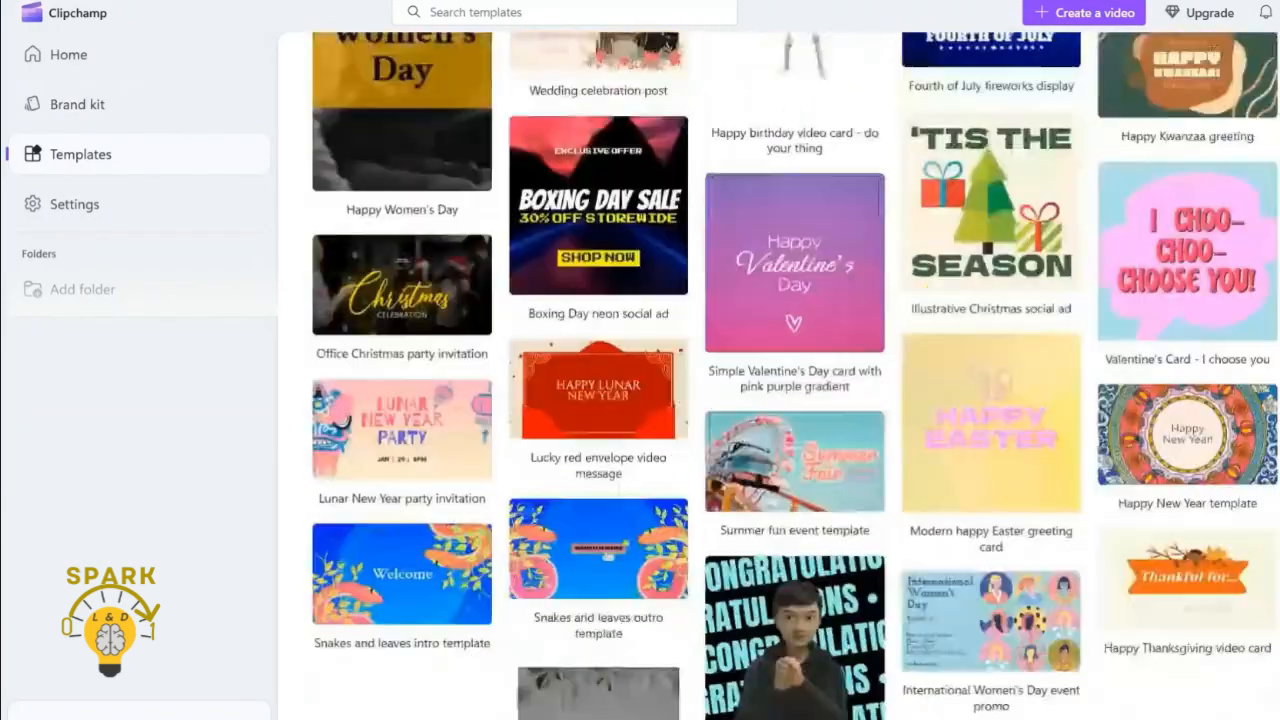
pyautogui.scroll(15, 795, 376)
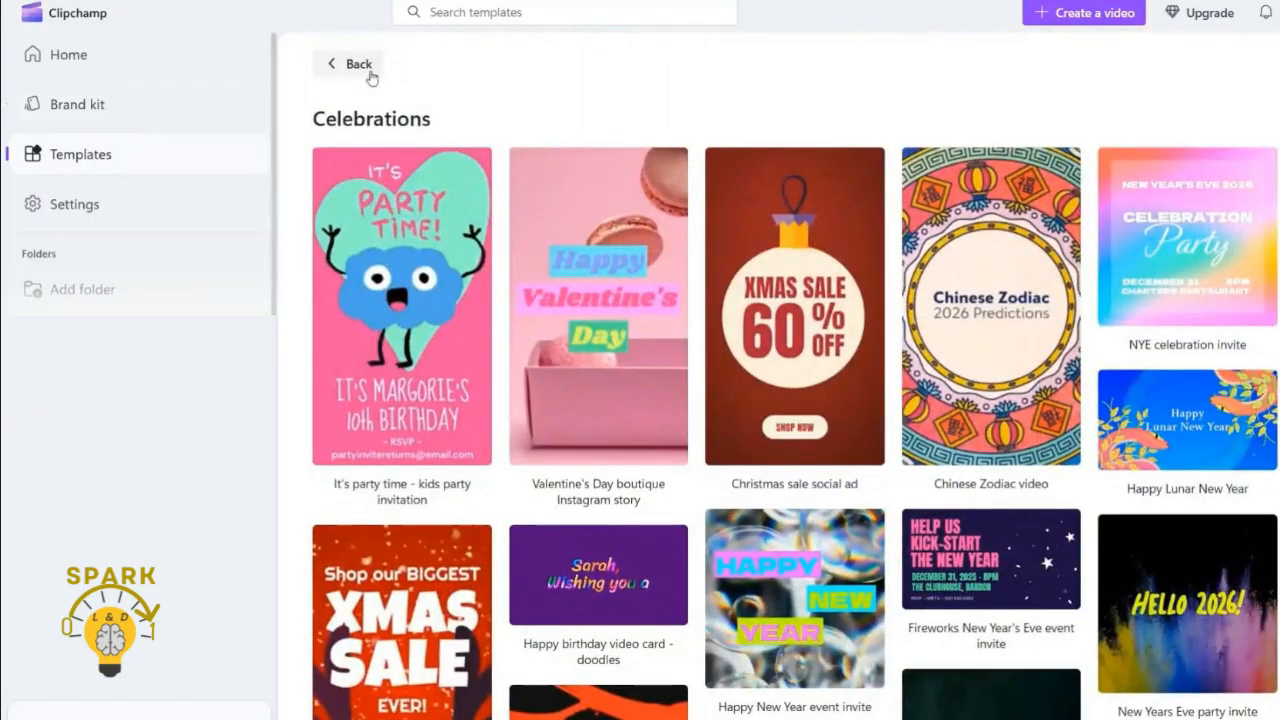
# Step: Return to the home page and open the Instagram template category
pyautogui.click(336, 66)
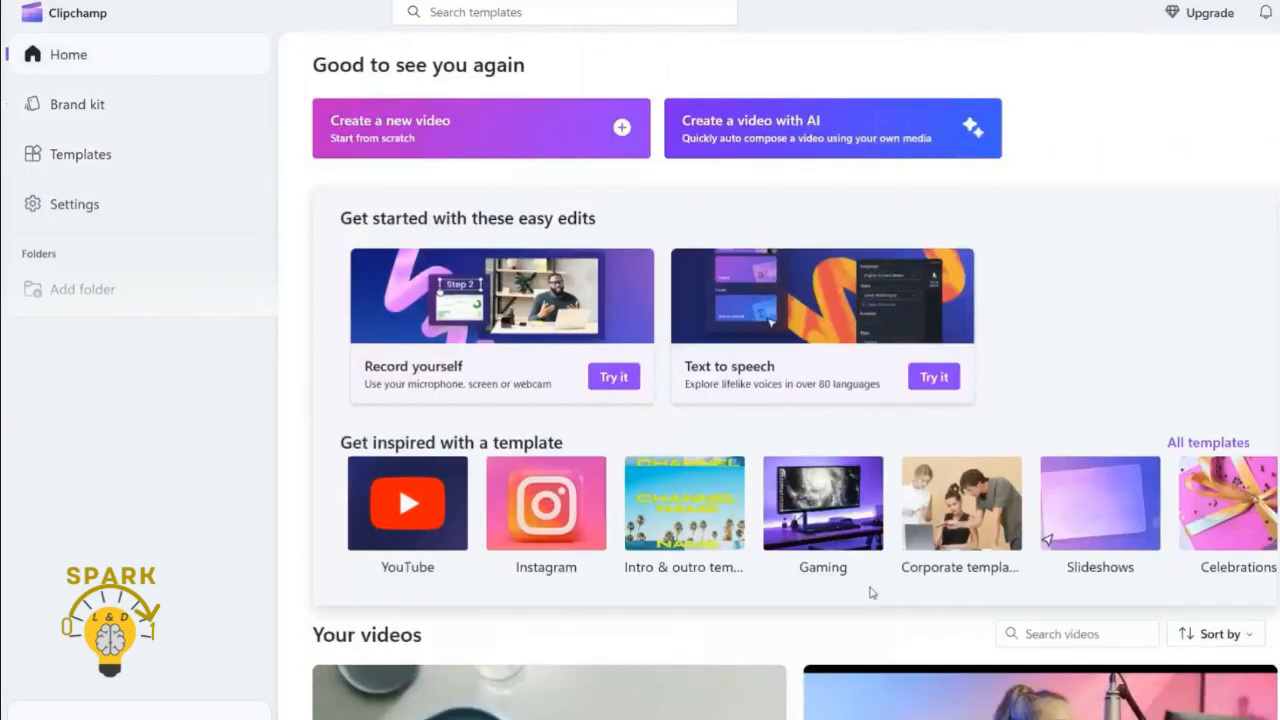
pyautogui.click(522, 527)
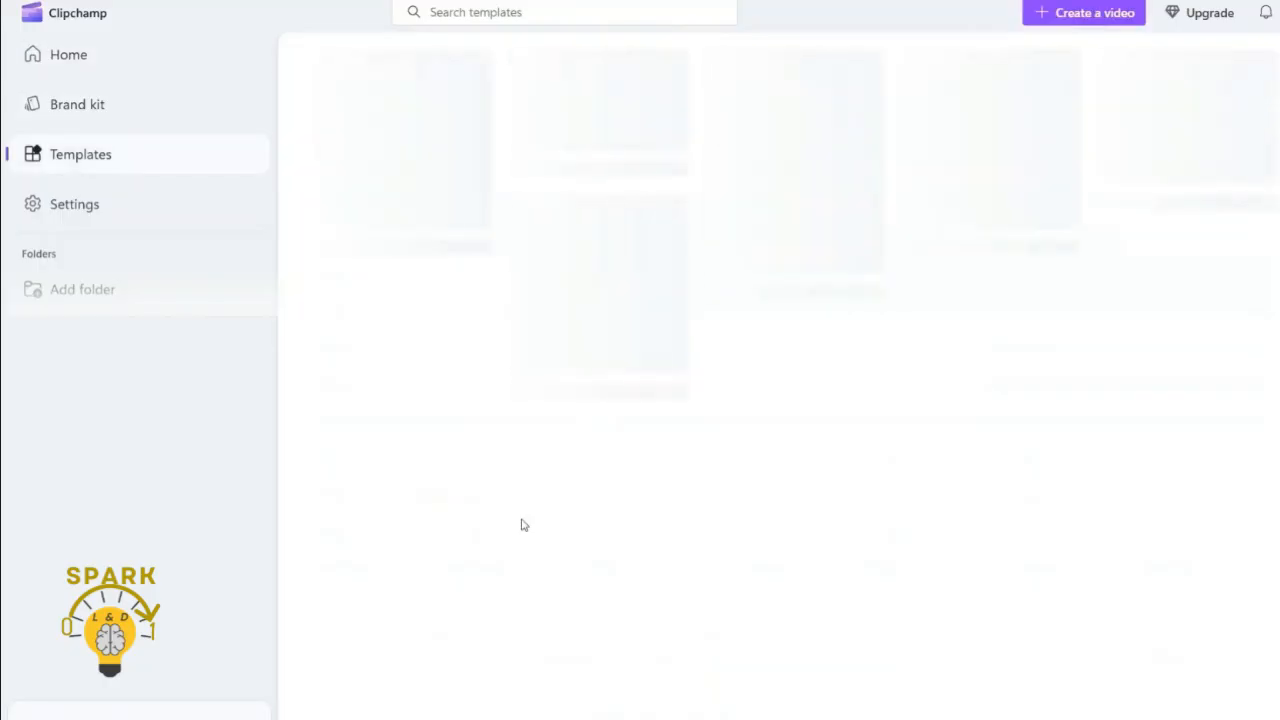